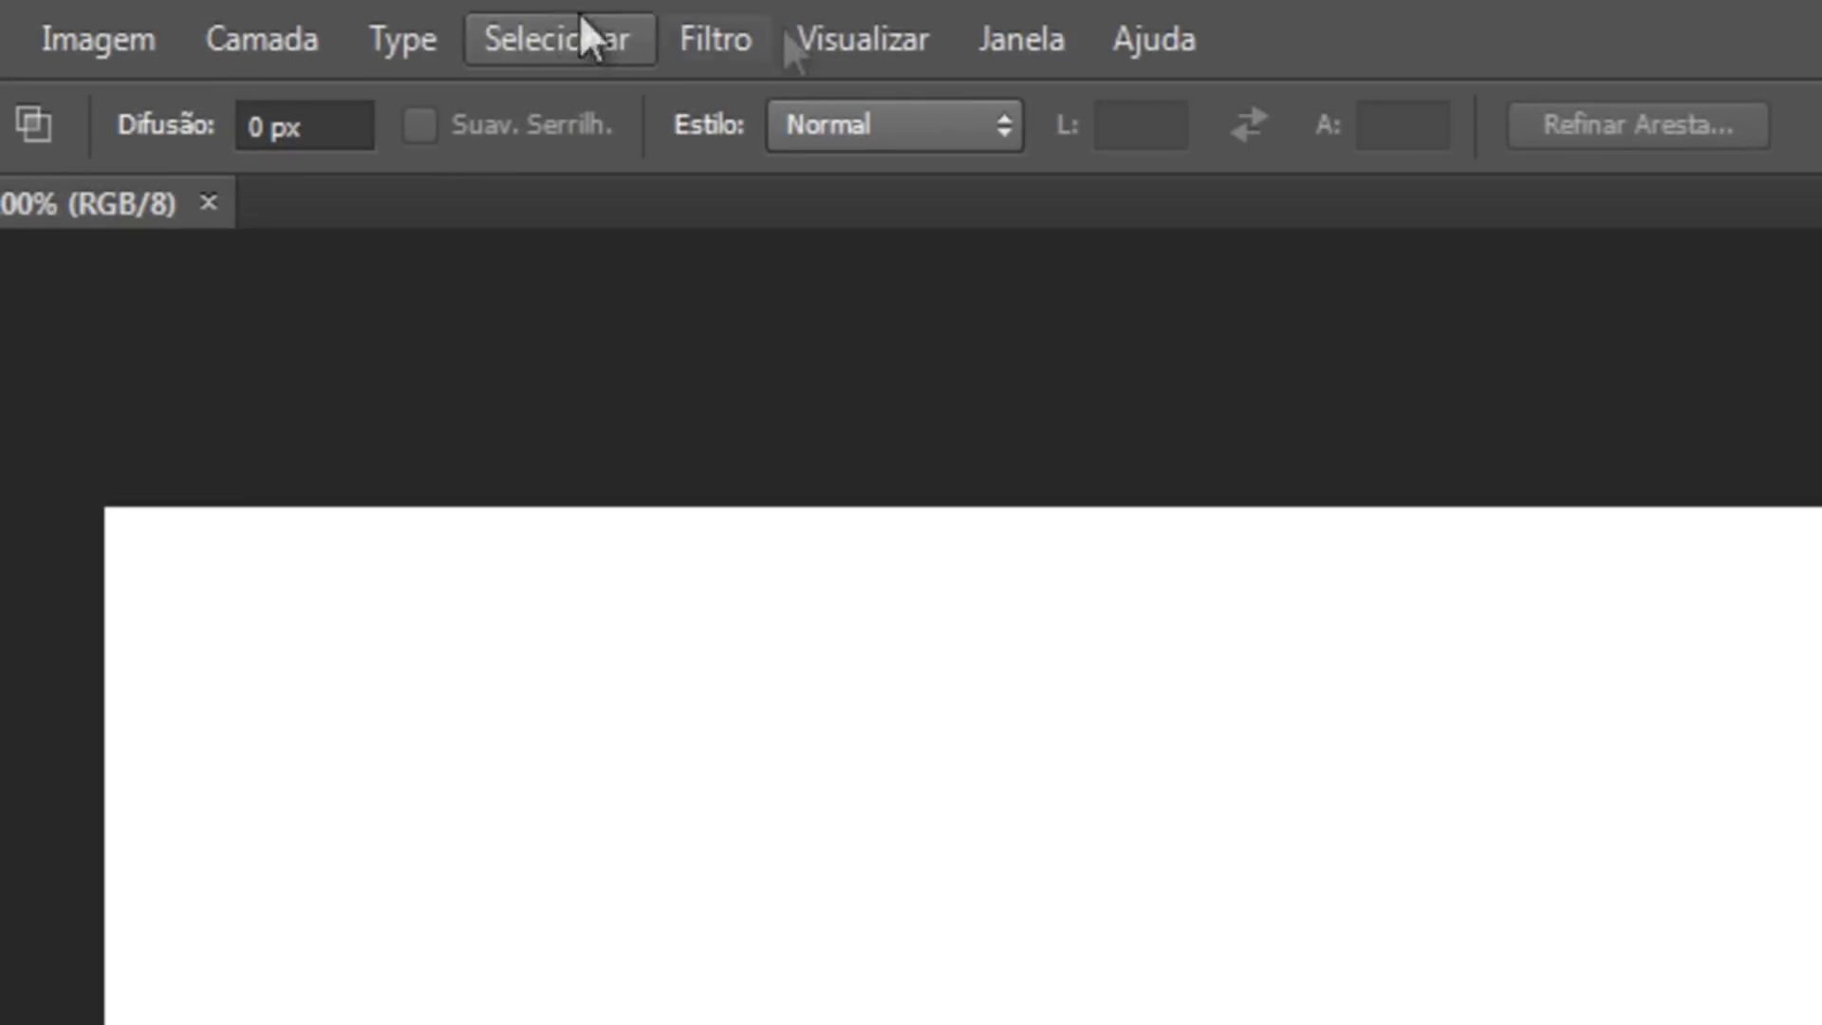
Step: Hide the Layers (Camadas) panel and display it again
{"action": "left_click", "coordinate": [863, 37]}
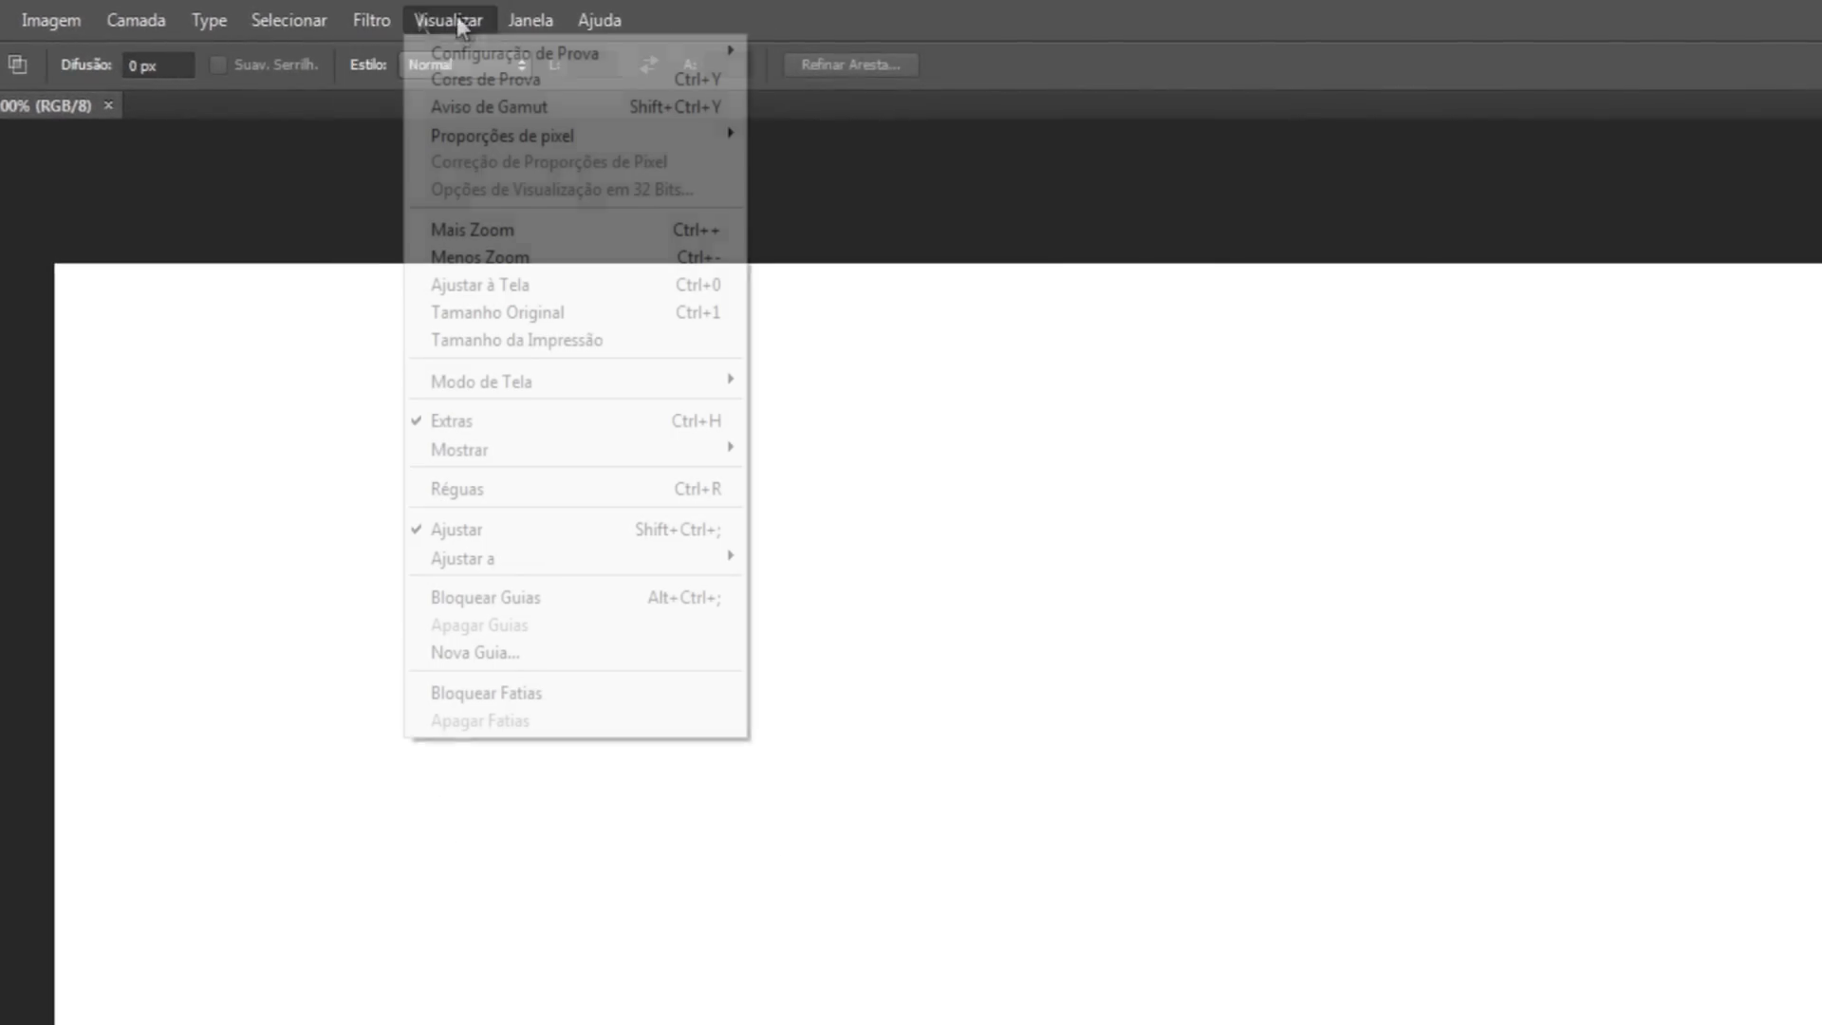
{"action": "mouse_move", "coordinate": [531, 20]}
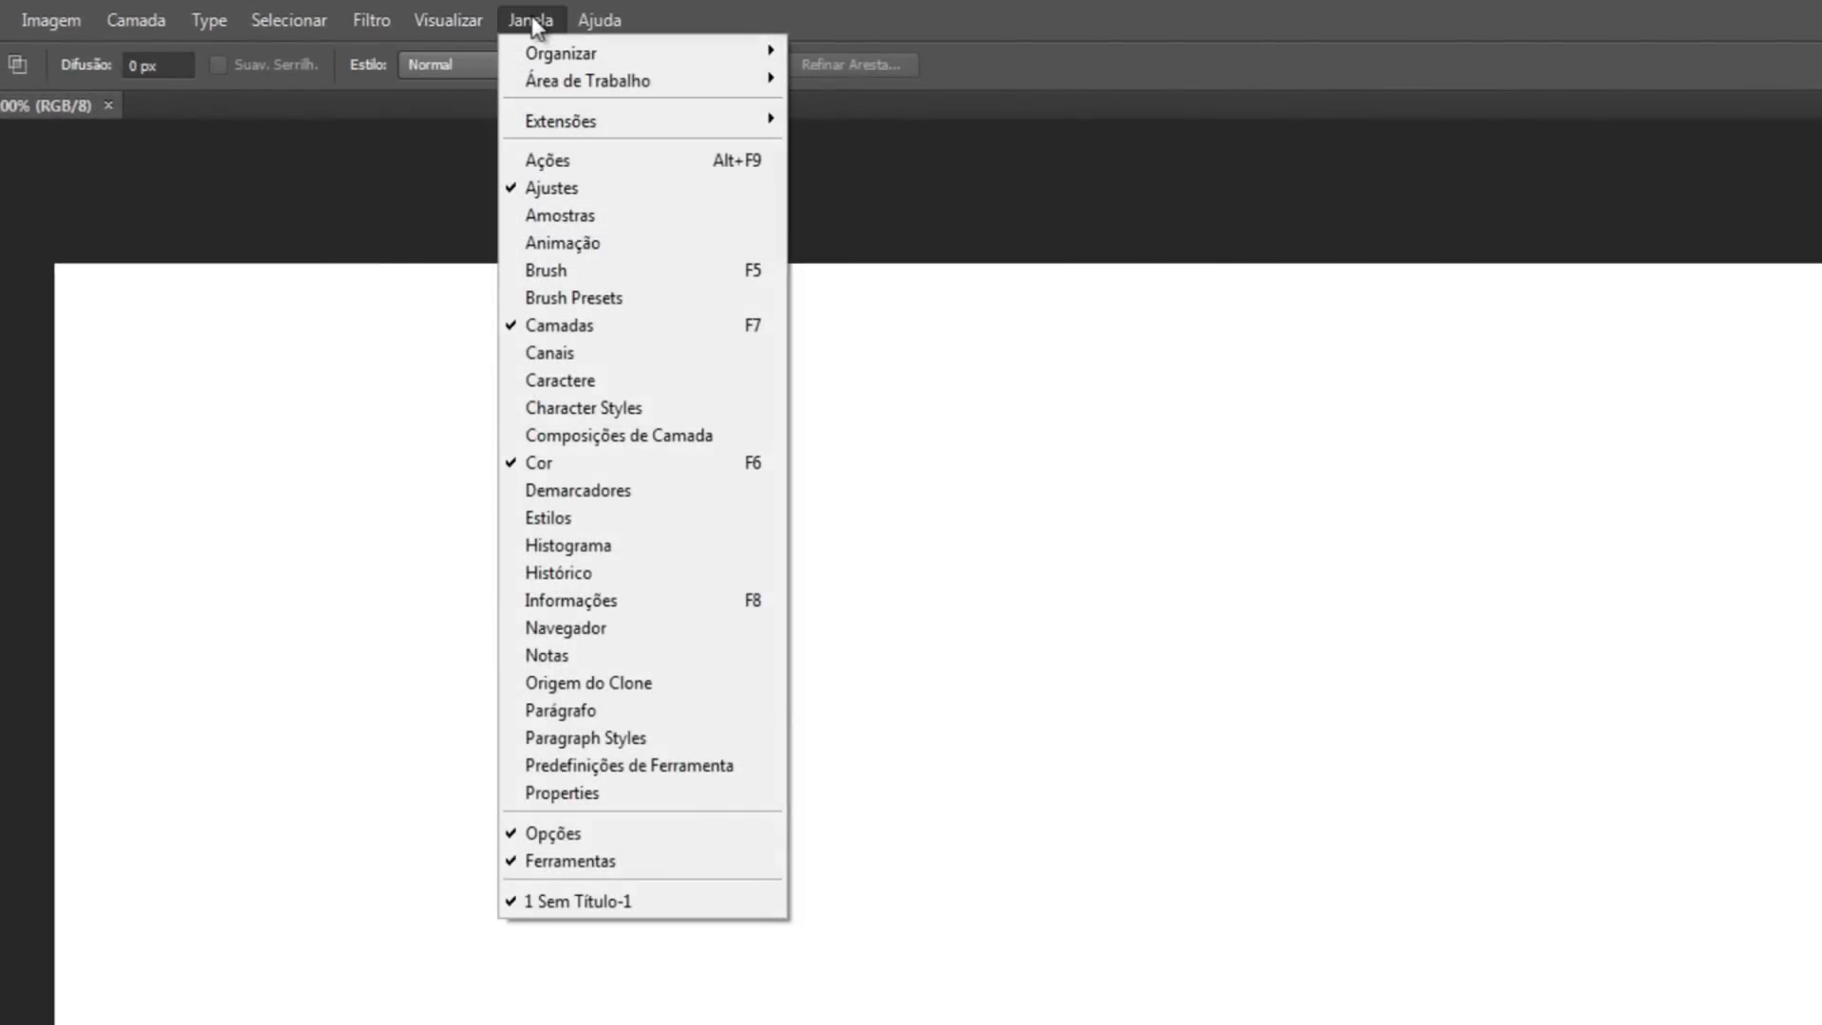
{"action": "left_click", "coordinate": [550, 322]}
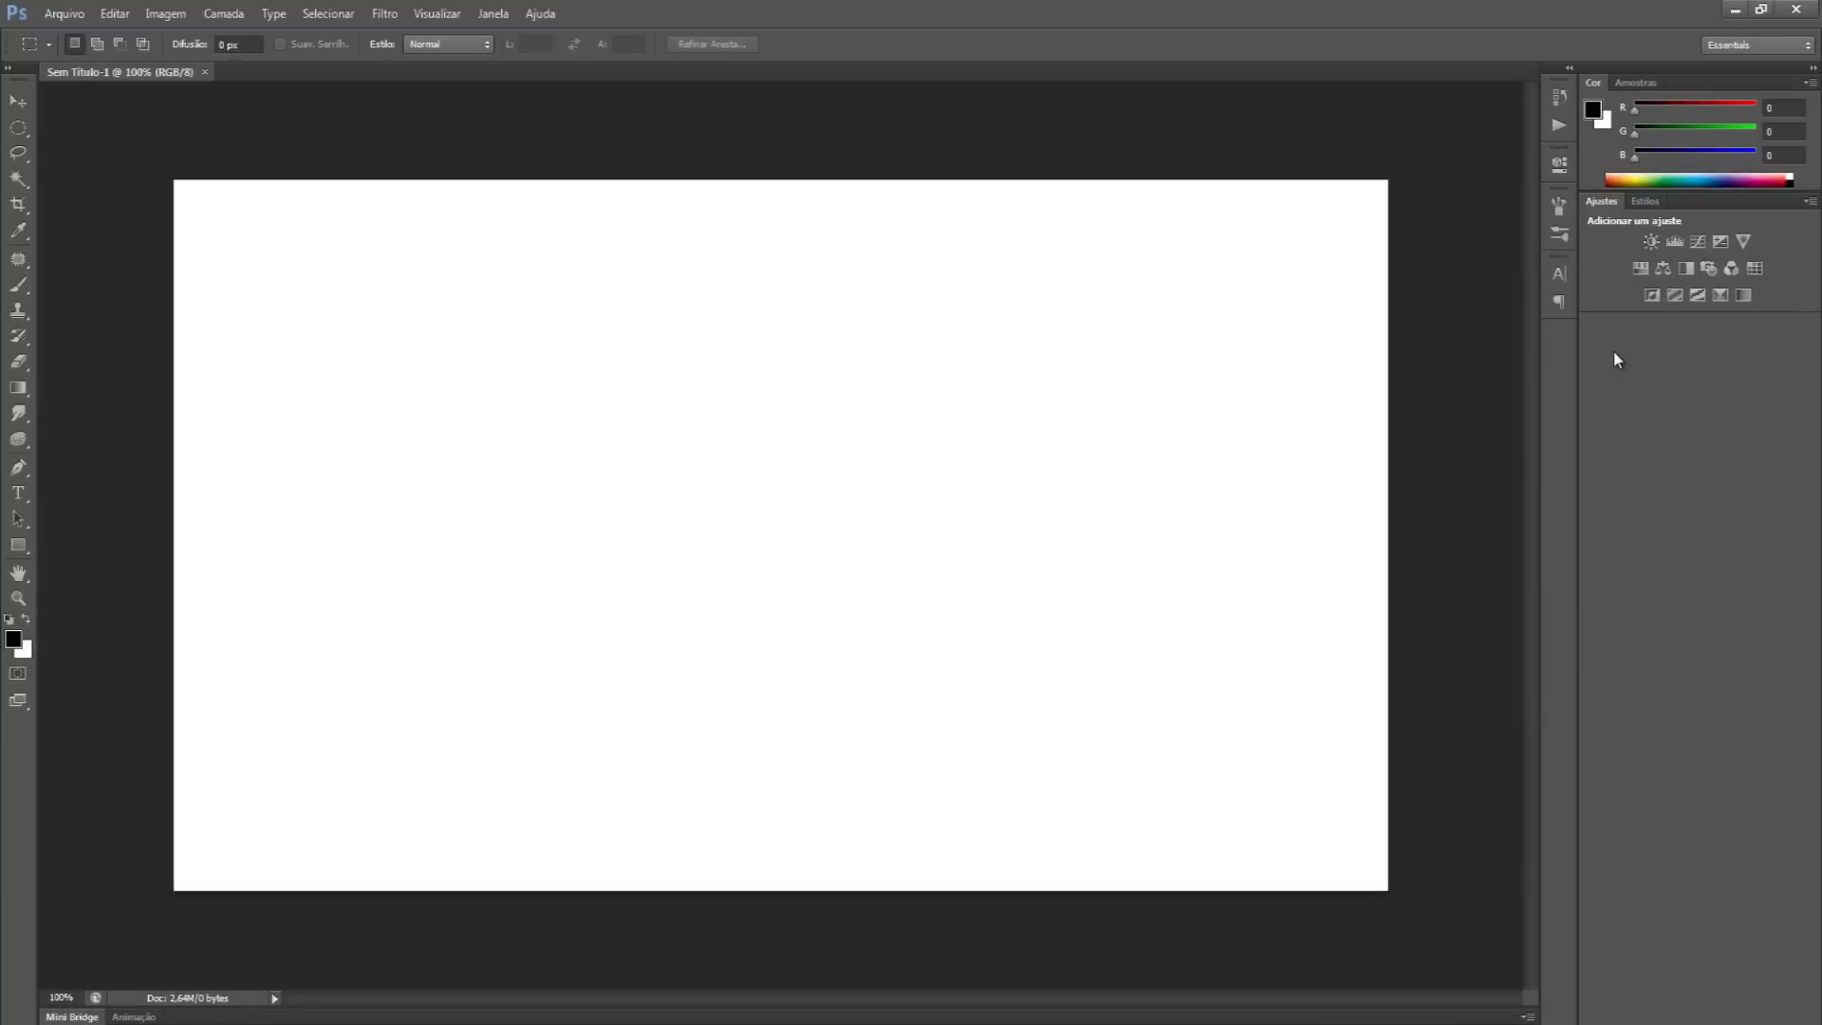
{"action": "left_click", "coordinate": [492, 13]}
{"action": "left_click", "coordinate": [524, 225]}
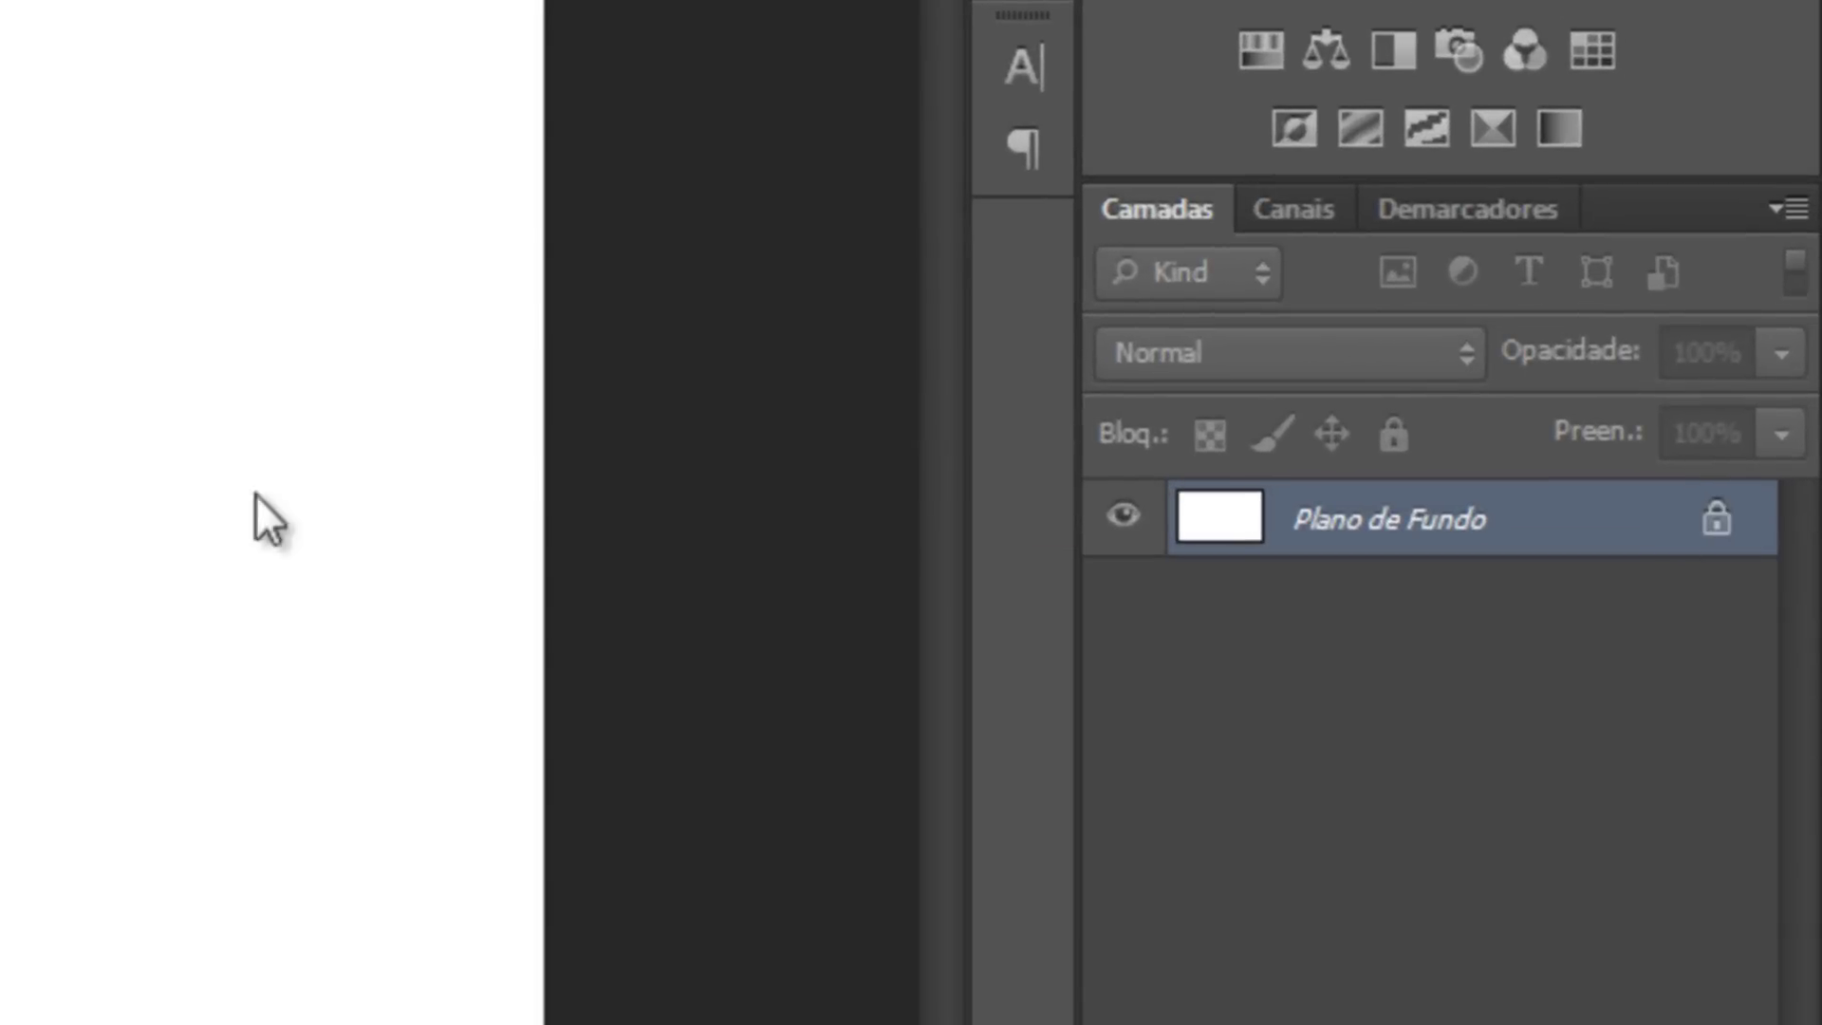
Step: Unlock the Plano de Fundo background layer so it is editable, and switch its visibility off and back on
{"action": "left_click", "coordinate": [1723, 520]}
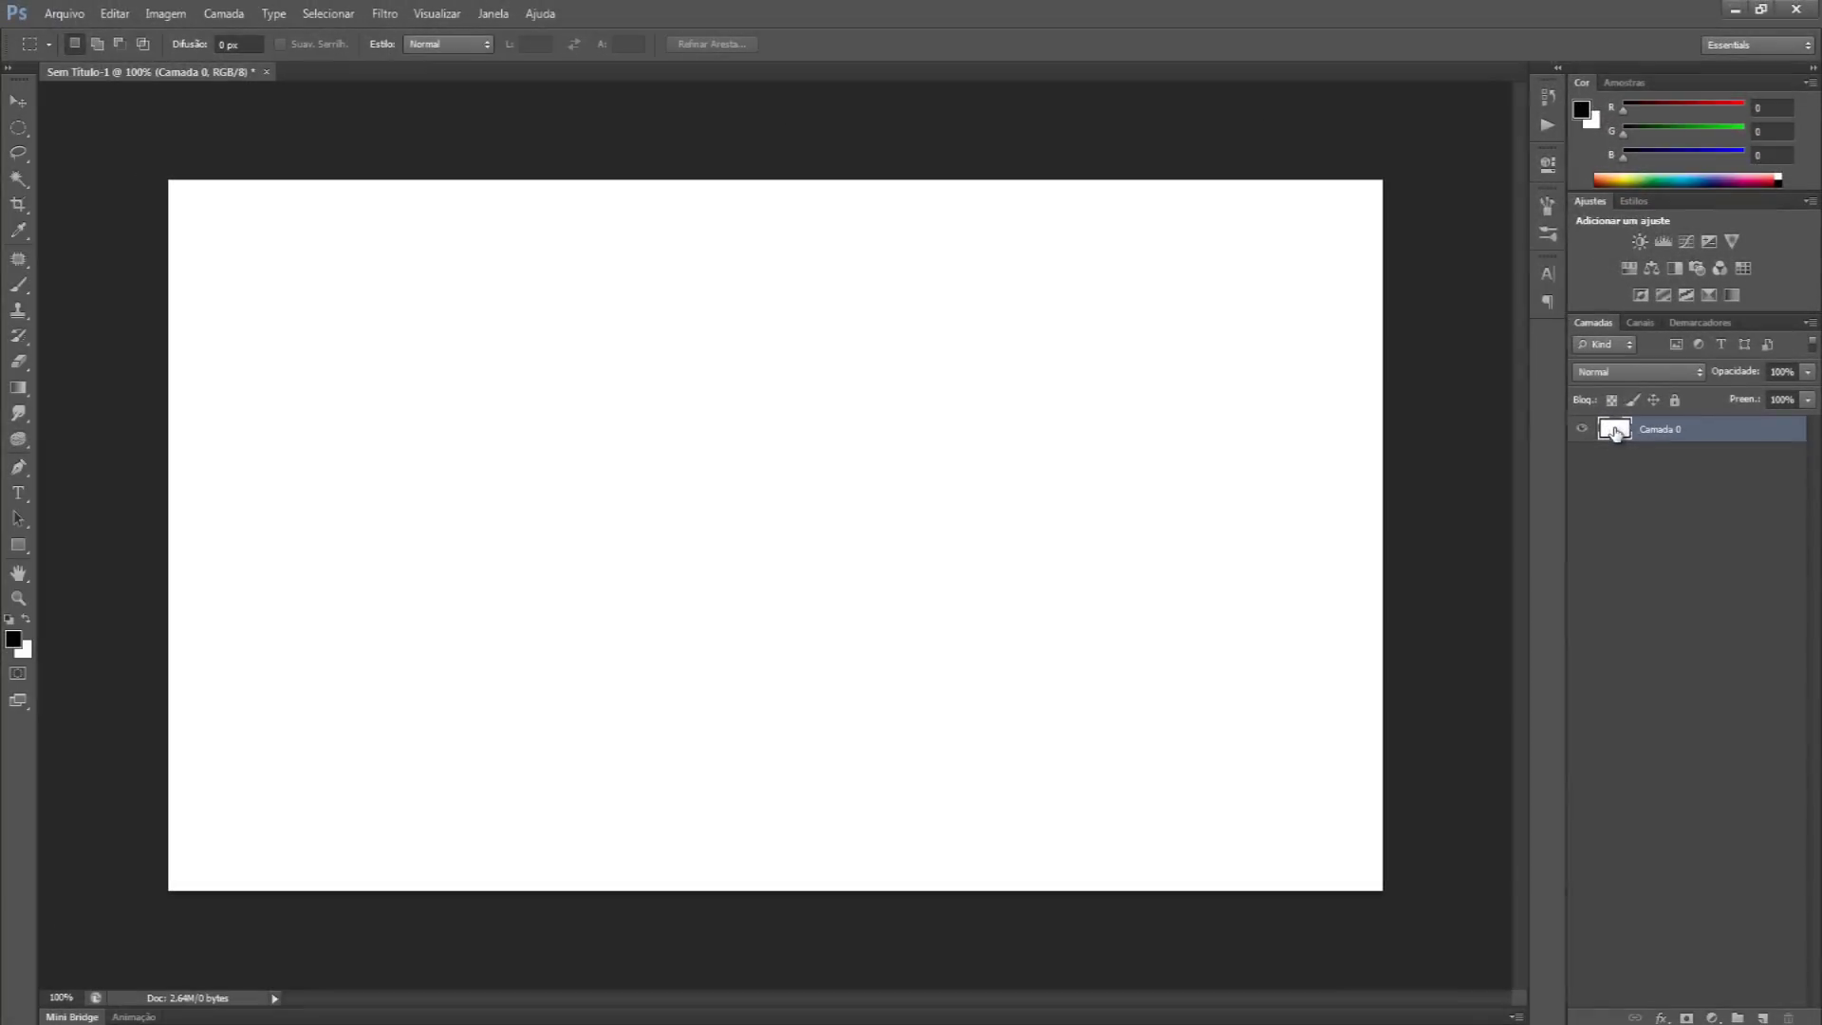
{"action": "left_click", "coordinate": [1585, 452]}
{"action": "left_click", "coordinate": [1593, 435]}
{"action": "left_click", "coordinate": [1582, 429]}
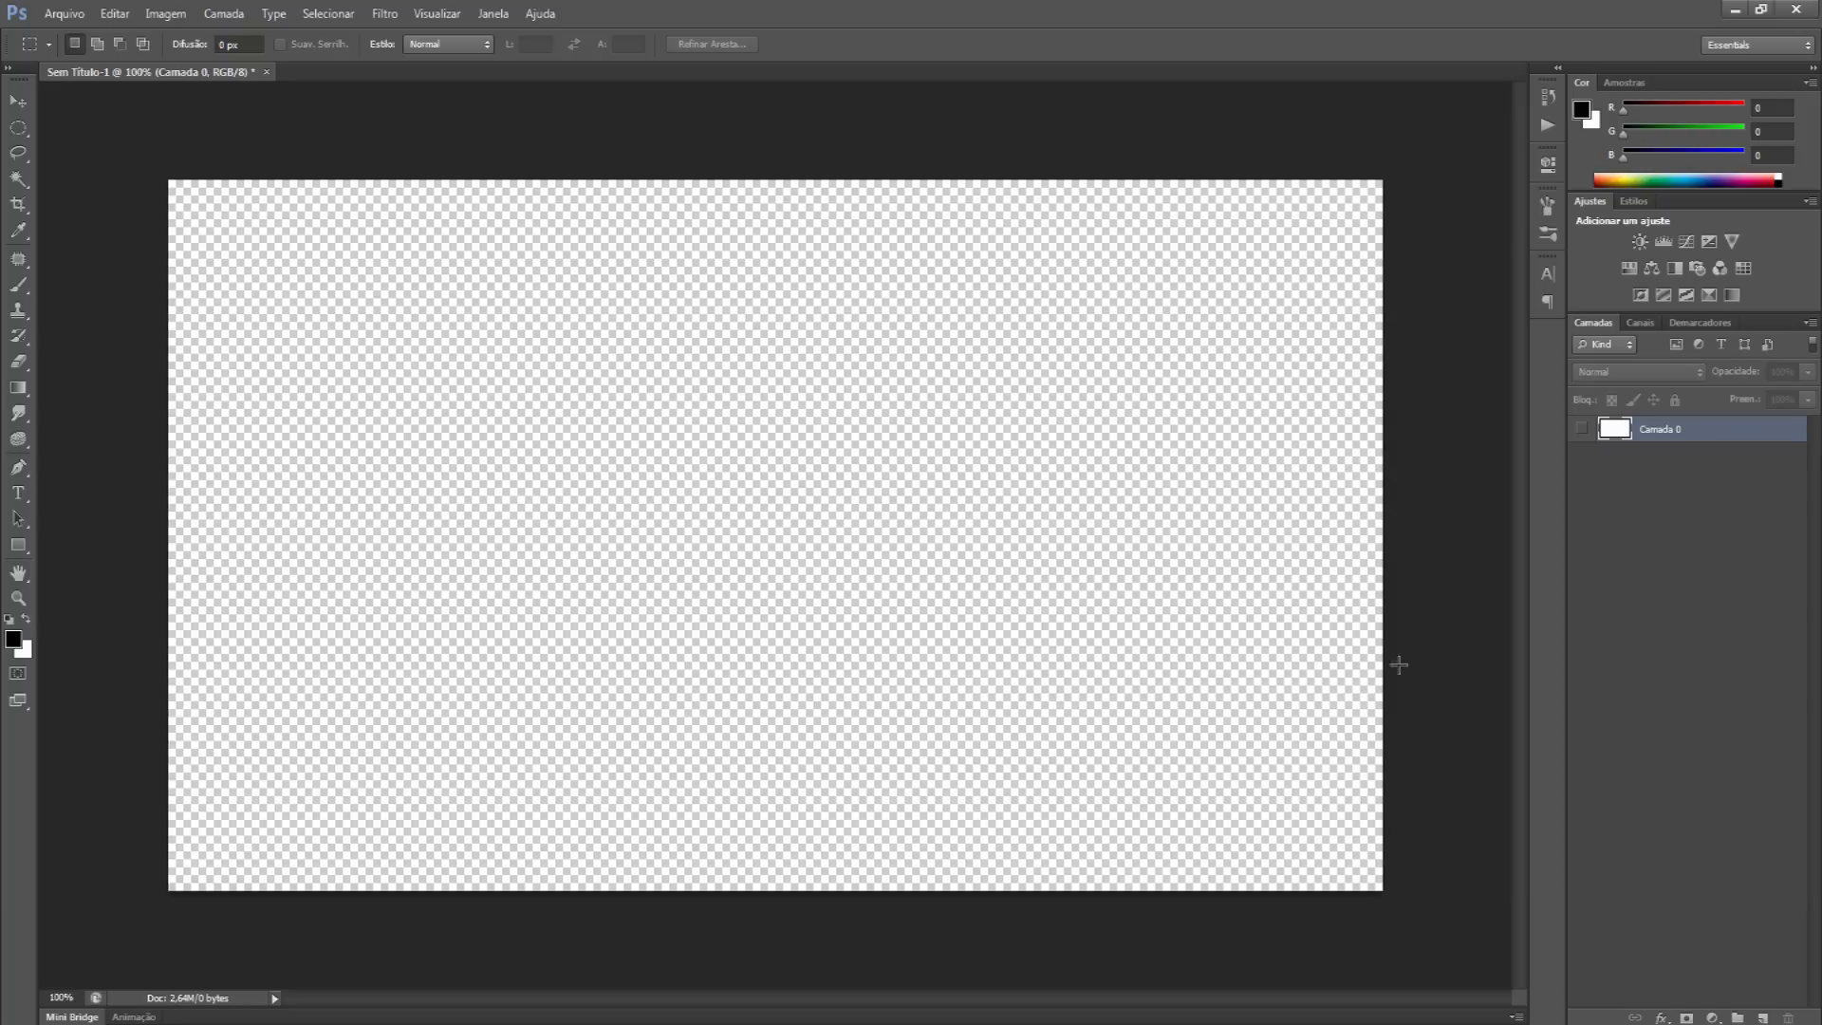
{"action": "left_click", "coordinate": [1581, 428]}
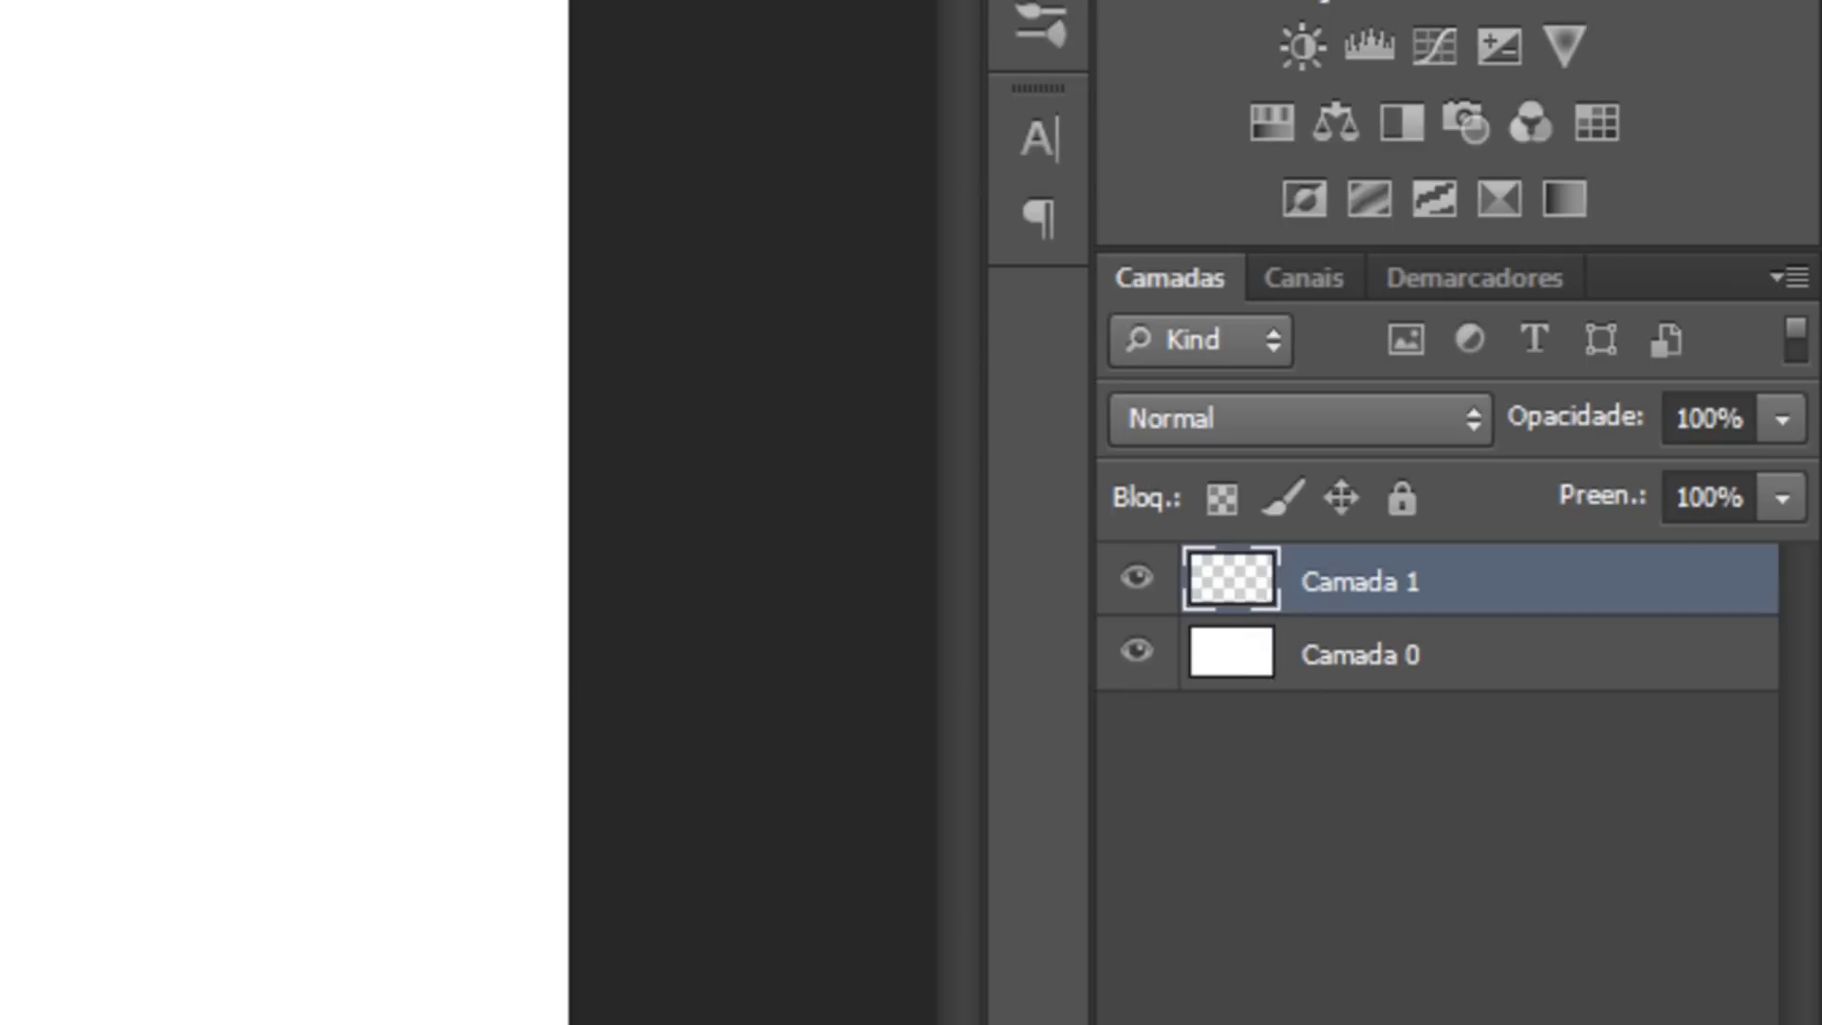
Step: Add an empty layer above Camada 1 and set a magenta foreground colour (RGB 218, 3, 165) for the Brush tool
{"action": "key", "text": "ctrl+shift+alt+n"}
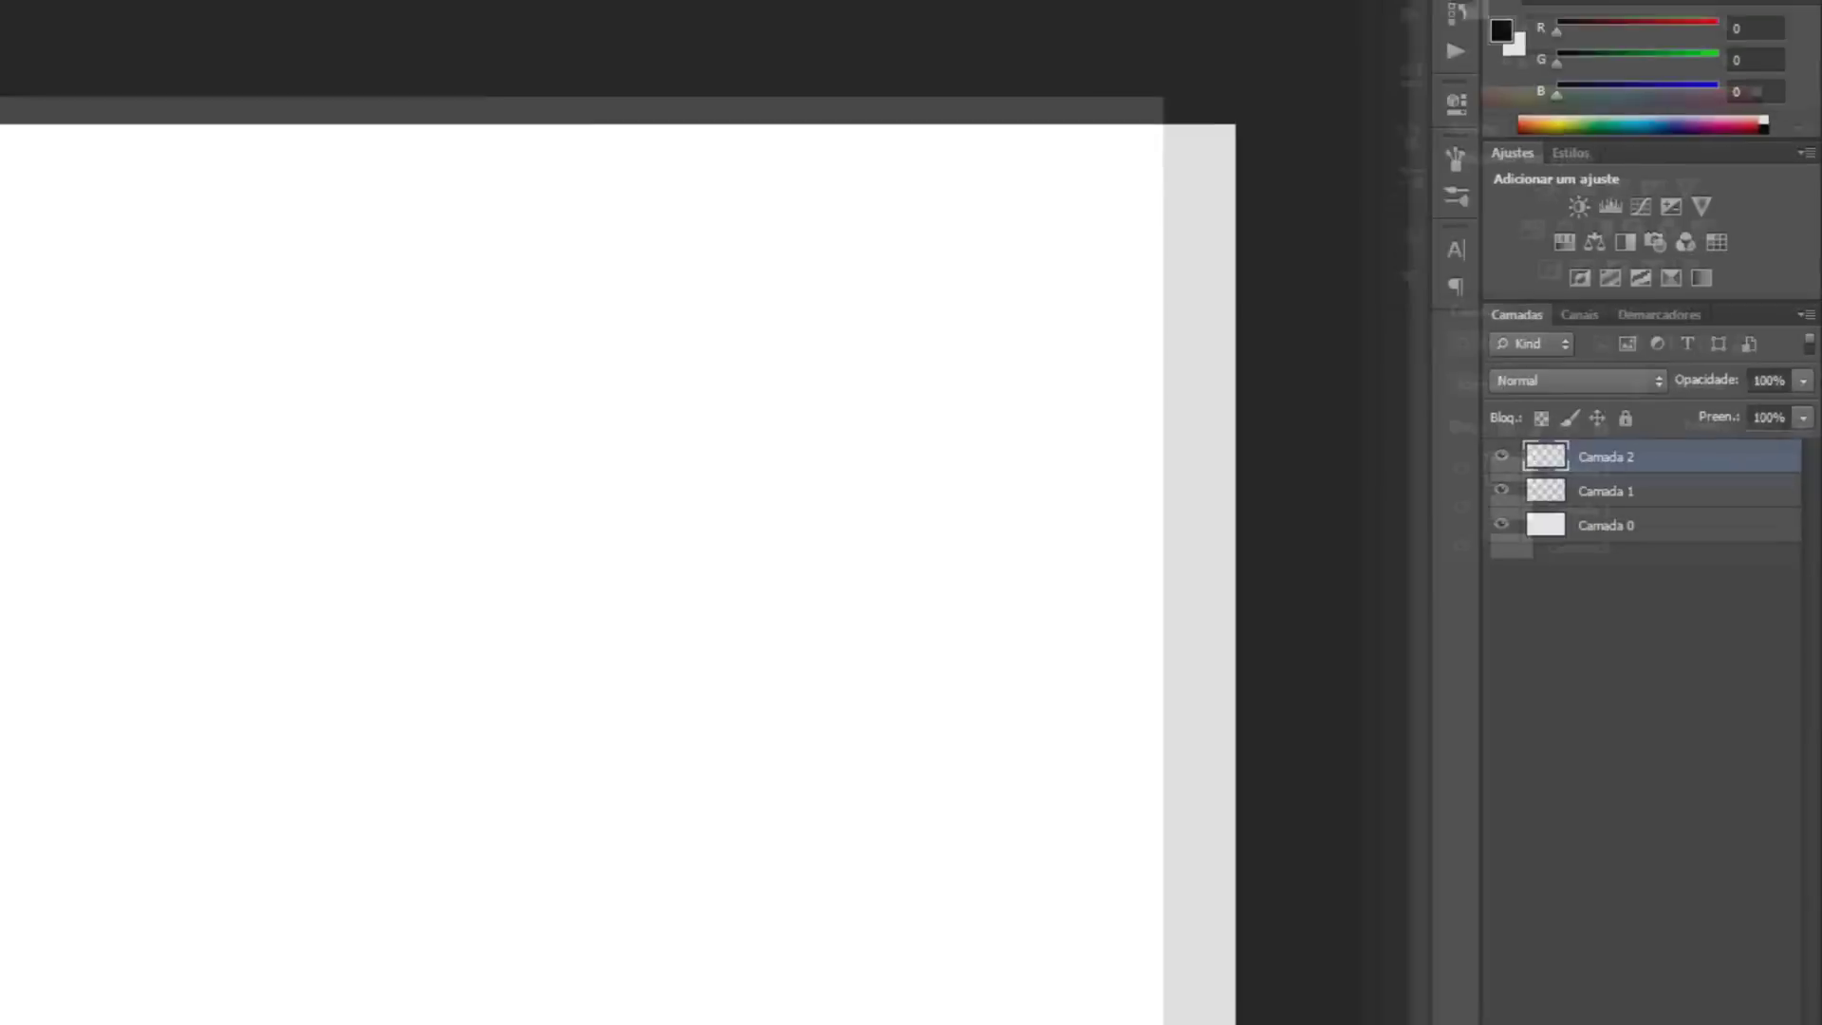
{"action": "right_click", "coordinate": [17, 285]}
{"action": "left_click", "coordinate": [86, 282]}
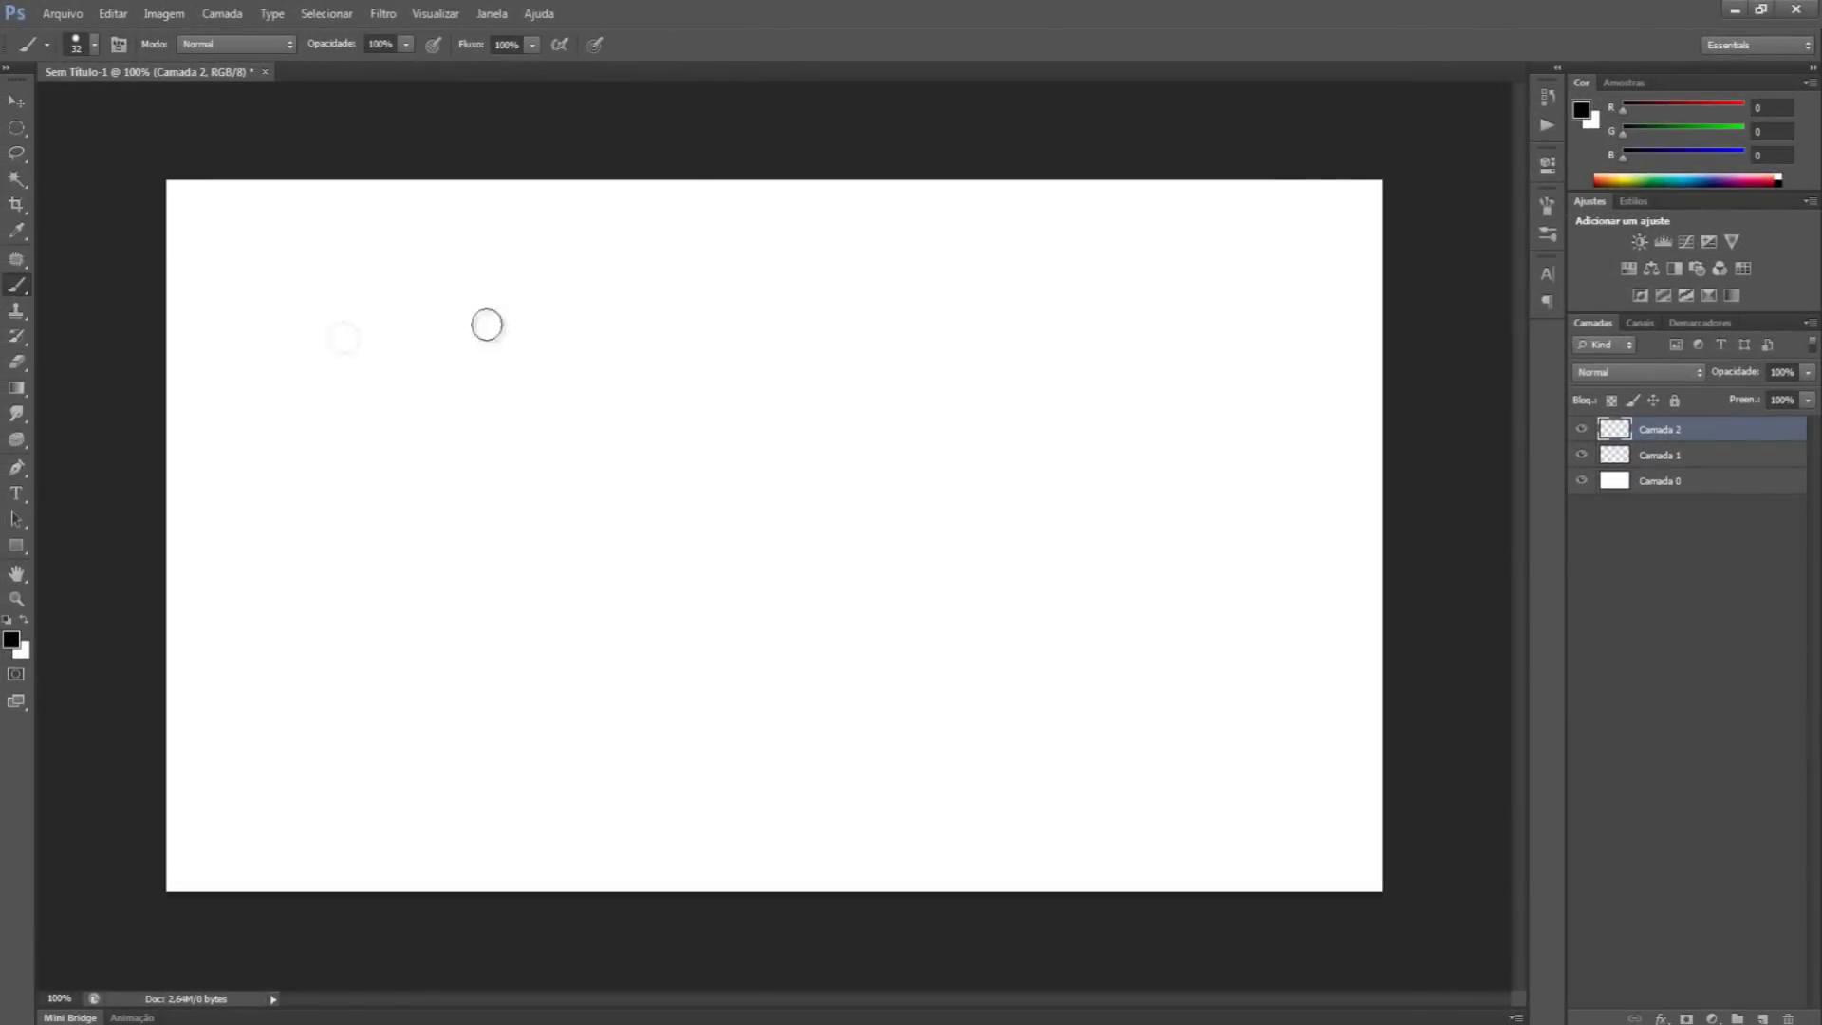
{"action": "left_click", "coordinate": [1581, 110]}
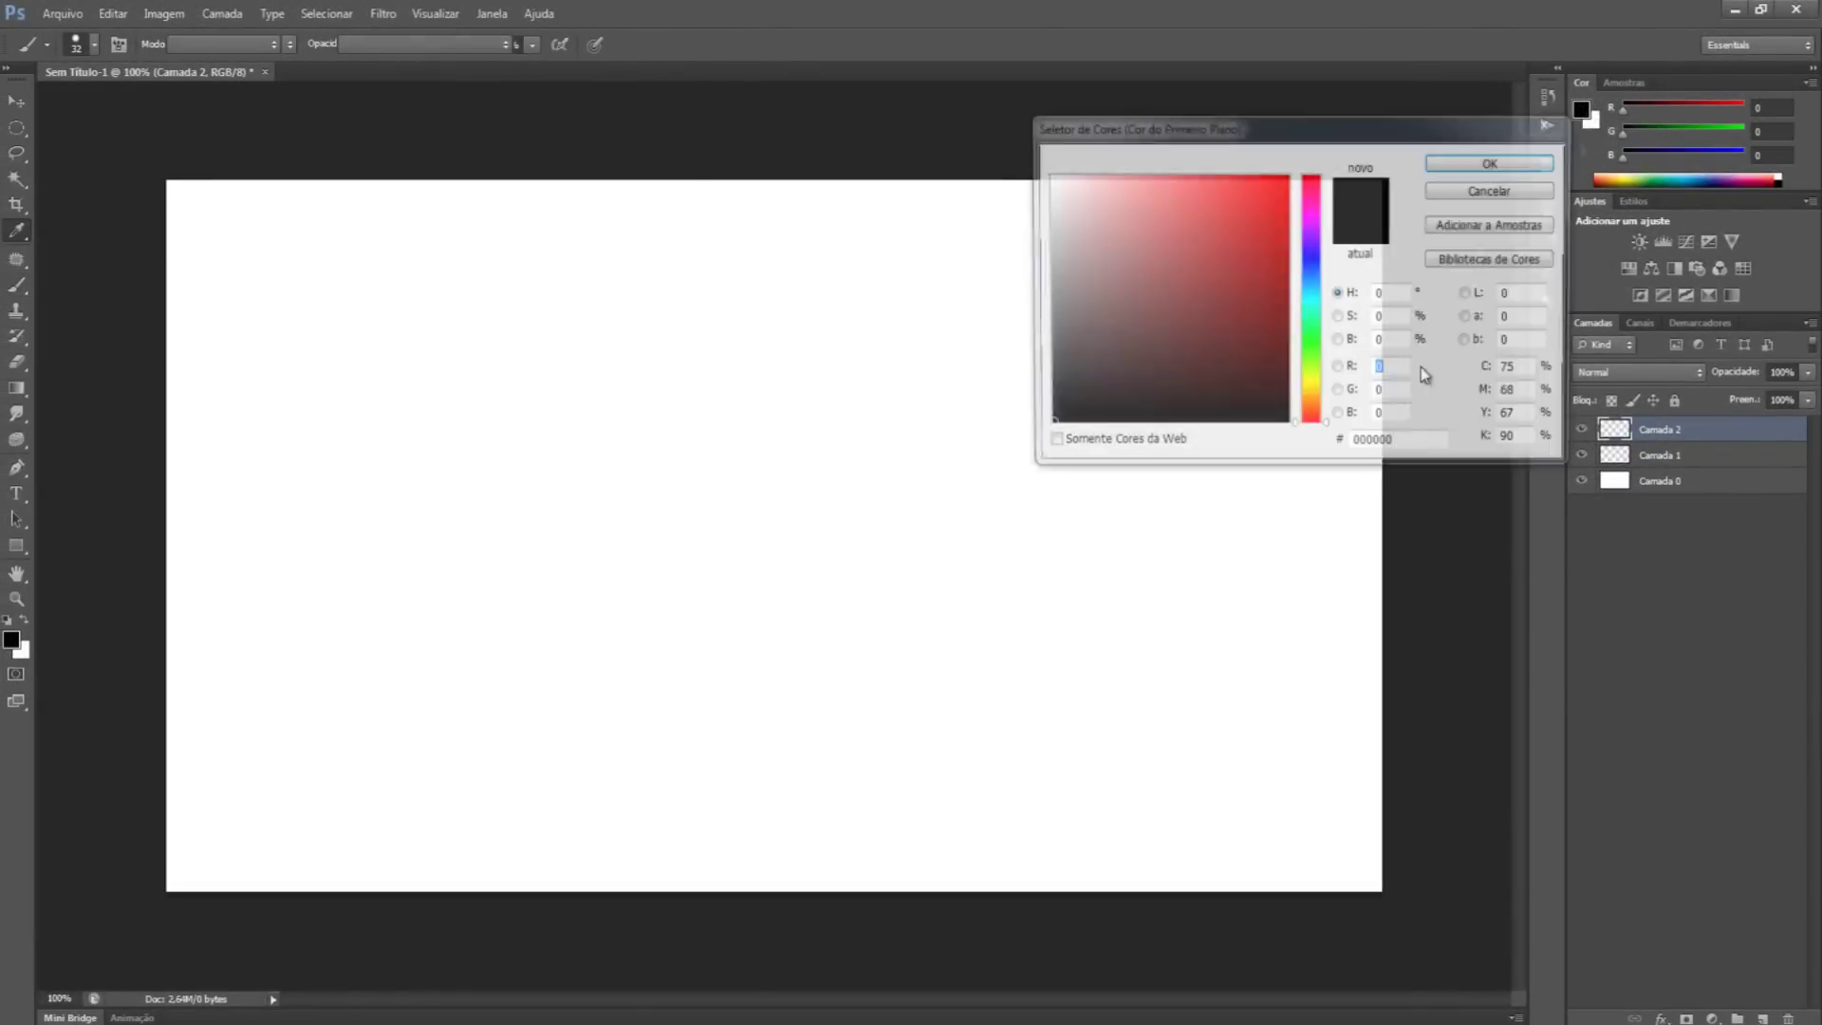
{"action": "left_click_drag", "start_coordinate": [1311, 313], "coordinate": [1310, 205]}
{"action": "left_click", "coordinate": [1284, 211]}
{"action": "left_click", "coordinate": [1493, 163]}
Step: Enlarge the brush to 90 px and paint a winding magenta stroke across the canvas on Camada 2
{"action": "key", "text": "bracketright"}
{"action": "key", "text": "bracketright"}
{"action": "key", "text": "bracketright"}
{"action": "key", "text": "bracketright"}
{"action": "key", "text": "bracketright"}
{"action": "key", "text": "bracketright"}
{"action": "mouse_move", "coordinate": [266, 289]}
{"action": "left_mouse_down"}
{"action": "mouse_move", "coordinate": [552, 352]}
{"action": "mouse_move", "coordinate": [980, 321]}
{"action": "mouse_move", "coordinate": [1092, 392]}
{"action": "mouse_move", "coordinate": [937, 539]}
{"action": "mouse_move", "coordinate": [622, 615]}
{"action": "mouse_move", "coordinate": [786, 770]}
{"action": "mouse_move", "coordinate": [1049, 721]}
{"action": "mouse_move", "coordinate": [1207, 602]}
{"action": "left_mouse_up"}
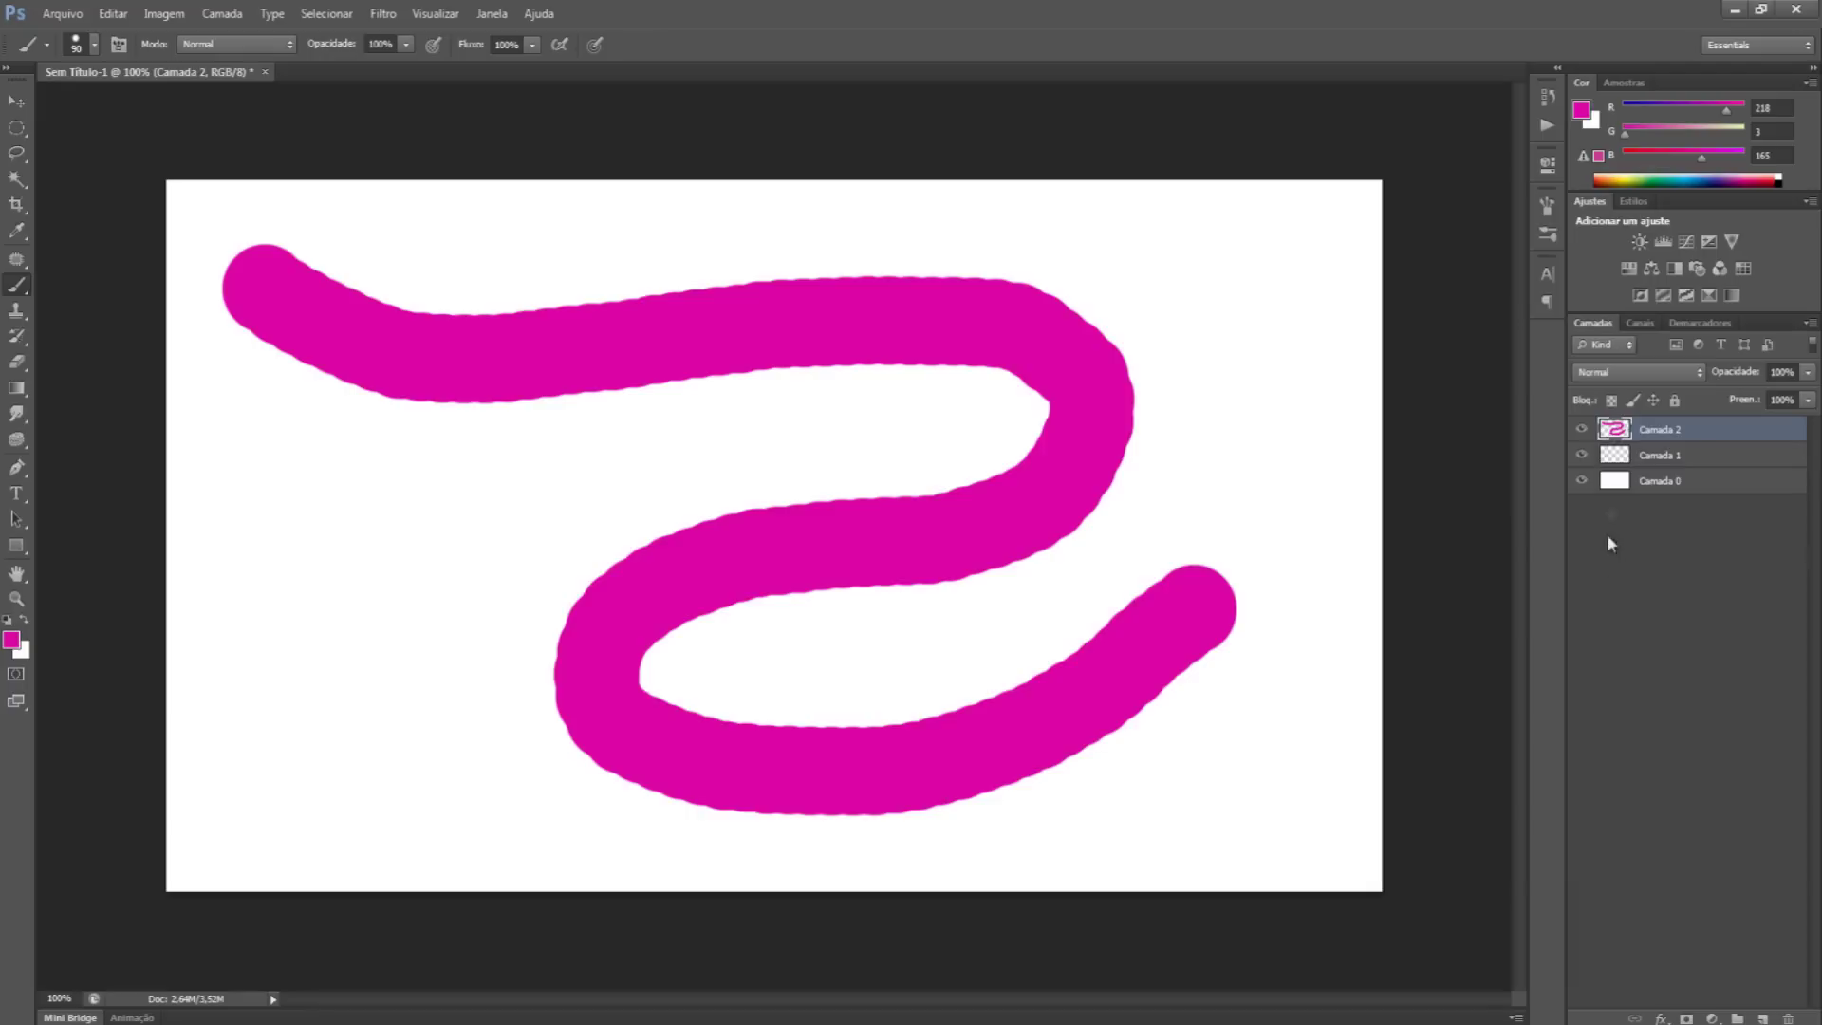
Step: Make Camada 1 the active layer and change the foreground colour to green 03da0e
{"action": "left_click", "coordinate": [1617, 455]}
{"action": "left_click", "coordinate": [1586, 111]}
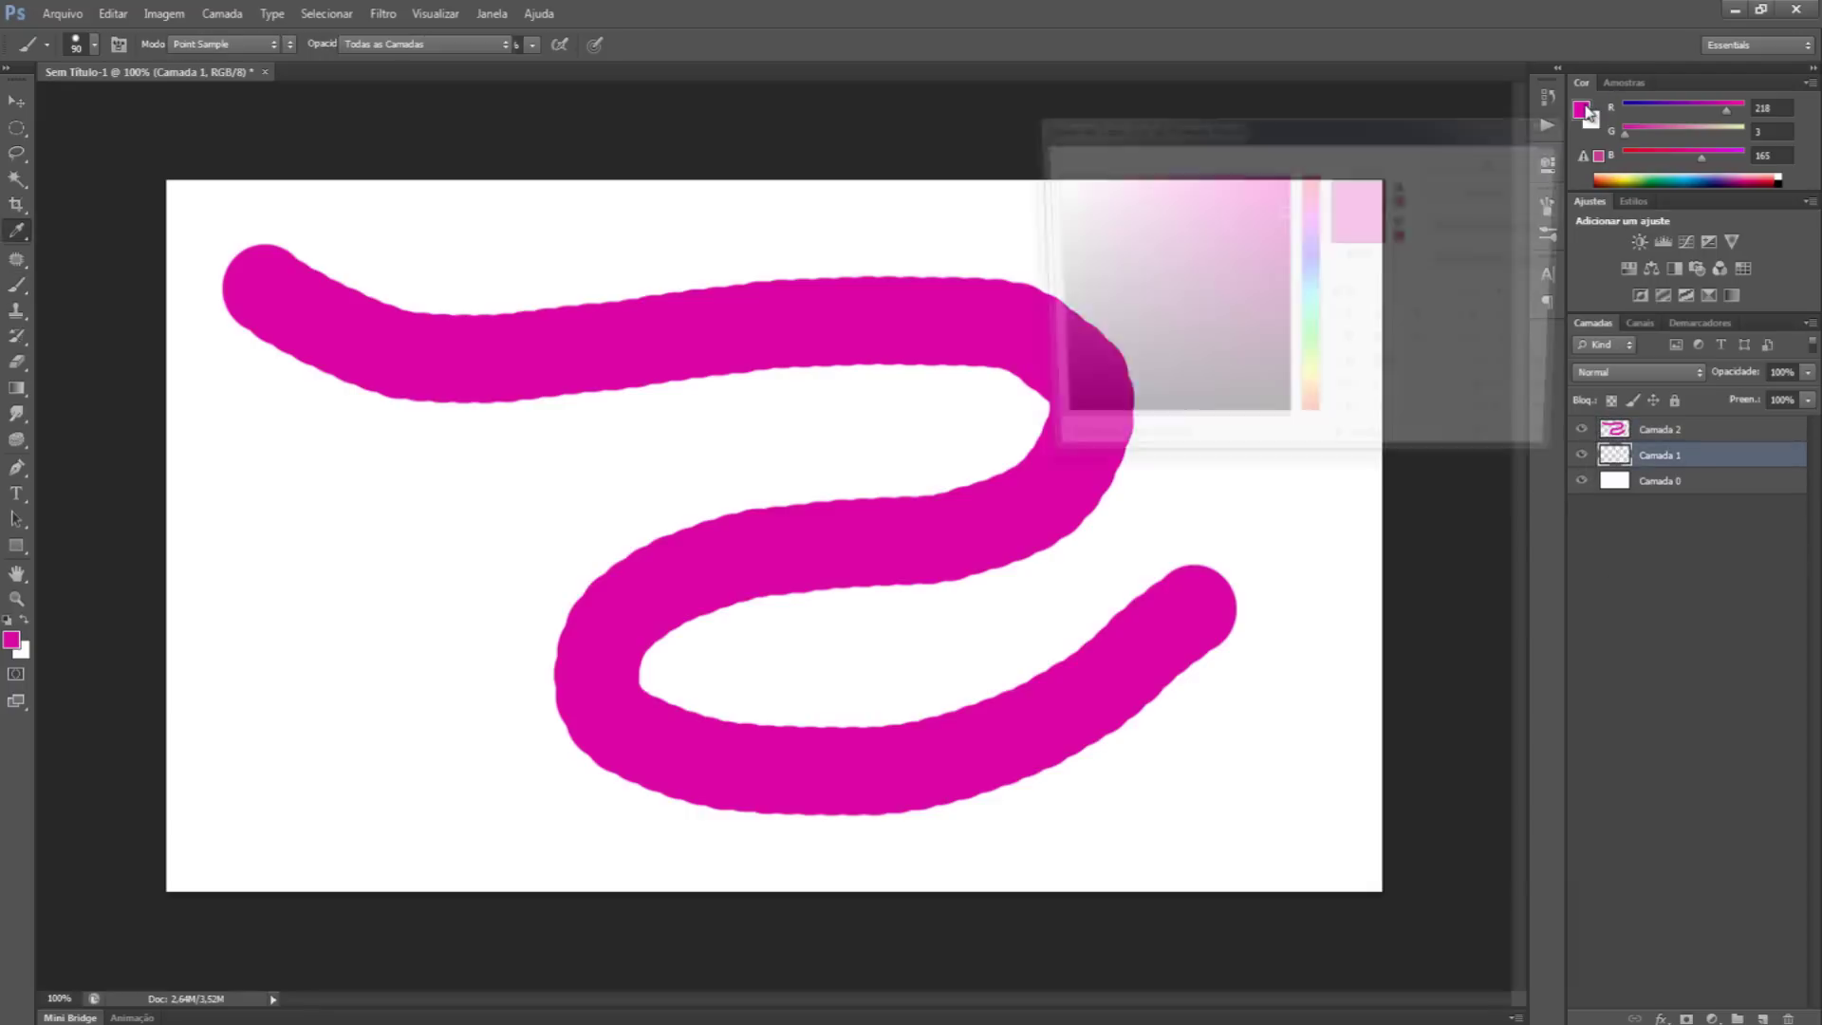
{"action": "left_click", "coordinate": [1315, 340]}
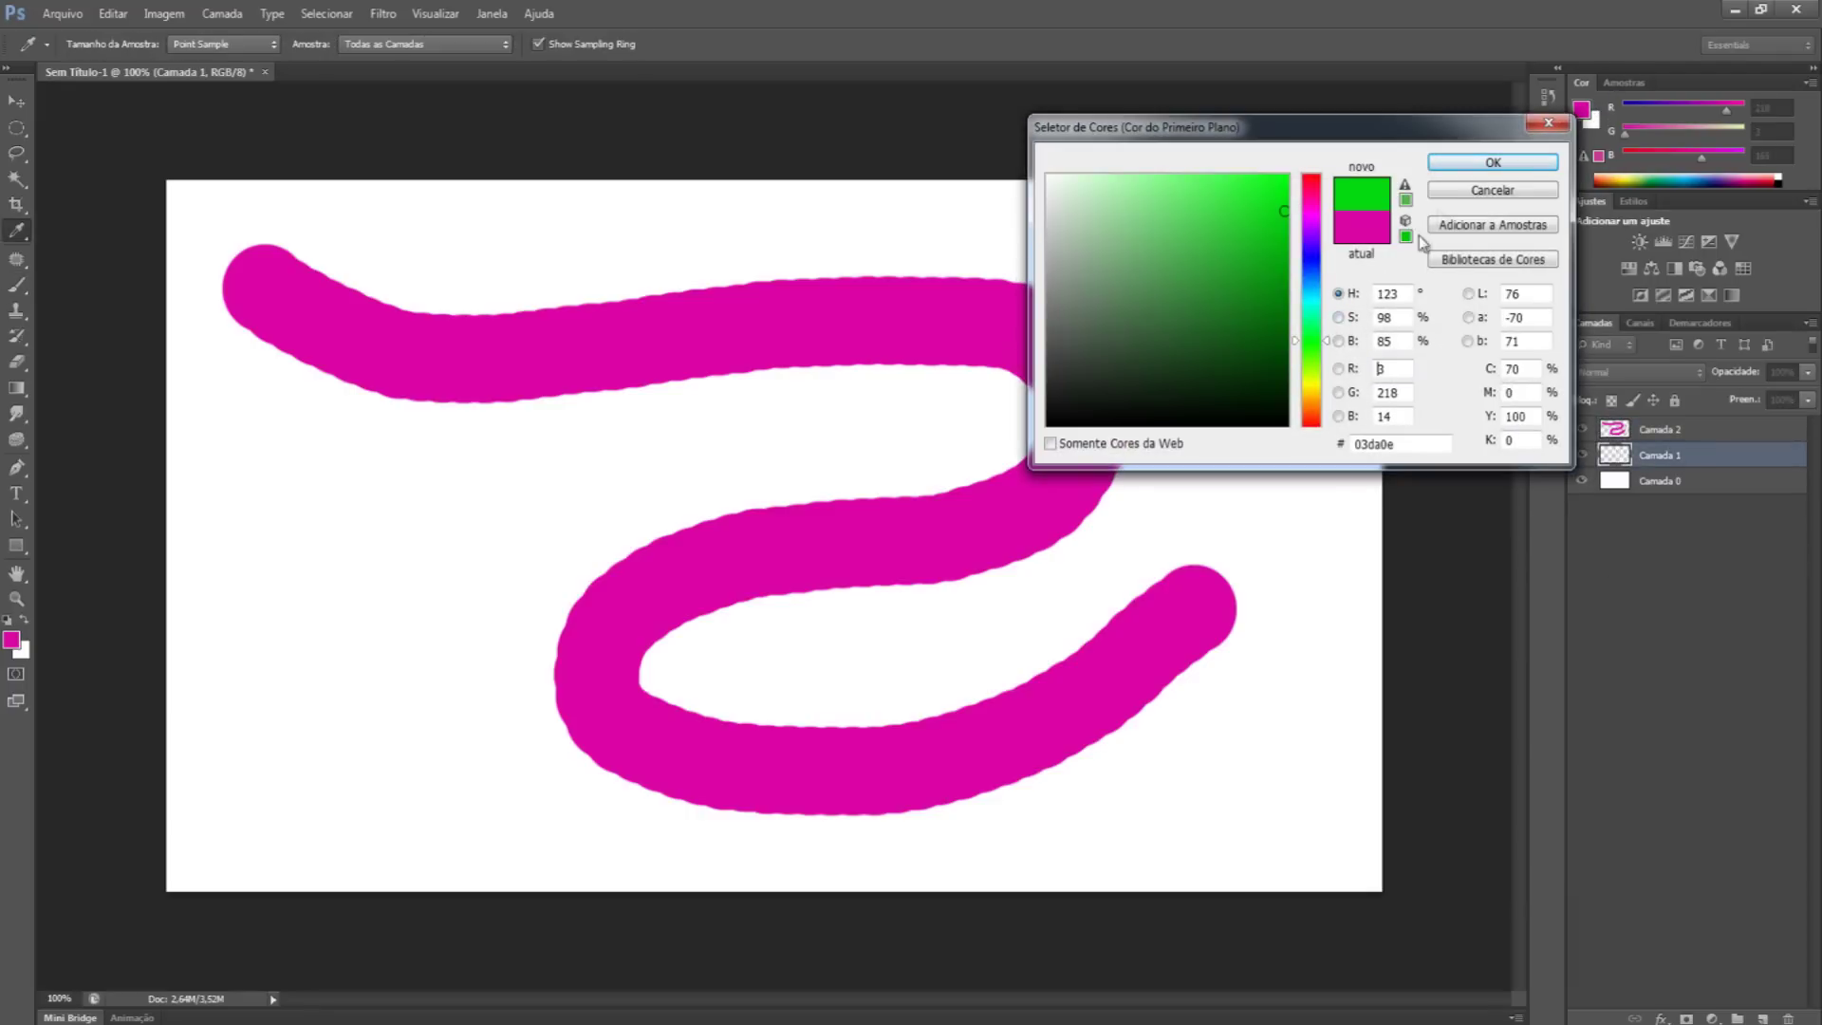
{"action": "left_click", "coordinate": [1460, 163]}
Step: Lower the brush hardness and paint a soft green stroke on Camada 1 from the canvas's upper right to its lower left
{"action": "left_click", "coordinate": [93, 45]}
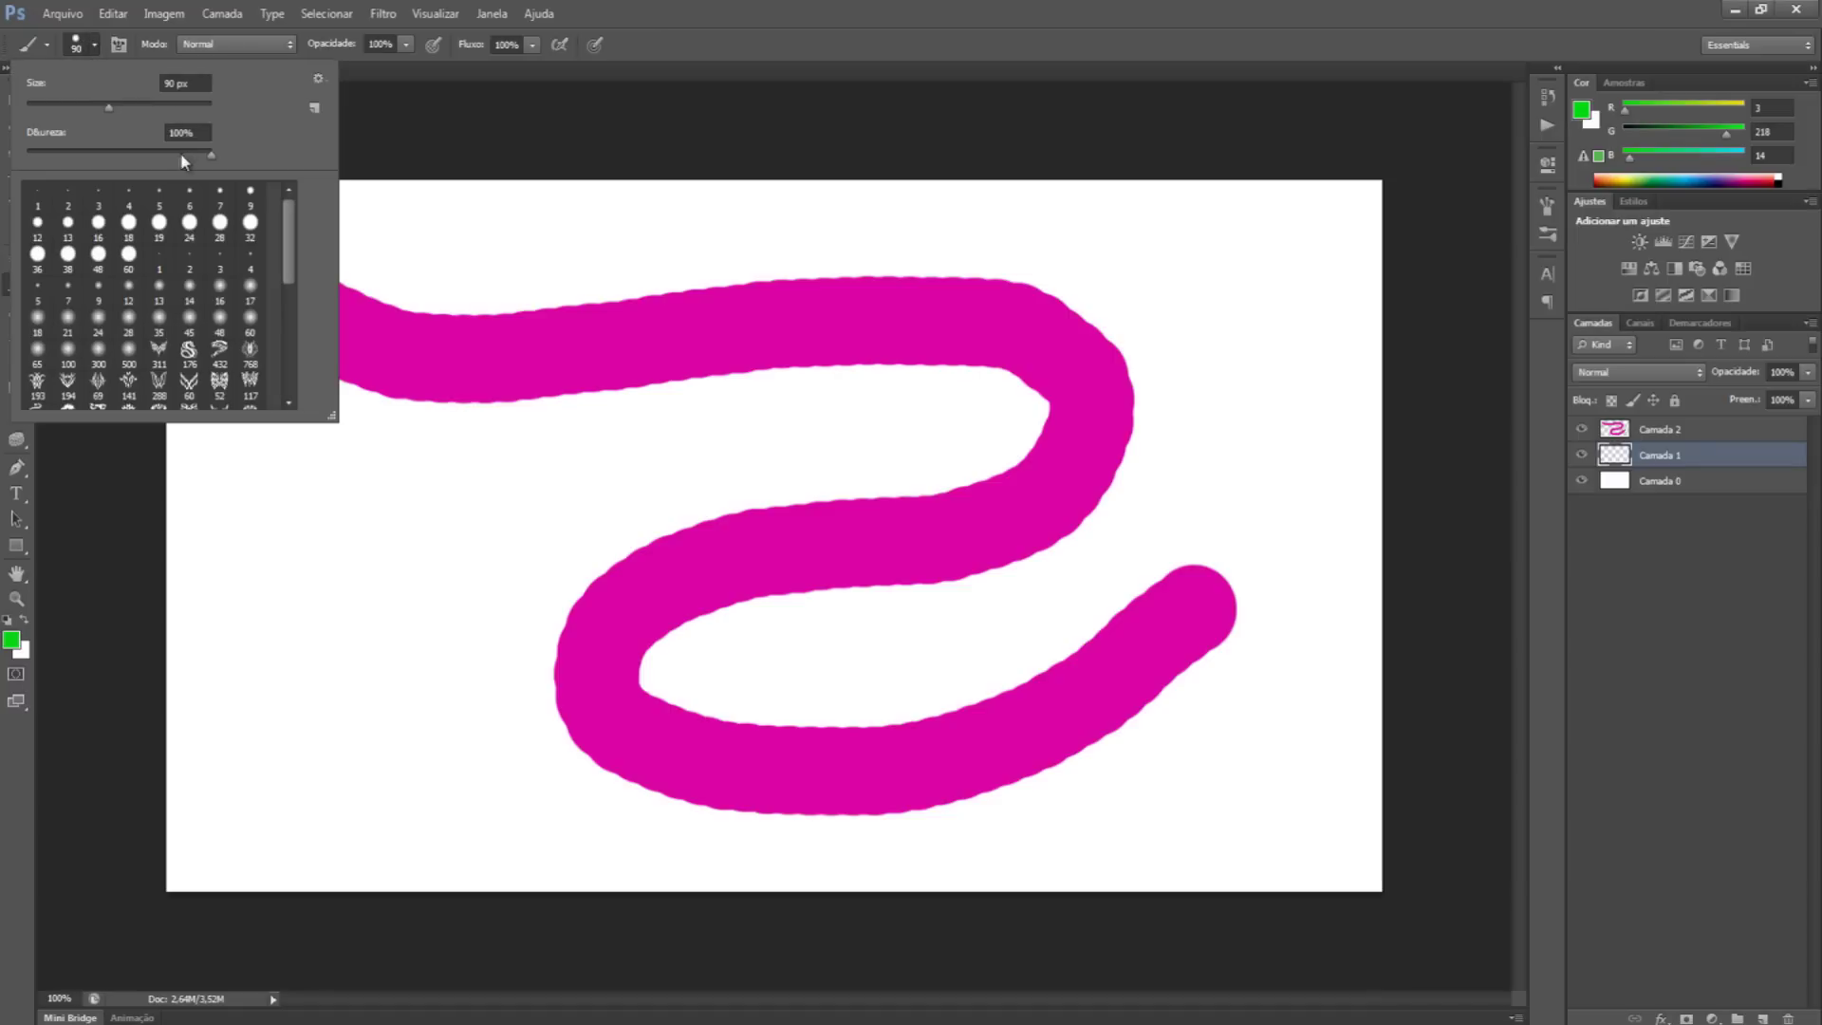
{"action": "left_click_drag", "start_coordinate": [123, 157], "coordinate": [120, 156]}
{"action": "left_click", "coordinate": [1593, 447]}
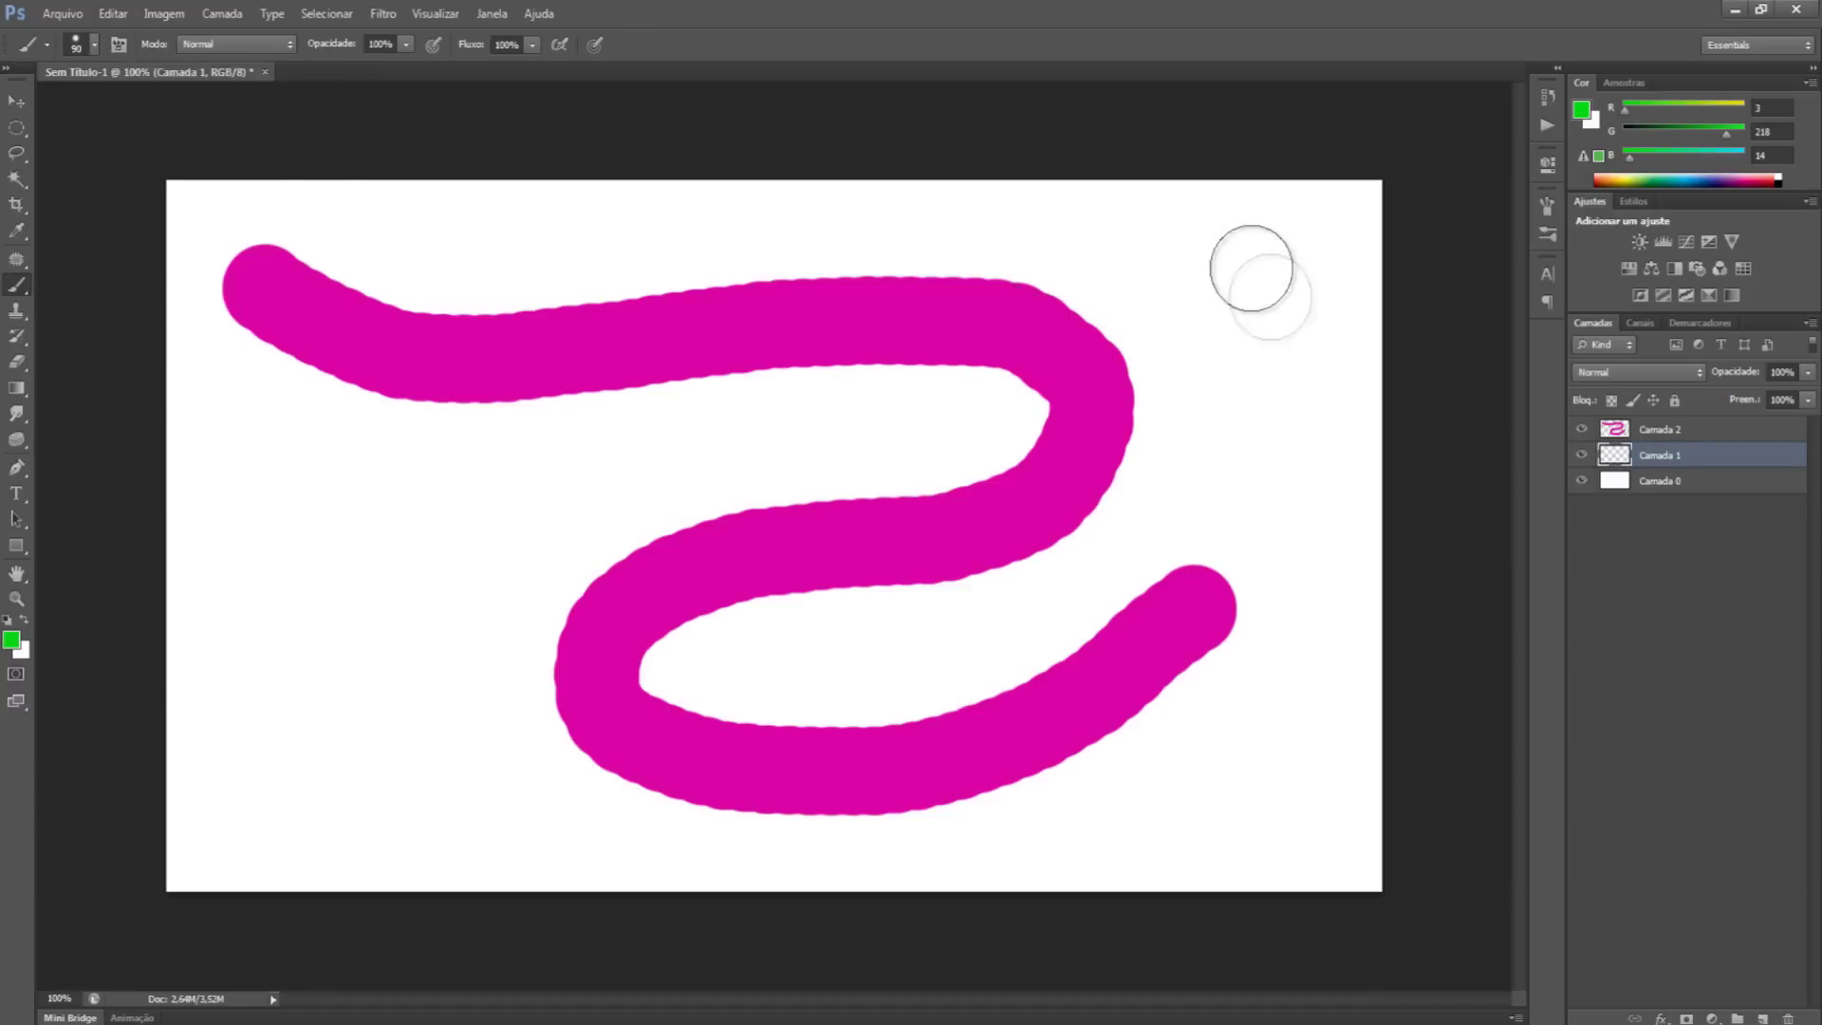
{"action": "mouse_move", "coordinate": [1299, 267]}
{"action": "left_mouse_down"}
{"action": "mouse_move", "coordinate": [1144, 242]}
{"action": "mouse_move", "coordinate": [1096, 270]}
{"action": "left_mouse_up"}
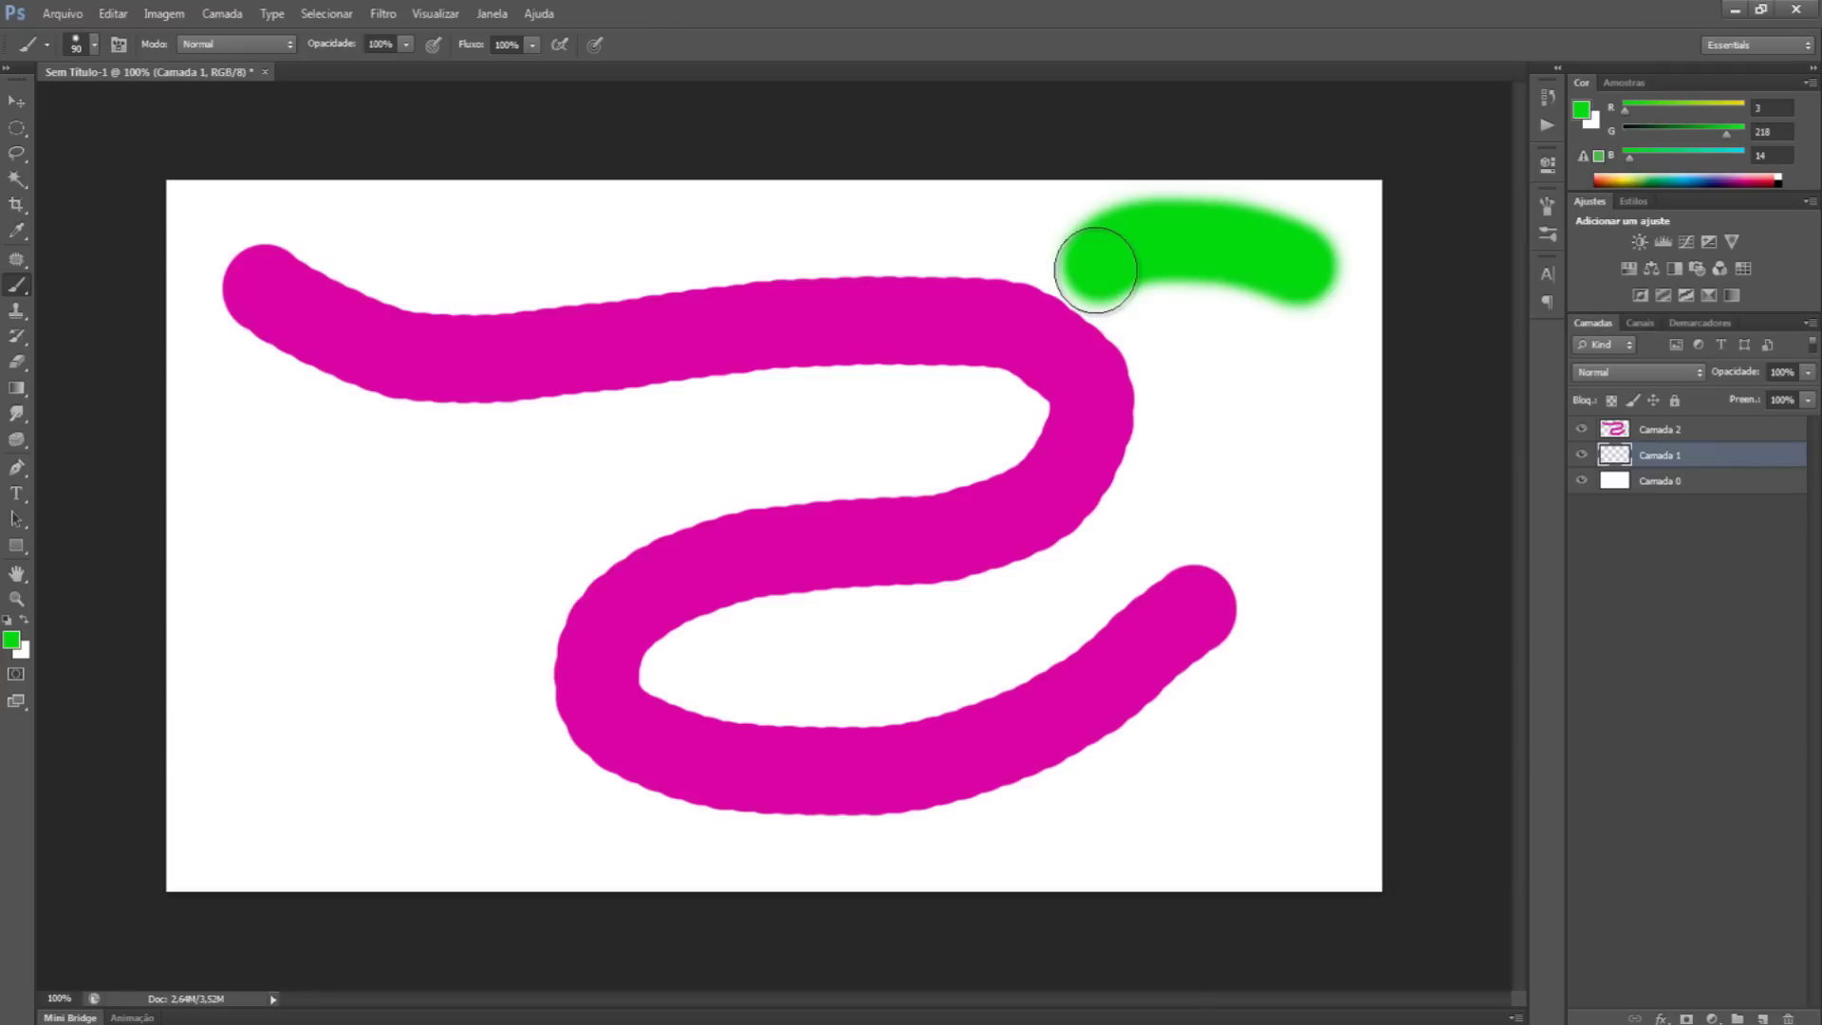
{"action": "mouse_move", "coordinate": [1096, 270]}
{"action": "left_mouse_down"}
{"action": "mouse_move", "coordinate": [875, 455]}
{"action": "mouse_move", "coordinate": [846, 506]}
{"action": "mouse_move", "coordinate": [821, 739]}
{"action": "mouse_move", "coordinate": [709, 826]}
{"action": "mouse_move", "coordinate": [545, 832]}
{"action": "mouse_move", "coordinate": [369, 782]}
{"action": "mouse_move", "coordinate": [317, 611]}
{"action": "left_mouse_up"}
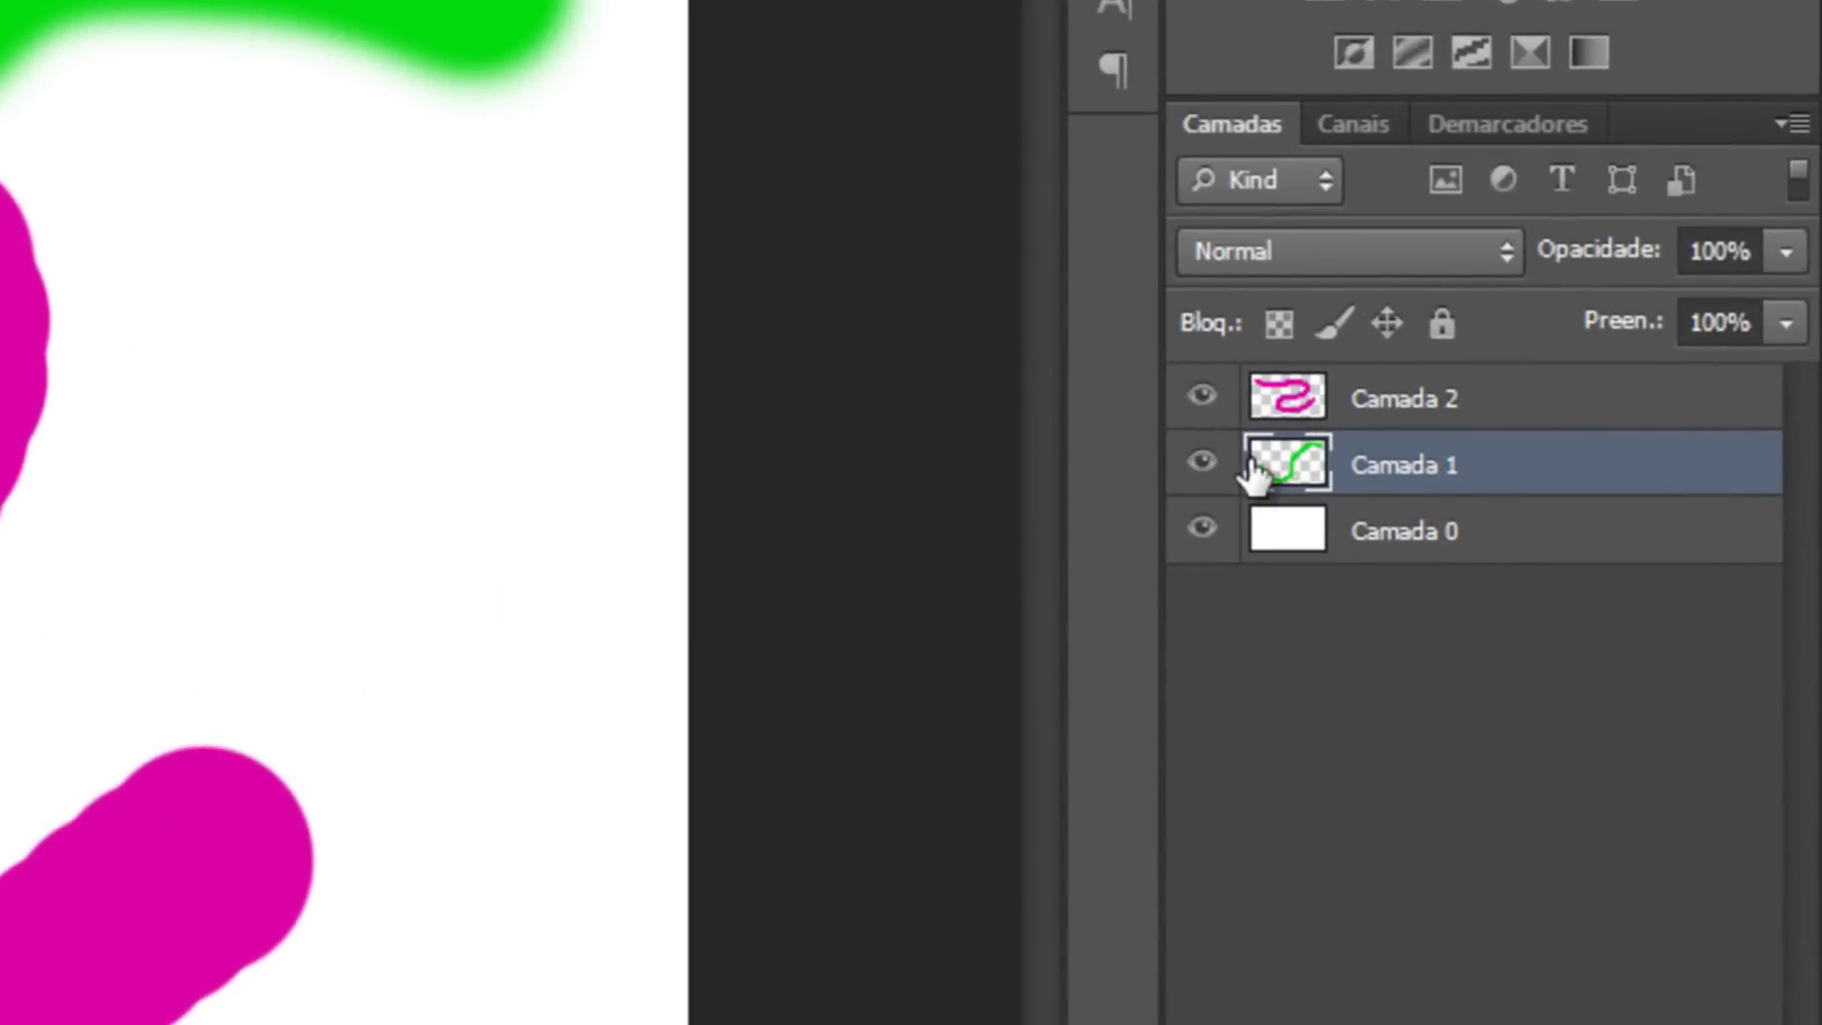
Step: On Camada 2, erase the magenta stroke where it crosses the upper part of the green one, using a 20 px eraser
{"action": "left_click", "coordinate": [1312, 391]}
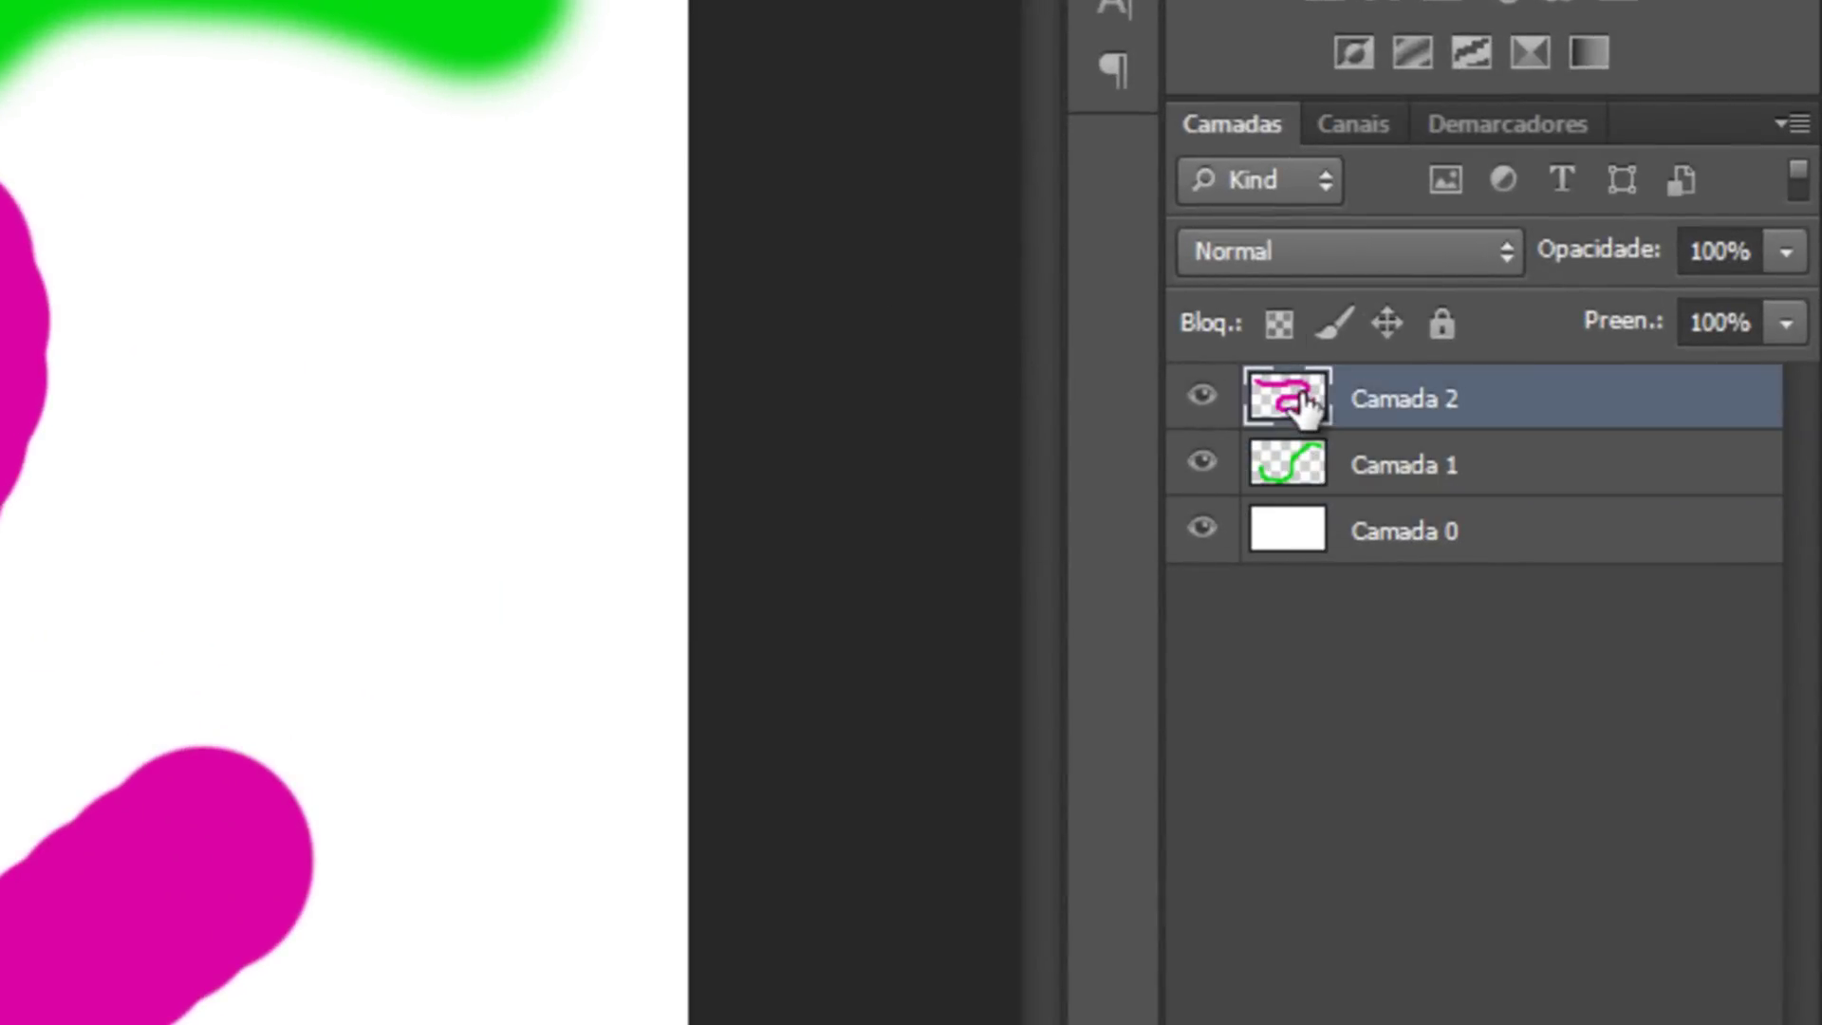
{"action": "left_click", "coordinate": [1317, 484]}
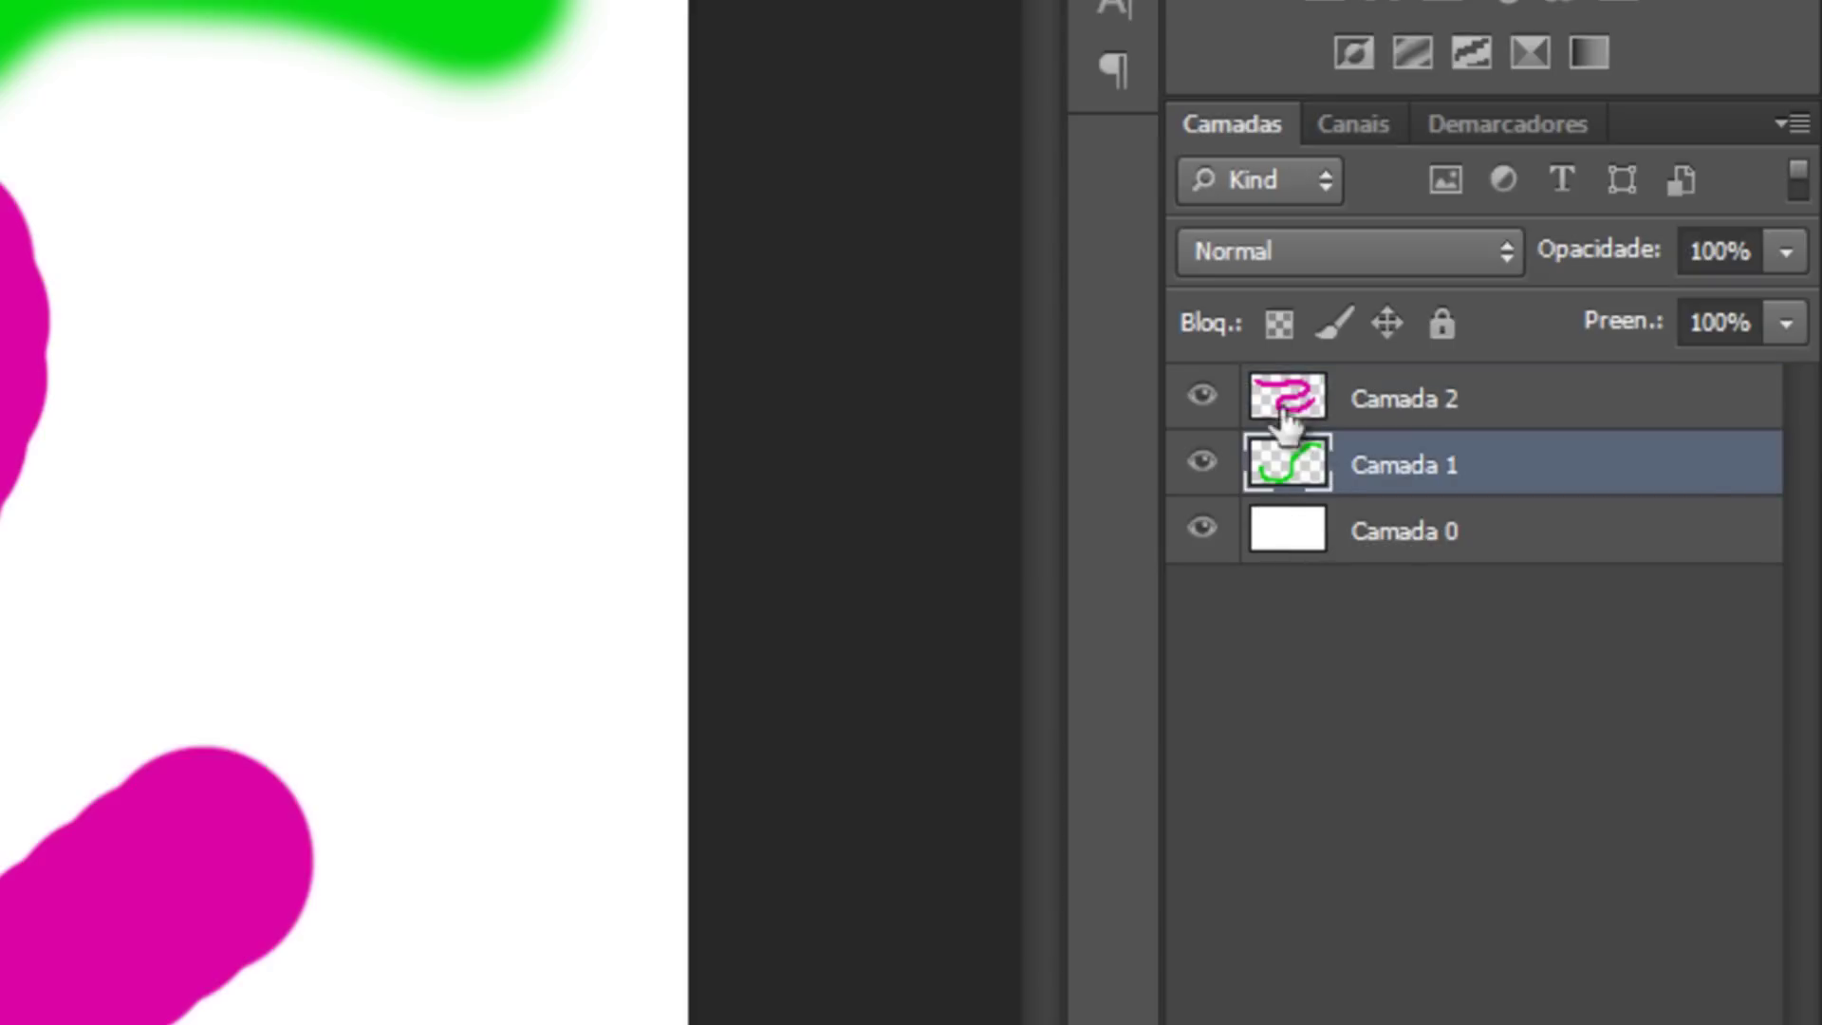
{"action": "left_click", "coordinate": [1289, 404]}
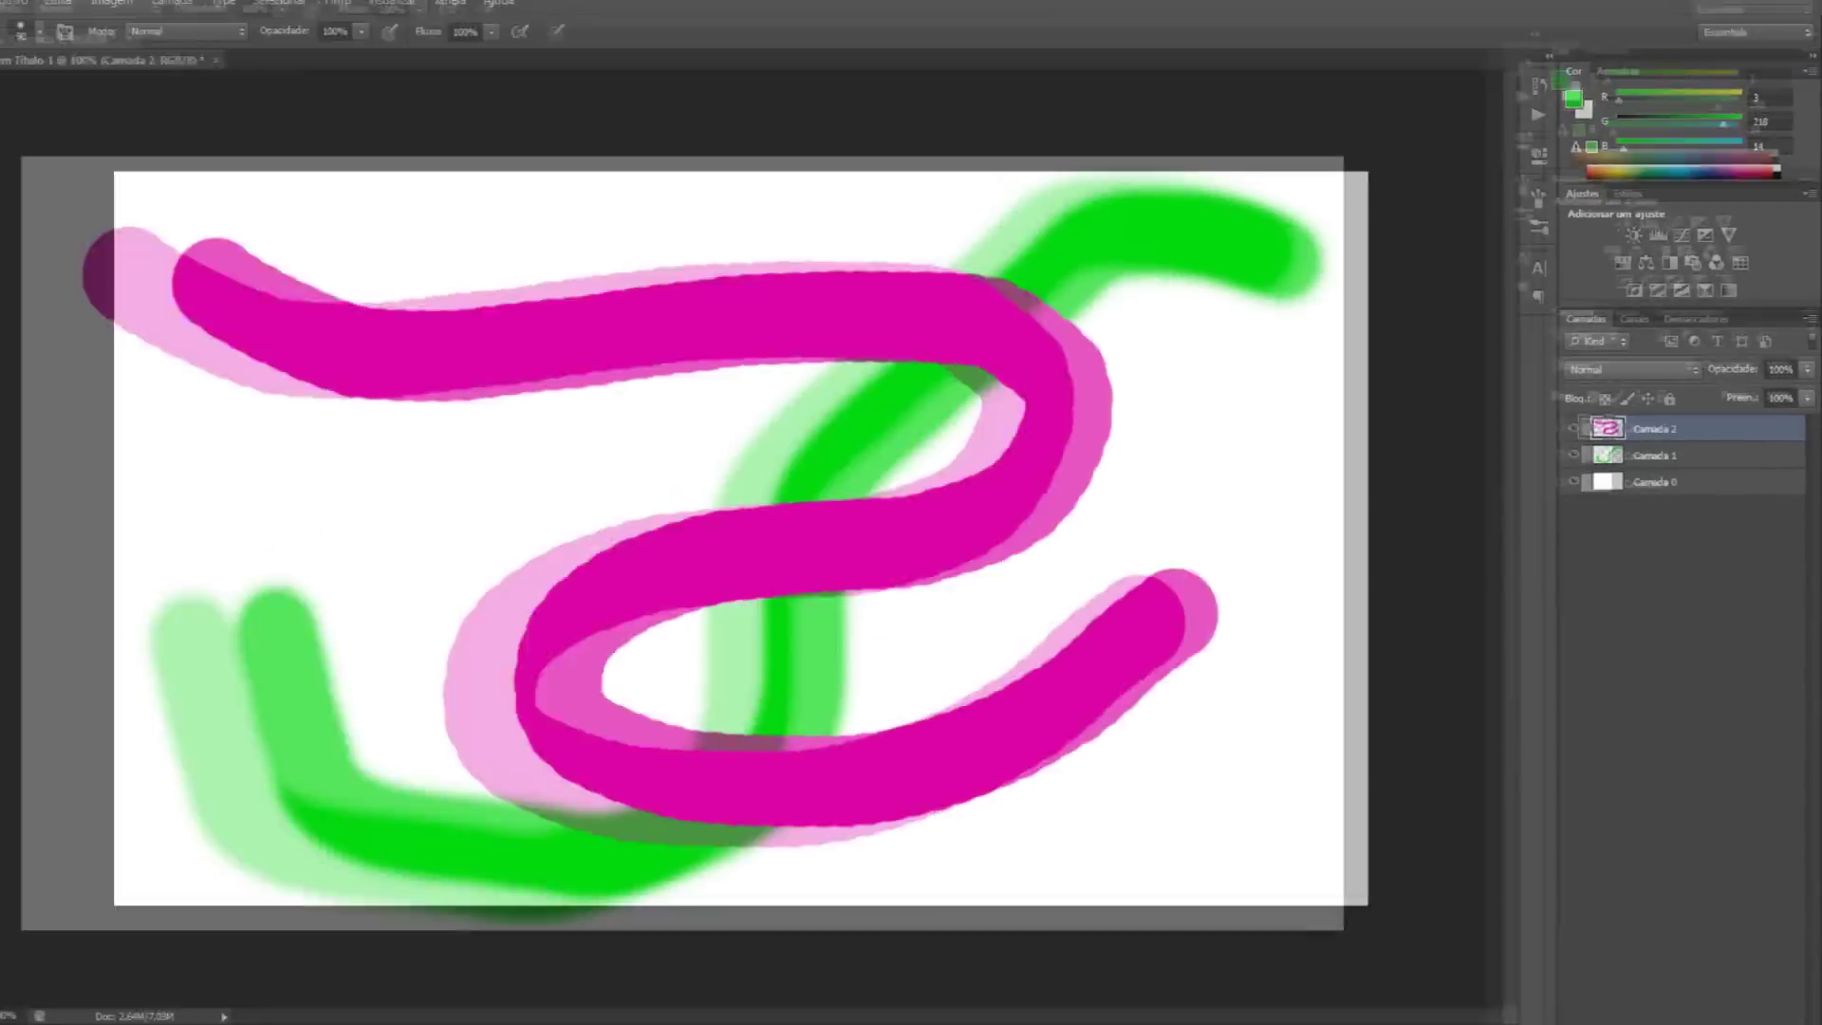
{"action": "key", "text": "e"}
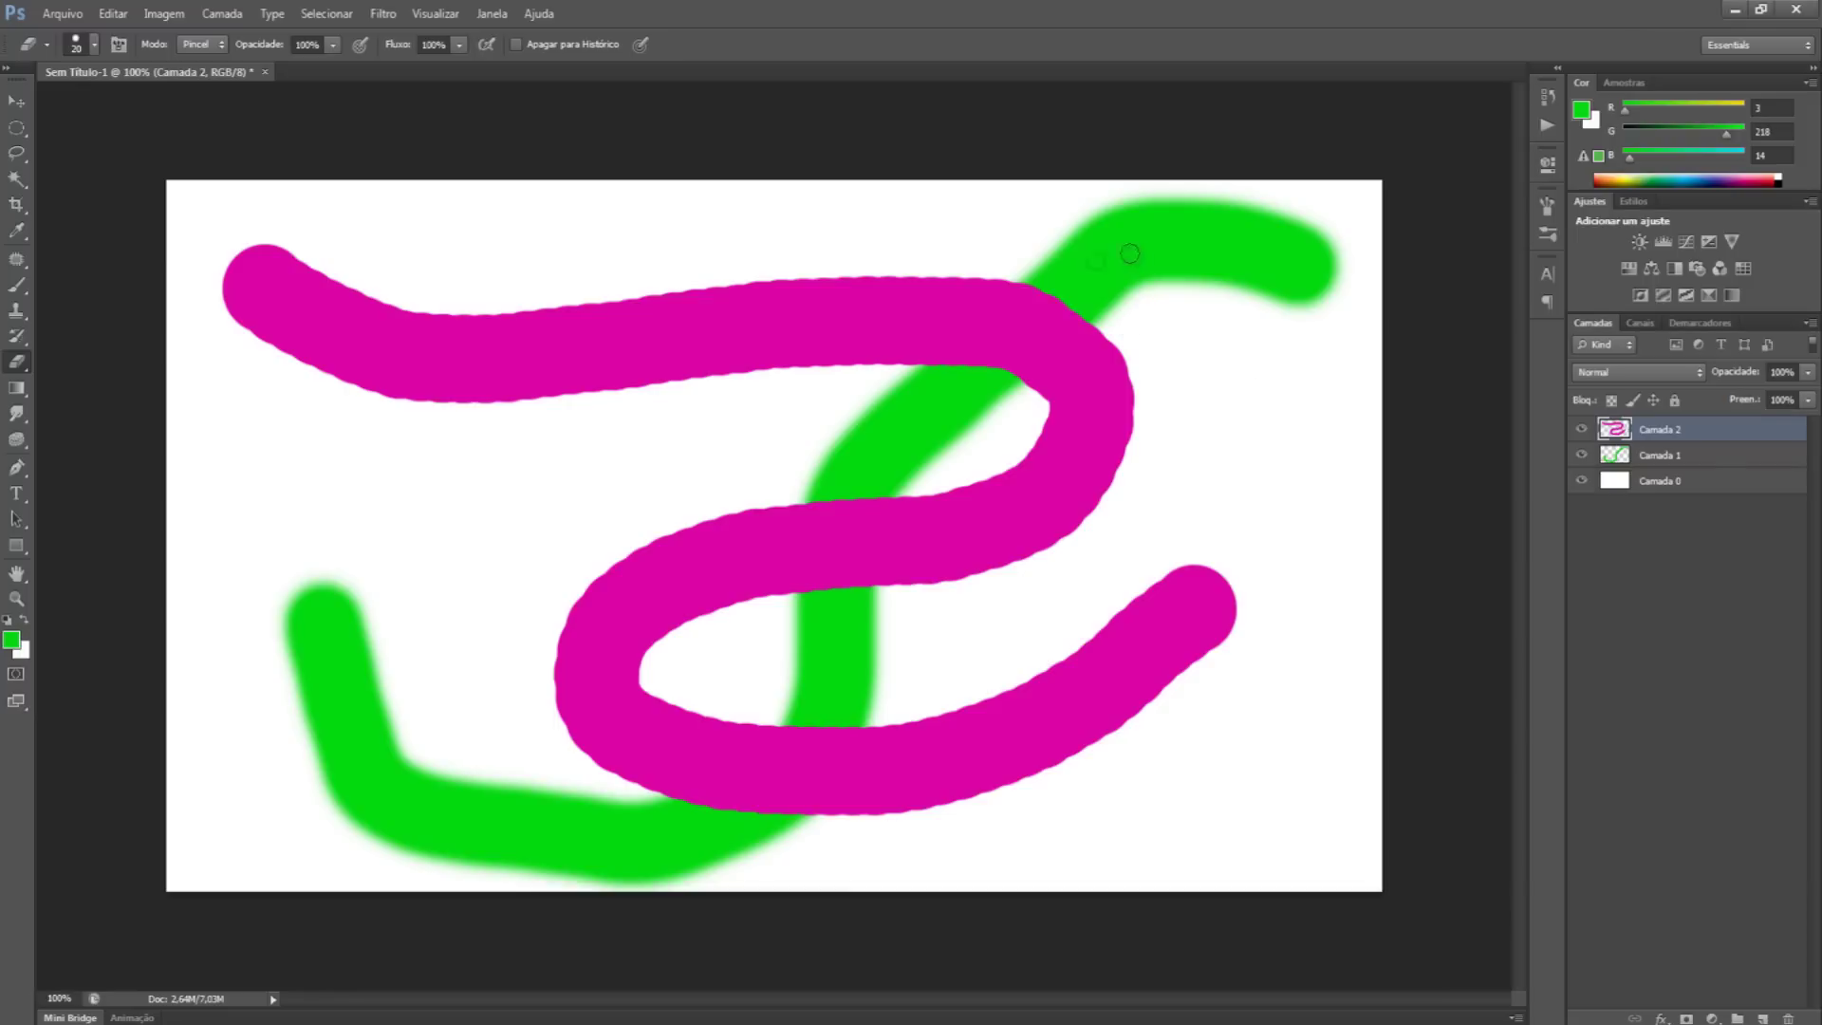
{"action": "mouse_move", "coordinate": [985, 359]}
{"action": "left_mouse_down"}
{"action": "mouse_move", "coordinate": [1073, 288]}
{"action": "mouse_move", "coordinate": [945, 372]}
{"action": "mouse_move", "coordinate": [1065, 296]}
{"action": "mouse_move", "coordinate": [1029, 354]}
{"action": "mouse_move", "coordinate": [985, 378]}
{"action": "mouse_move", "coordinate": [1080, 287]}
{"action": "mouse_move", "coordinate": [969, 329]}
{"action": "mouse_move", "coordinate": [902, 396]}
{"action": "mouse_move", "coordinate": [1048, 363]}
{"action": "mouse_move", "coordinate": [1119, 282]}
{"action": "mouse_move", "coordinate": [1061, 355]}
{"action": "mouse_move", "coordinate": [1094, 310]}
{"action": "mouse_move", "coordinate": [1012, 359]}
{"action": "left_mouse_up"}
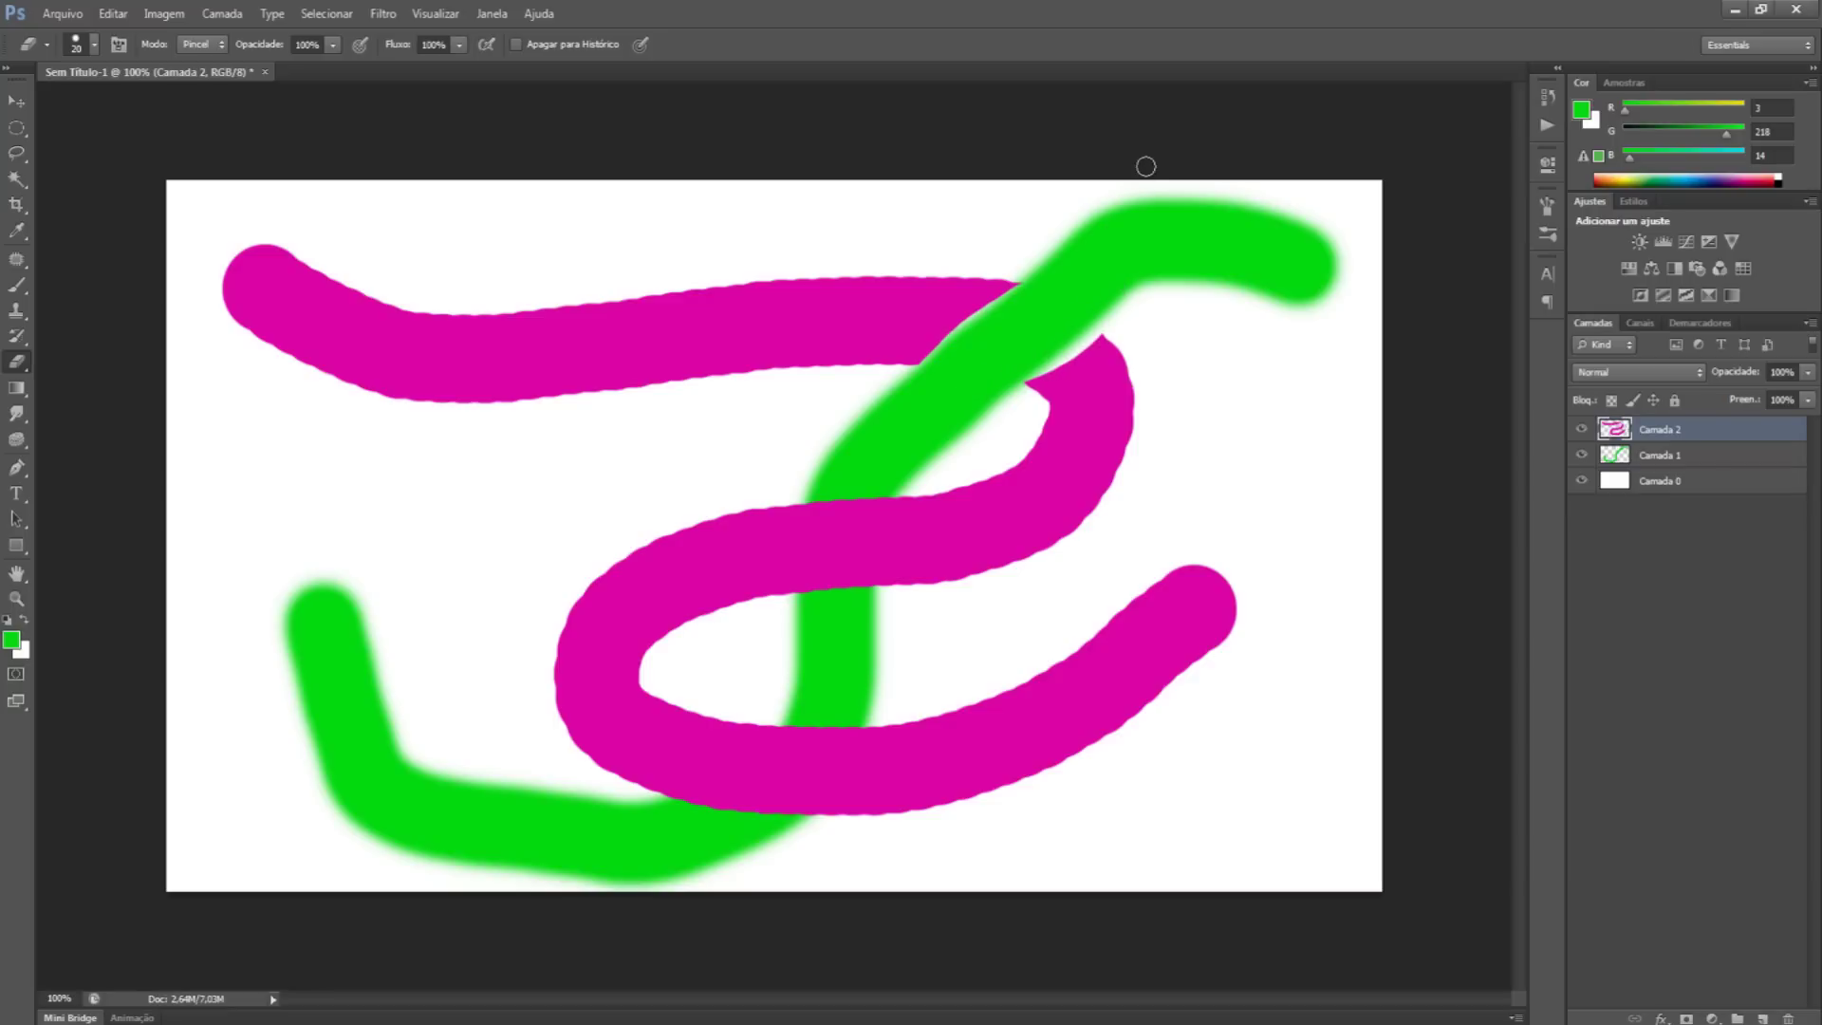
Step: Undo the erasing strokes made on Camada 2
{"action": "key", "text": "ctrl+alt+z"}
{"action": "key", "text": "ctrl+alt+z"}
{"action": "key", "text": "ctrl+alt+z"}
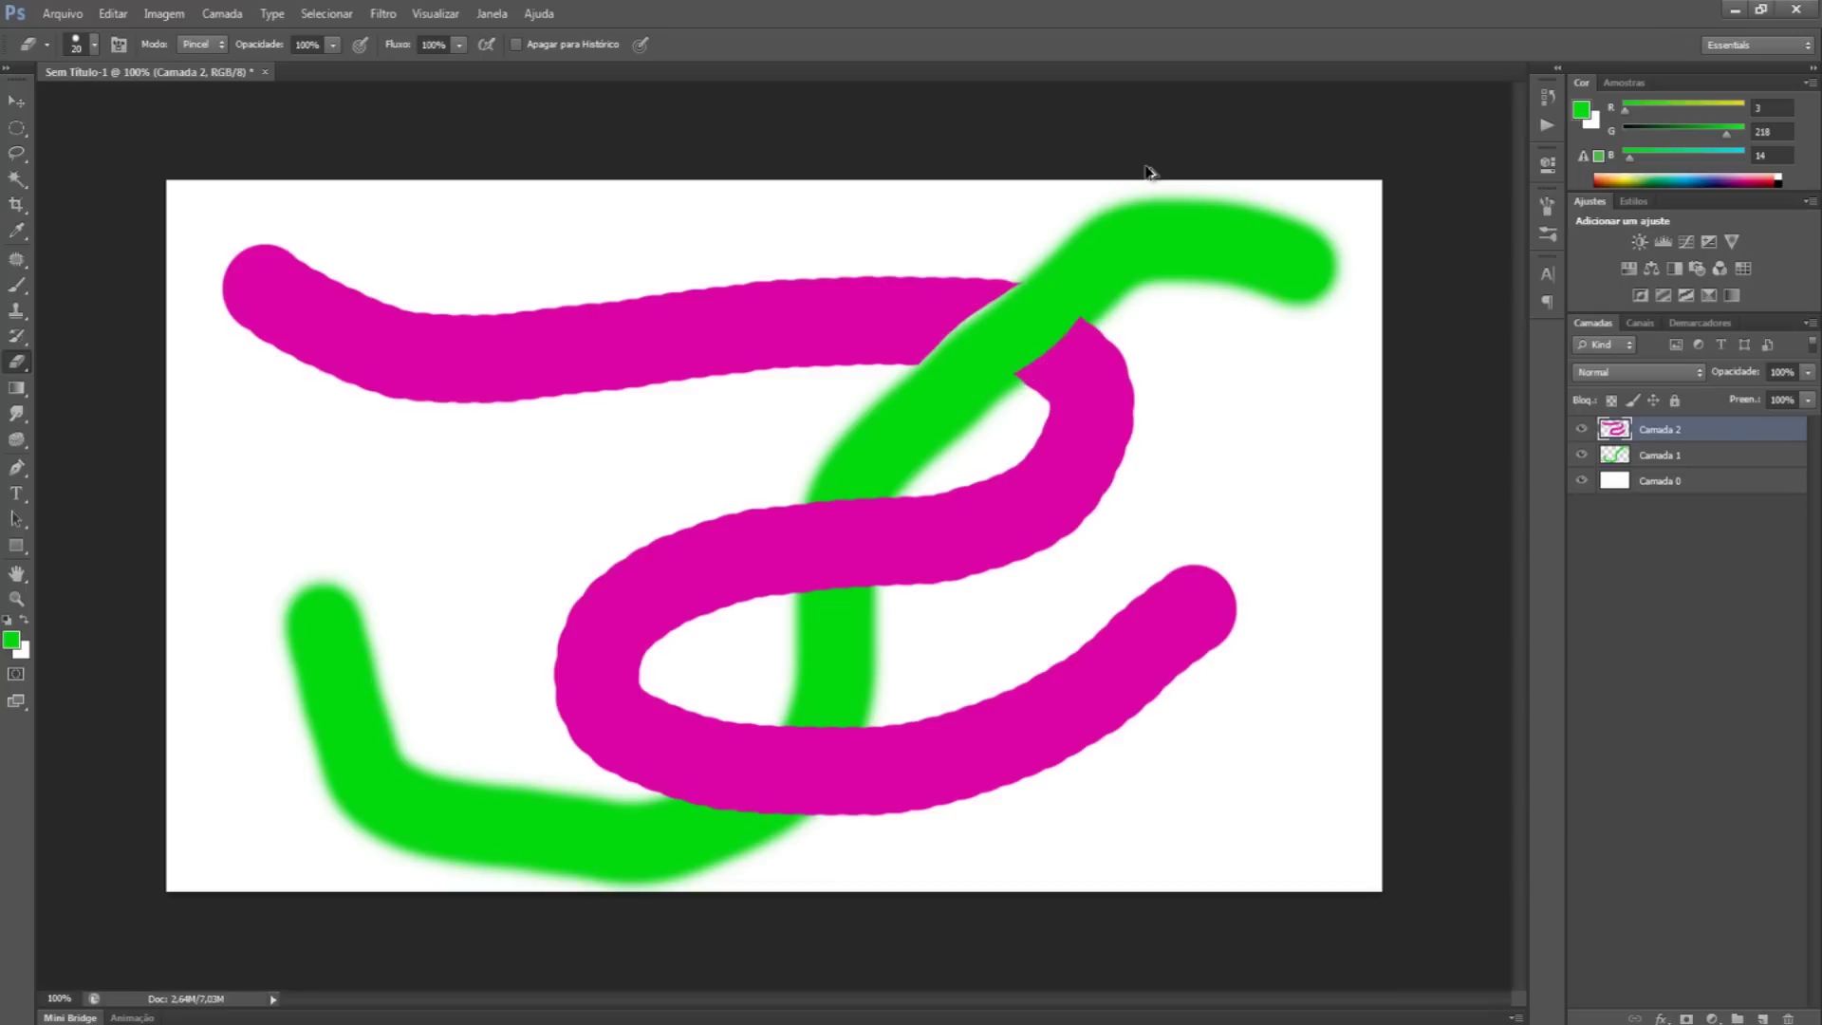
Step: Lower the eraser's hardness and enlarge it to 50 px, with Camada 1 active
{"action": "key", "text": "bracketright"}
{"action": "key", "text": "bracketright"}
{"action": "key", "text": "bracketright"}
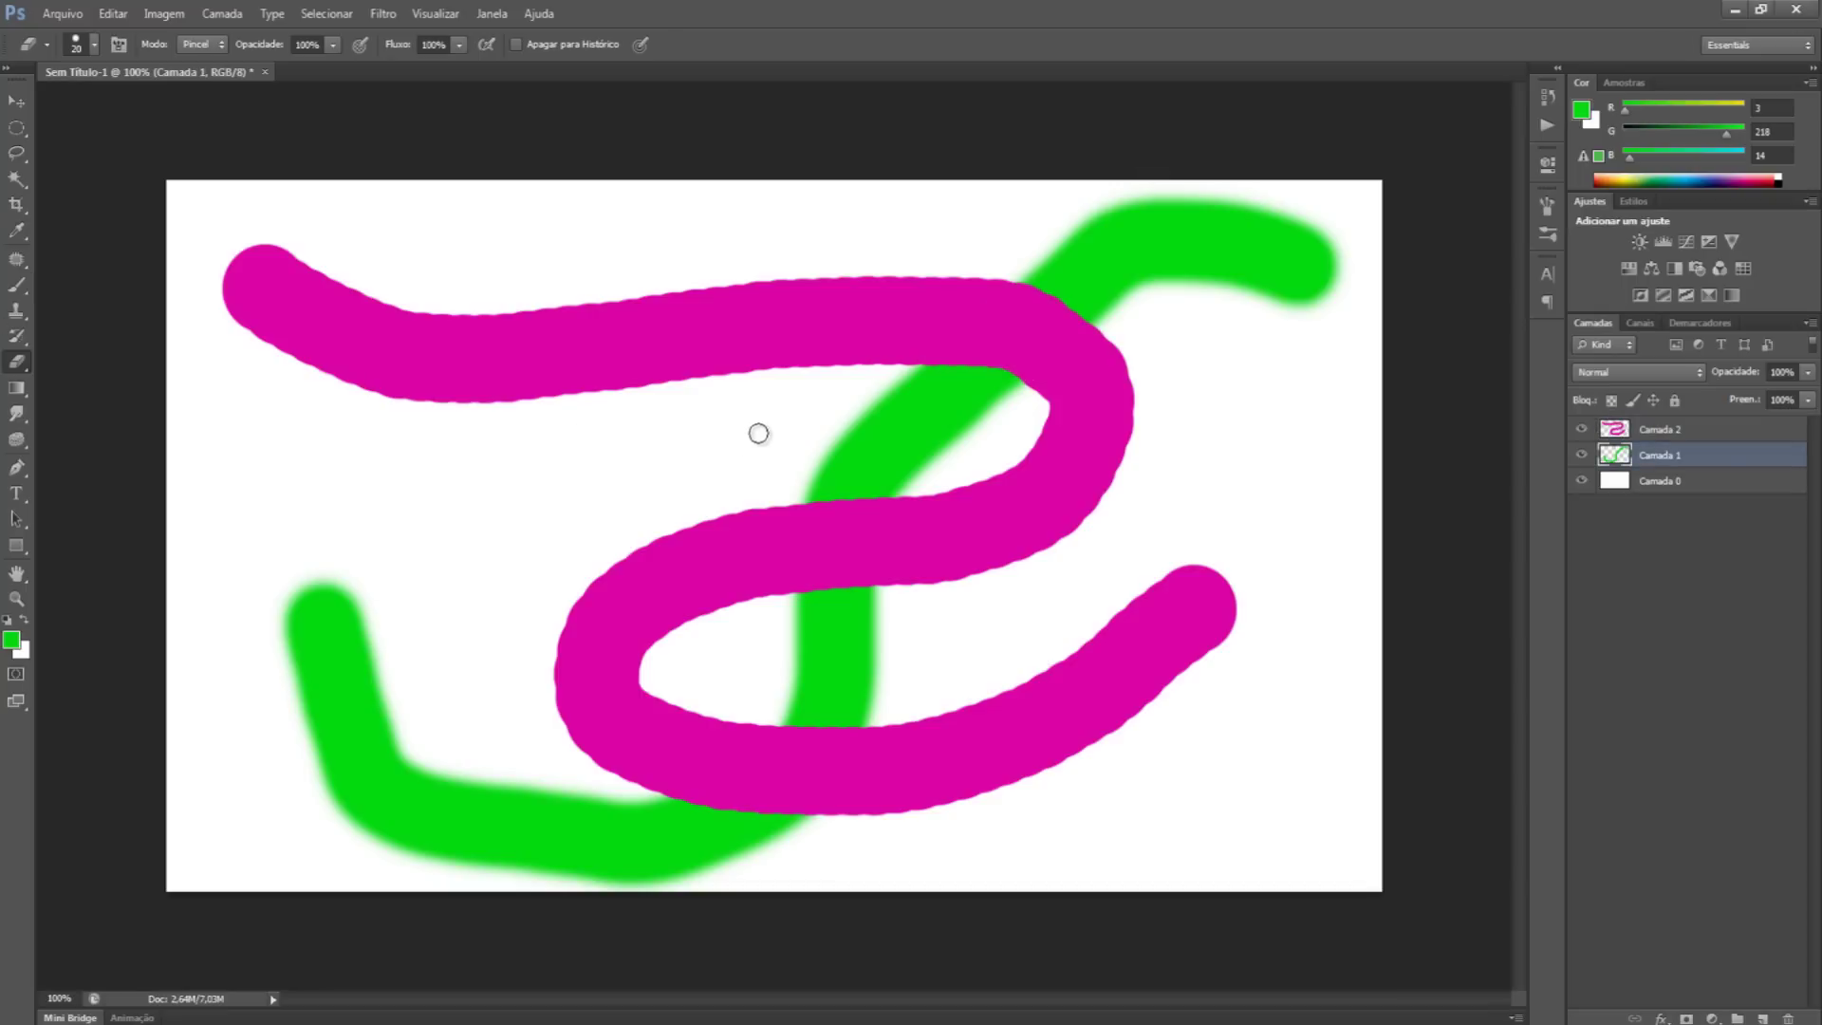
{"action": "left_click", "coordinate": [94, 44]}
{"action": "left_click", "coordinate": [120, 153]}
{"action": "left_click", "coordinate": [1623, 454]}
{"action": "key", "text": "bracketright"}
{"action": "key", "text": "bracketright"}
{"action": "key", "text": "bracketright"}
{"action": "key", "text": "bracketright"}
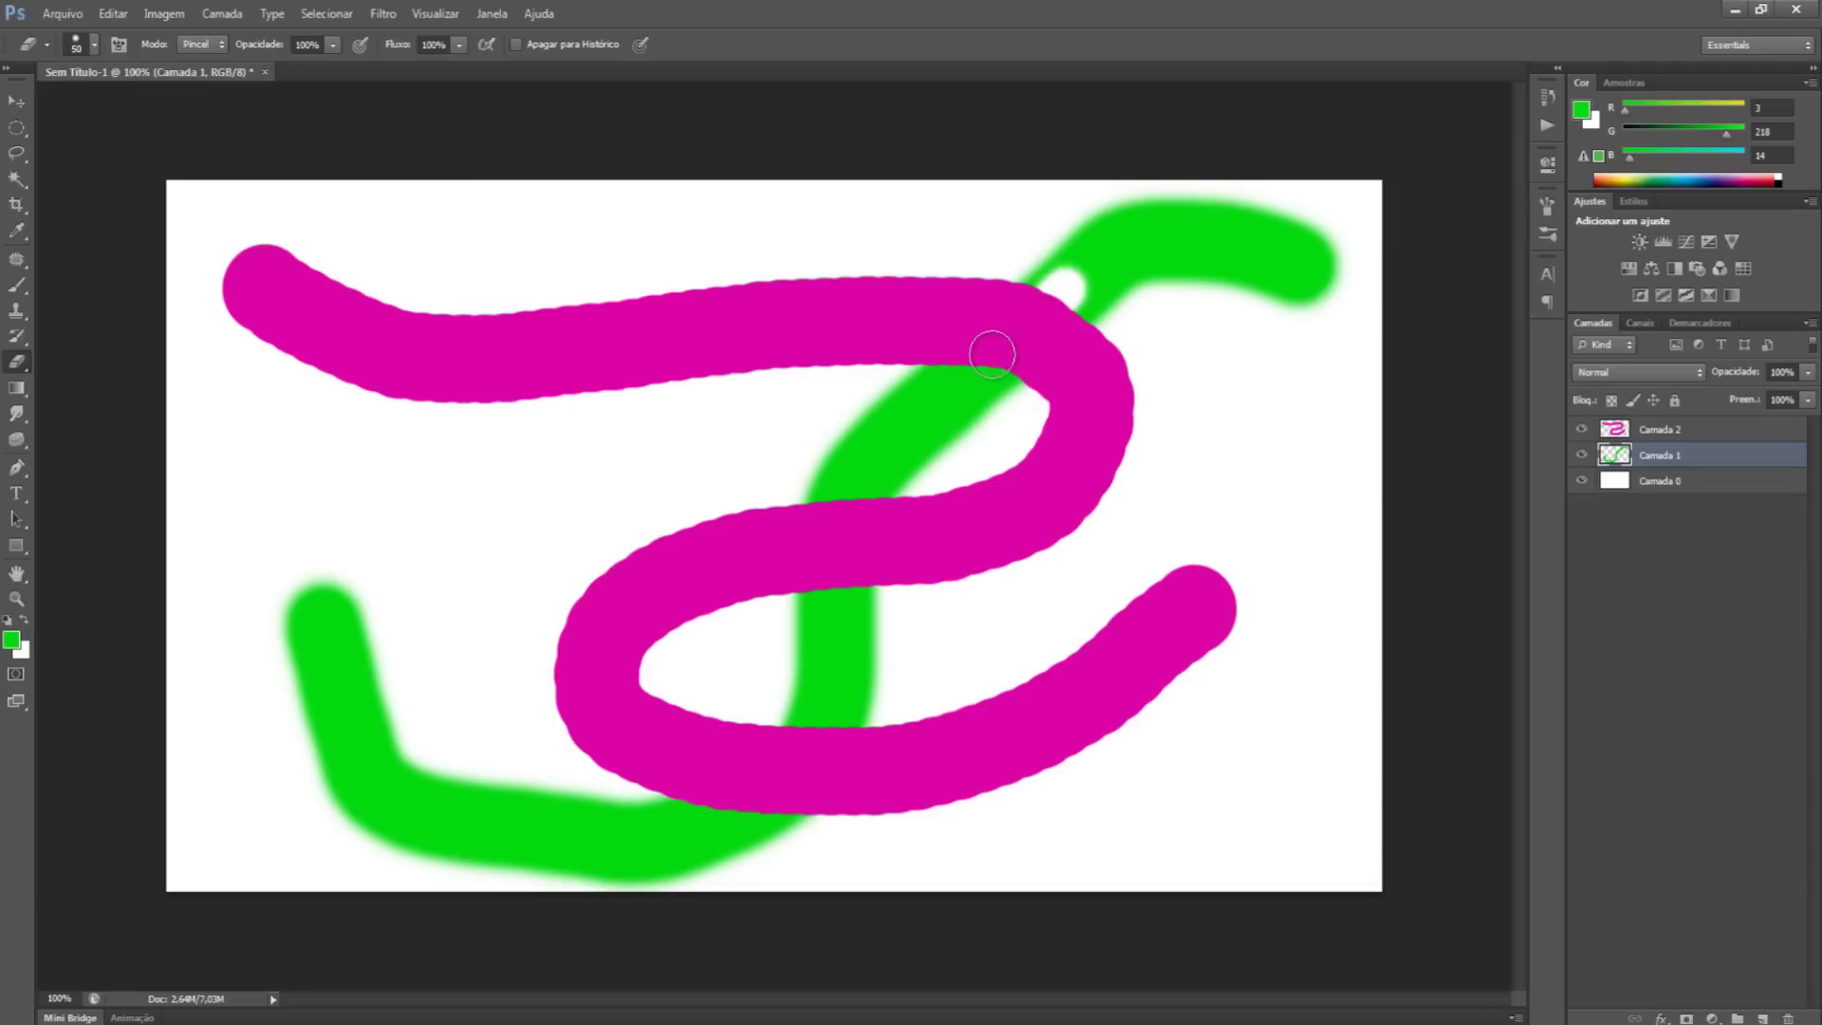
Step: Erase the magenta stroke on Camada 2 with the soft eraser where it covers the upper part of the green stroke
{"action": "left_click", "coordinate": [1618, 430]}
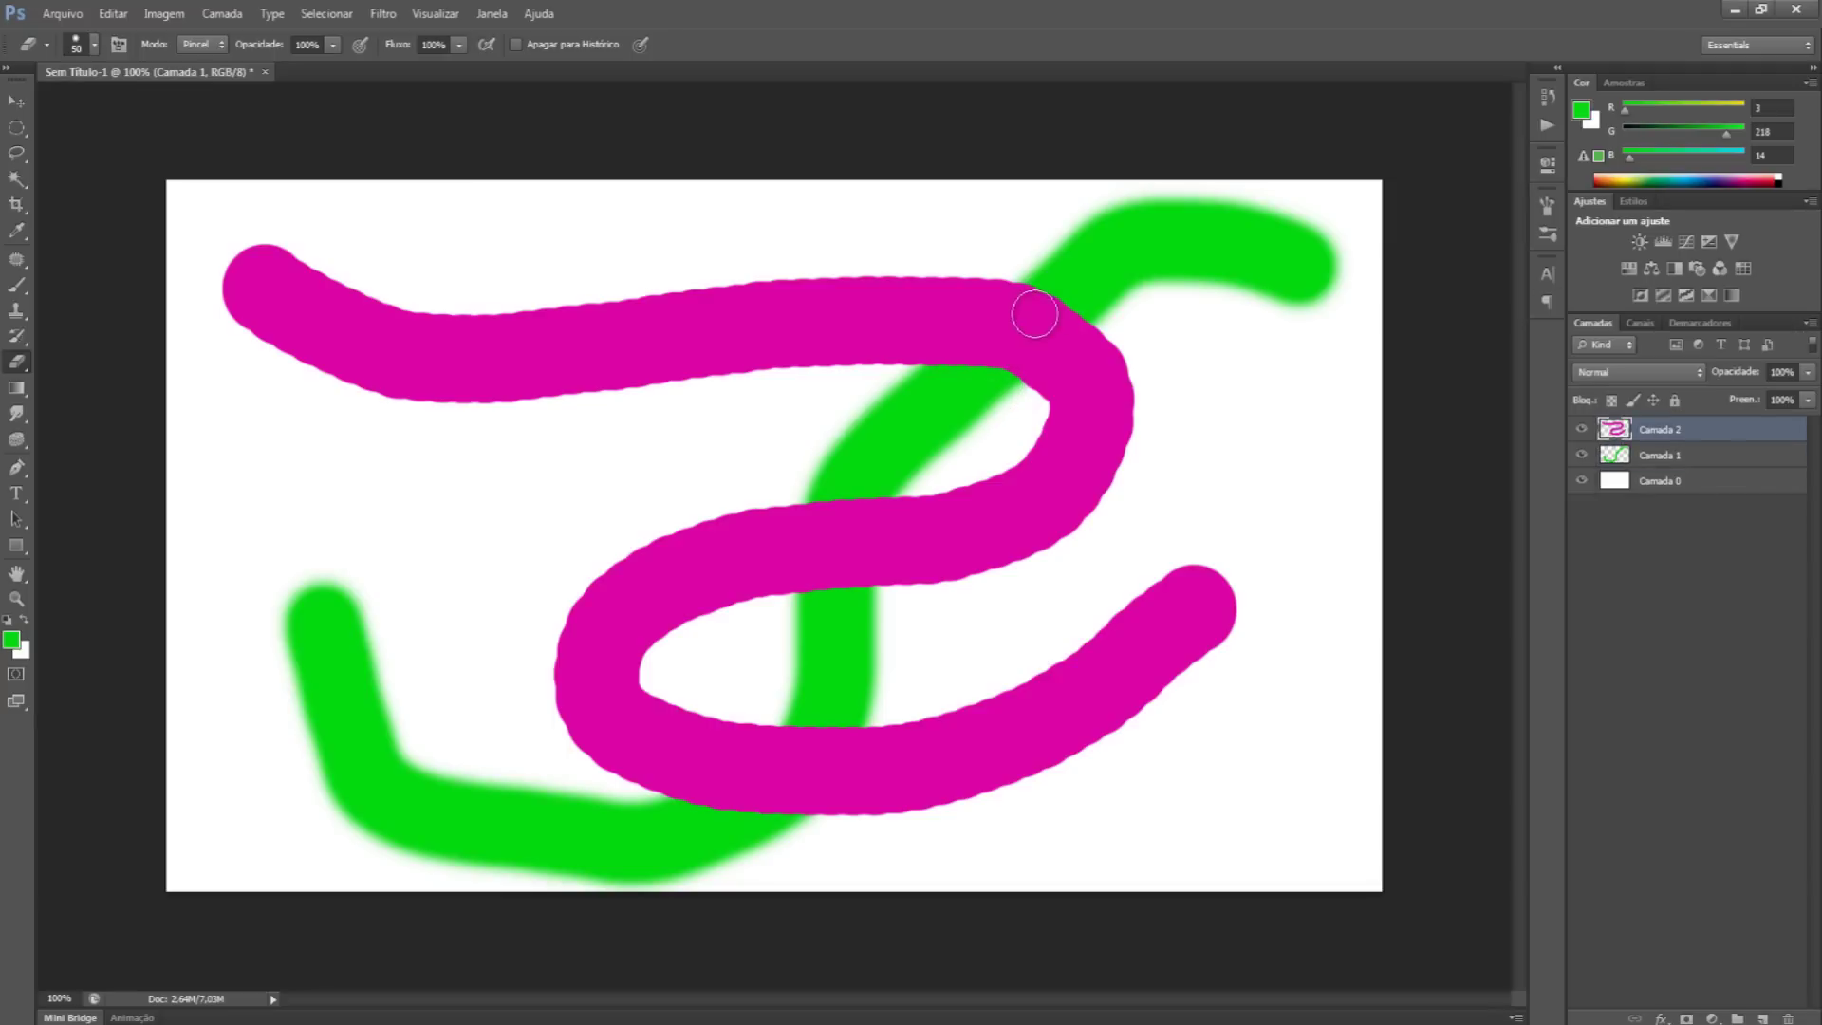
{"action": "mouse_move", "coordinate": [1015, 330]}
{"action": "left_mouse_down"}
{"action": "mouse_move", "coordinate": [963, 386]}
{"action": "mouse_move", "coordinate": [1063, 295]}
{"action": "mouse_move", "coordinate": [988, 393]}
{"action": "mouse_move", "coordinate": [1025, 348]}
{"action": "left_mouse_up"}
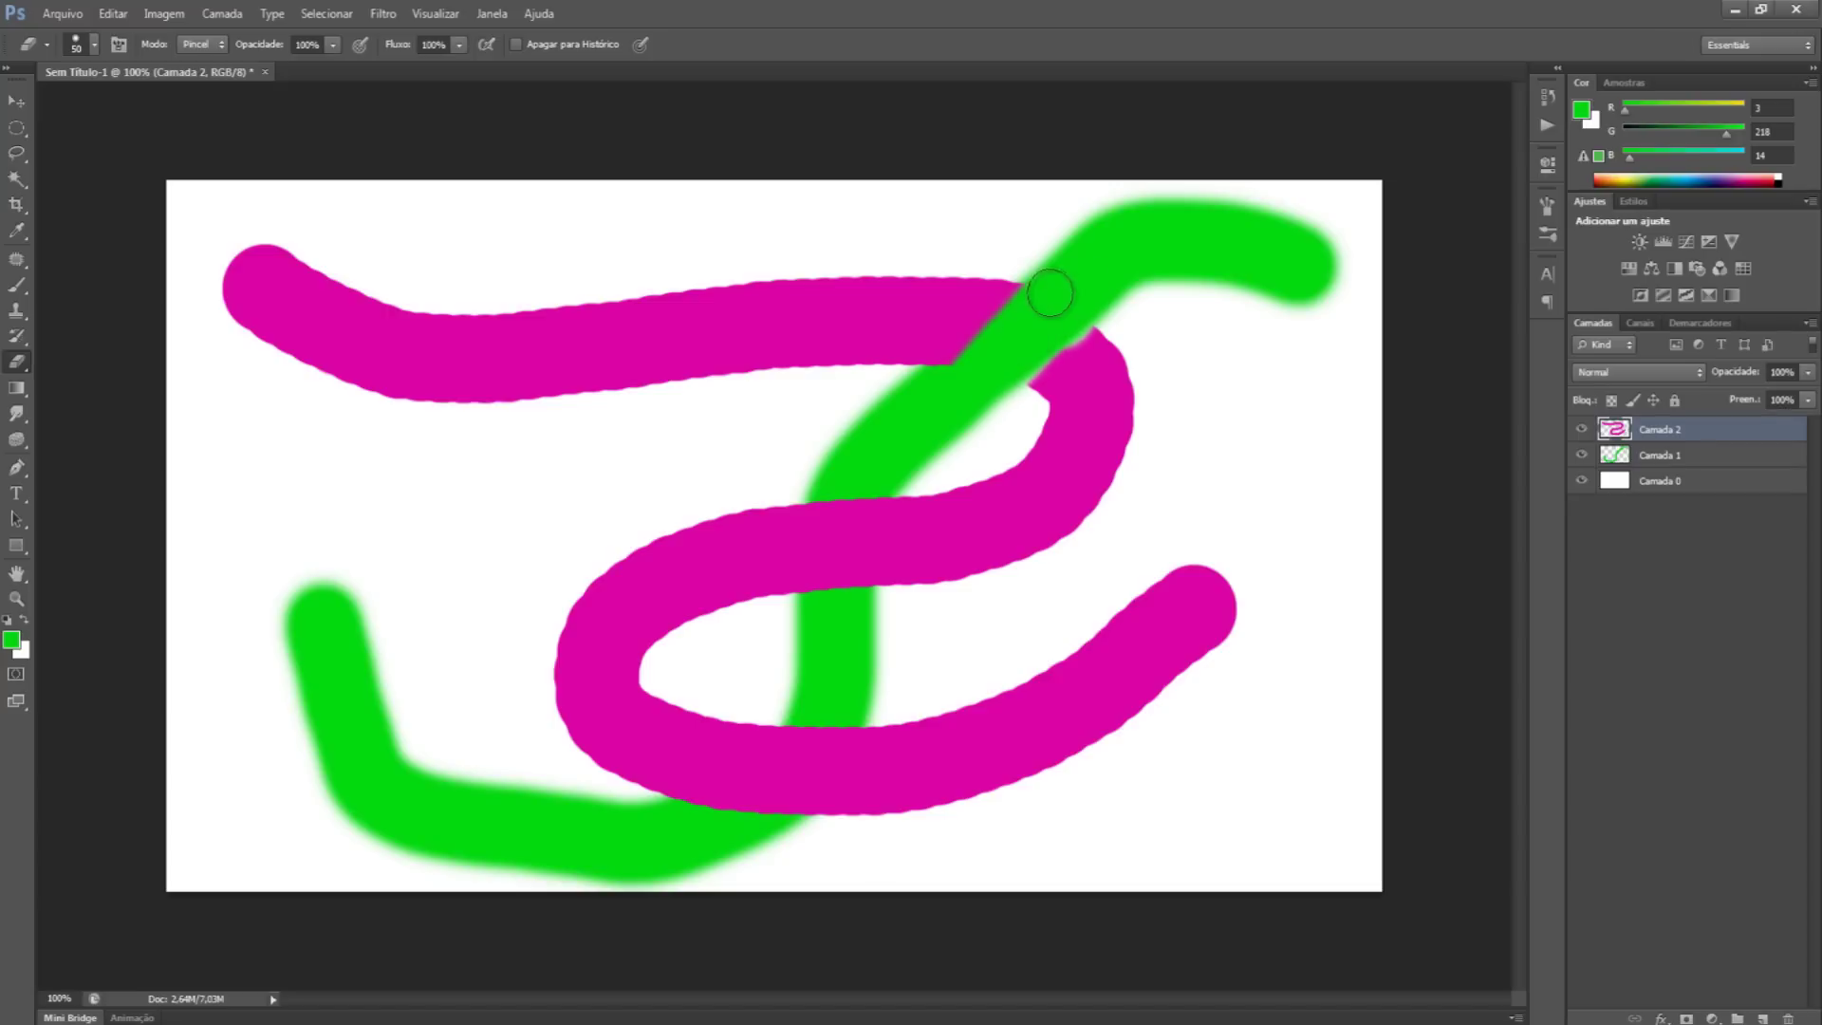
{"action": "mouse_move", "coordinate": [1025, 311]}
{"action": "left_mouse_down"}
{"action": "mouse_move", "coordinate": [952, 384]}
{"action": "mouse_move", "coordinate": [1022, 305]}
{"action": "mouse_move", "coordinate": [987, 345]}
{"action": "left_mouse_up"}
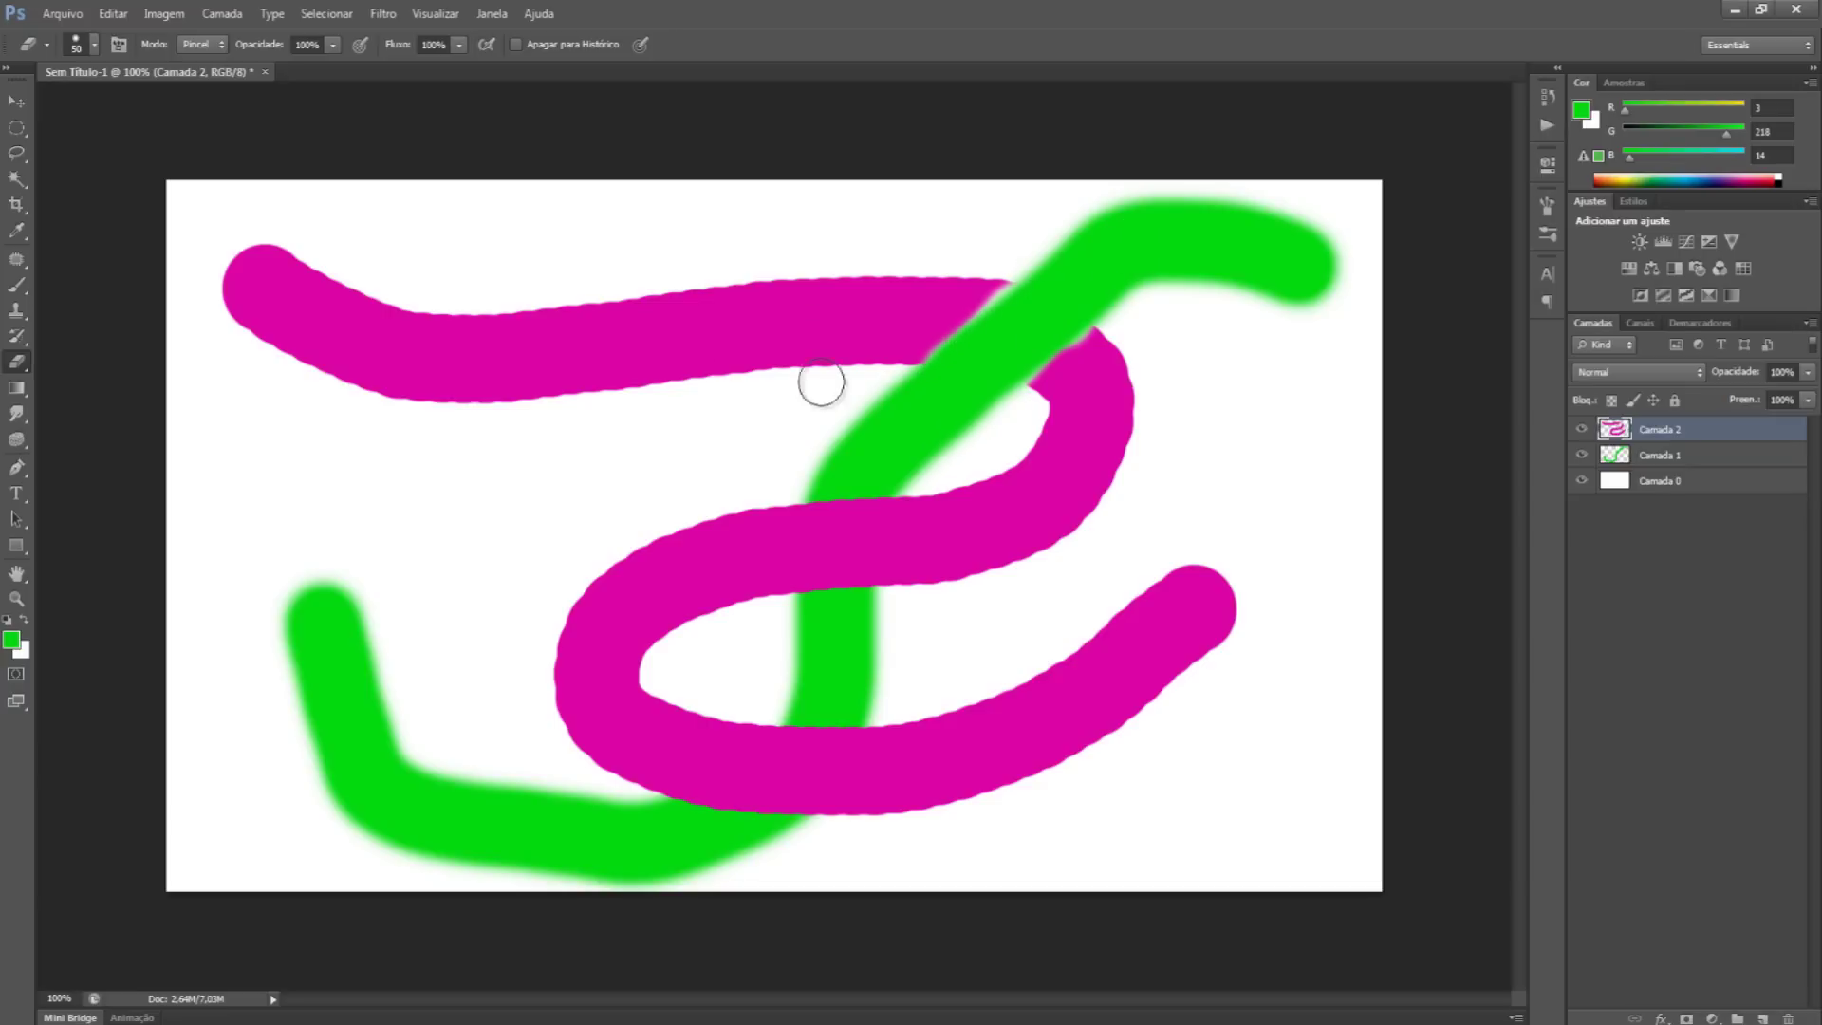
Step: Erase further portions of the magenta stroke on Camada 2, working from its upper band down through the lower curve
{"action": "left_click", "coordinate": [546, 385]}
{"action": "left_click_drag", "start_coordinate": [659, 308], "coordinate": [733, 370]}
{"action": "mouse_move", "coordinate": [827, 419]}
{"action": "left_mouse_down"}
{"action": "mouse_move", "coordinate": [826, 252]}
{"action": "mouse_move", "coordinate": [724, 293]}
{"action": "left_mouse_up"}
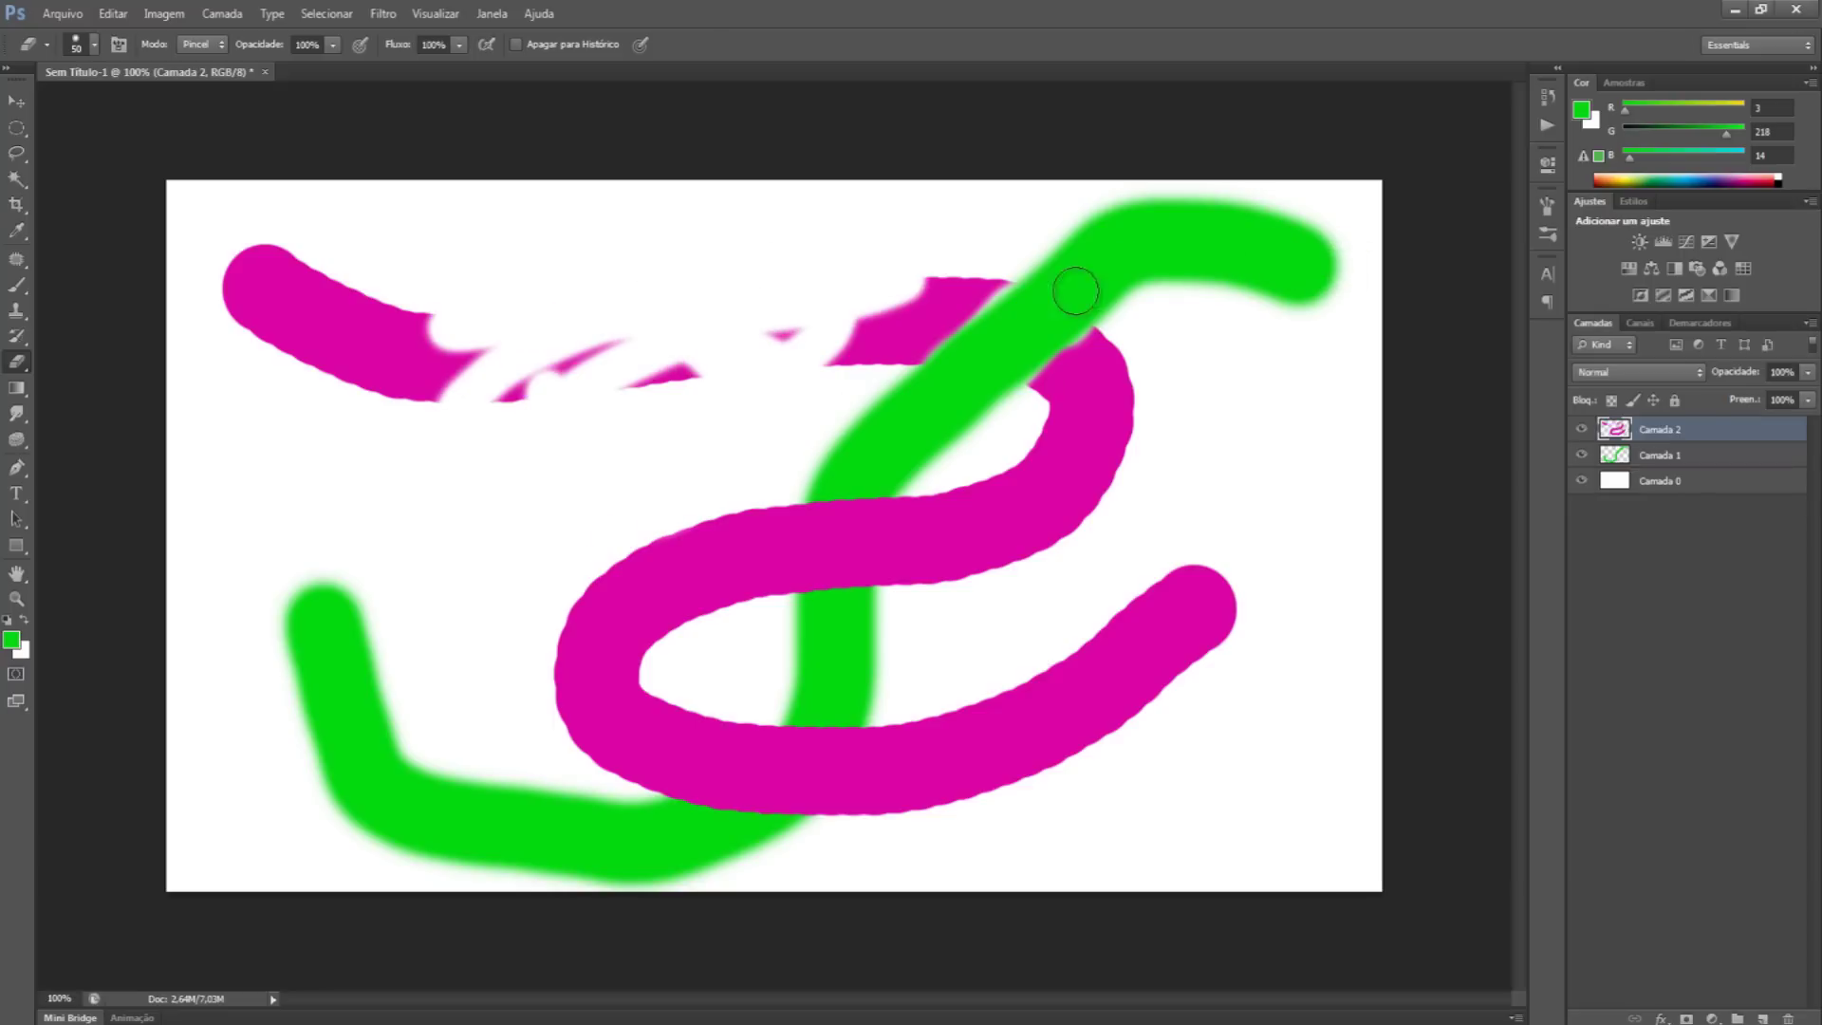
{"action": "mouse_move", "coordinate": [1114, 475]}
{"action": "left_mouse_down"}
{"action": "mouse_move", "coordinate": [1069, 521]}
{"action": "mouse_move", "coordinate": [877, 523]}
{"action": "mouse_move", "coordinate": [663, 591]}
{"action": "mouse_move", "coordinate": [638, 661]}
{"action": "mouse_move", "coordinate": [826, 721]}
{"action": "left_mouse_up"}
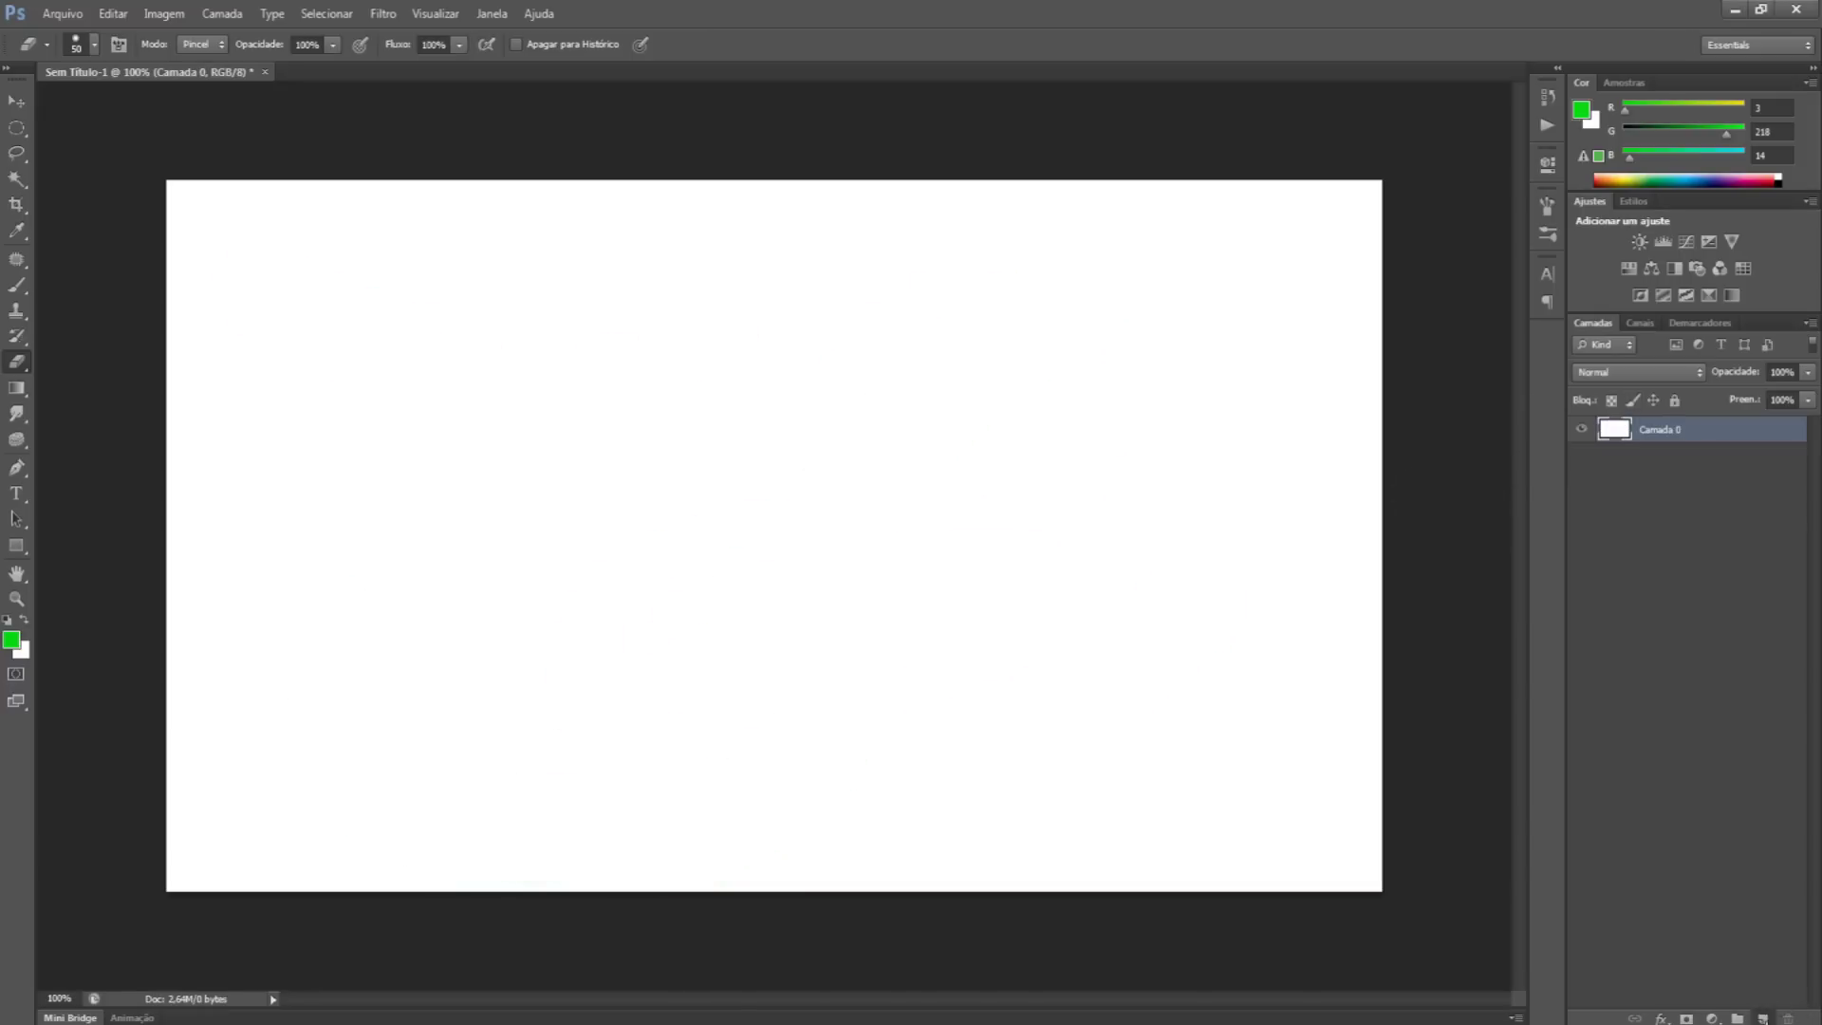
Step: Add a new layer above Camada 0 and fill it with the green foreground colour using the Paint Bucket
{"action": "left_click", "coordinate": [1762, 1018]}
{"action": "left_click_drag", "start_coordinate": [18, 377], "coordinate": [108, 406]}
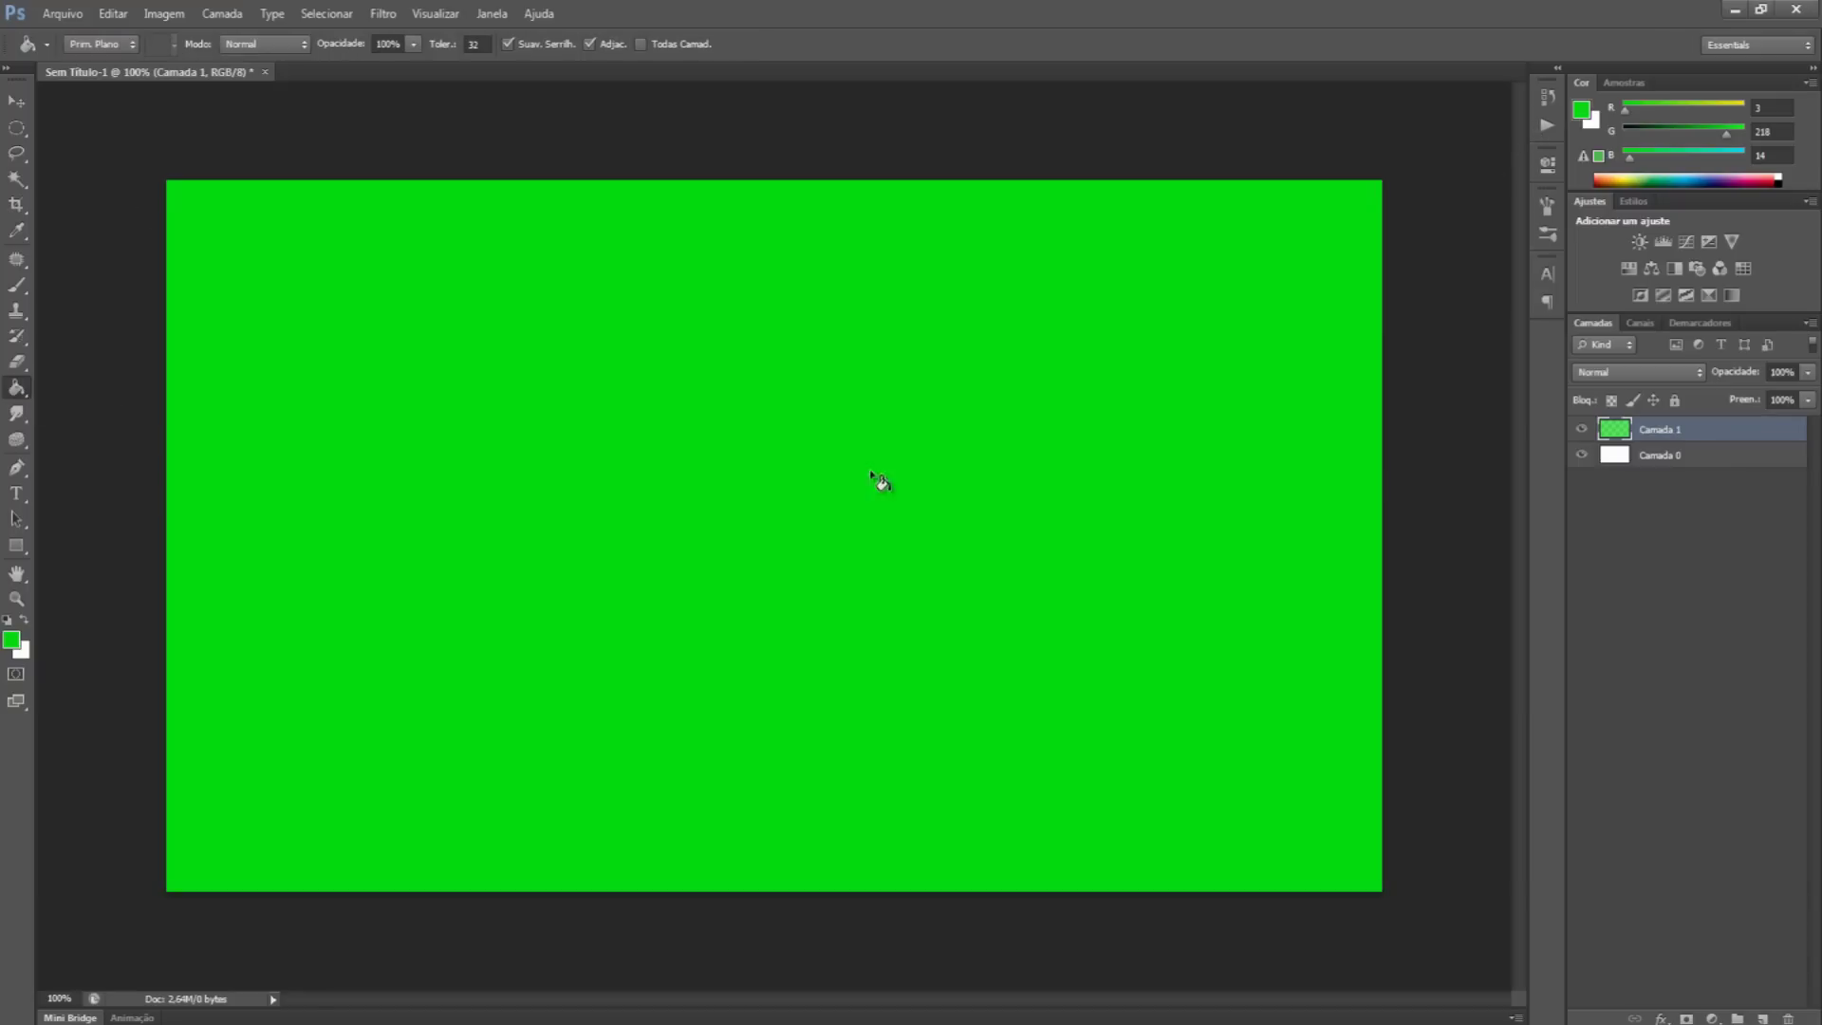
{"action": "left_click", "coordinate": [874, 482]}
Step: Switch the visibility of the green Camada 1 off and on several times to compare it with the white layer beneath
{"action": "left_click", "coordinate": [1581, 429]}
{"action": "left_click", "coordinate": [1584, 431]}
{"action": "left_click", "coordinate": [1583, 431]}
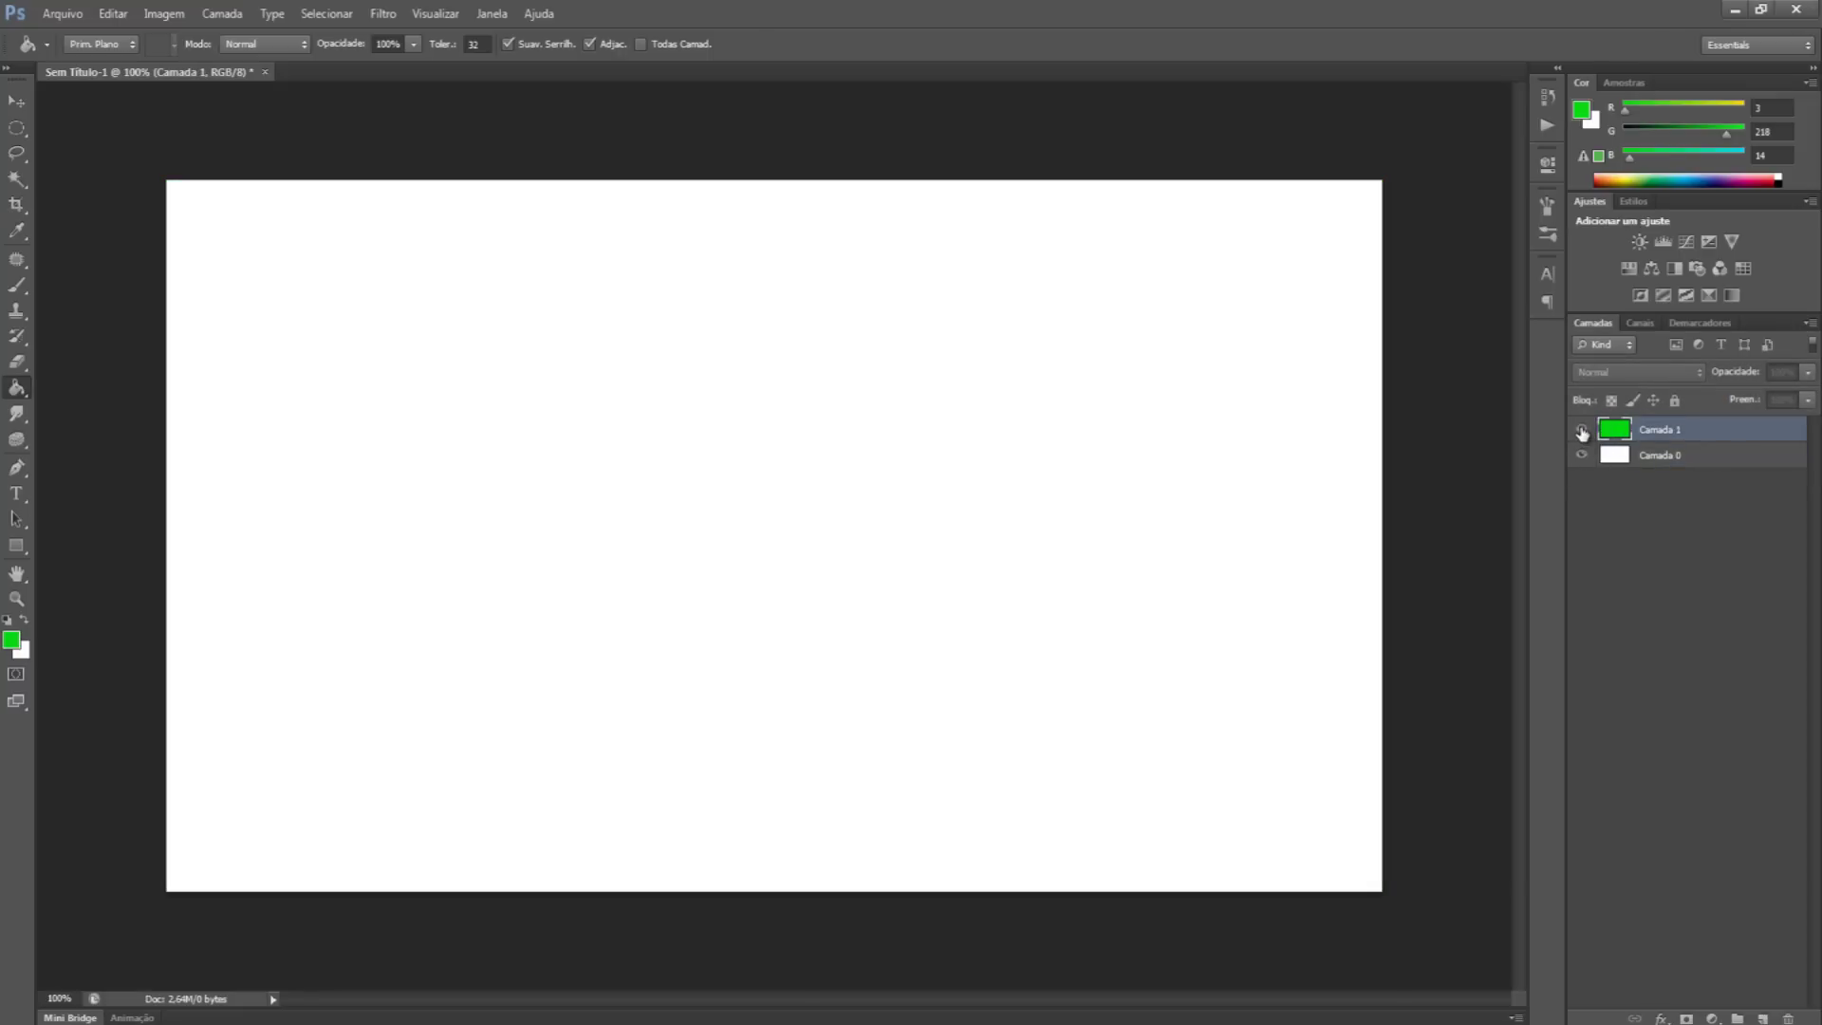
{"action": "left_click", "coordinate": [1582, 432]}
{"action": "left_click", "coordinate": [1585, 432]}
{"action": "left_click", "coordinate": [1579, 433]}
Step: Erase a curved stroke through the green layer with the 50 px eraser and undo it
{"action": "left_click", "coordinate": [15, 361]}
{"action": "mouse_move", "coordinate": [301, 384]}
{"action": "left_mouse_down"}
{"action": "mouse_move", "coordinate": [856, 424]}
{"action": "mouse_move", "coordinate": [1010, 506]}
{"action": "mouse_move", "coordinate": [731, 552]}
{"action": "left_mouse_up"}
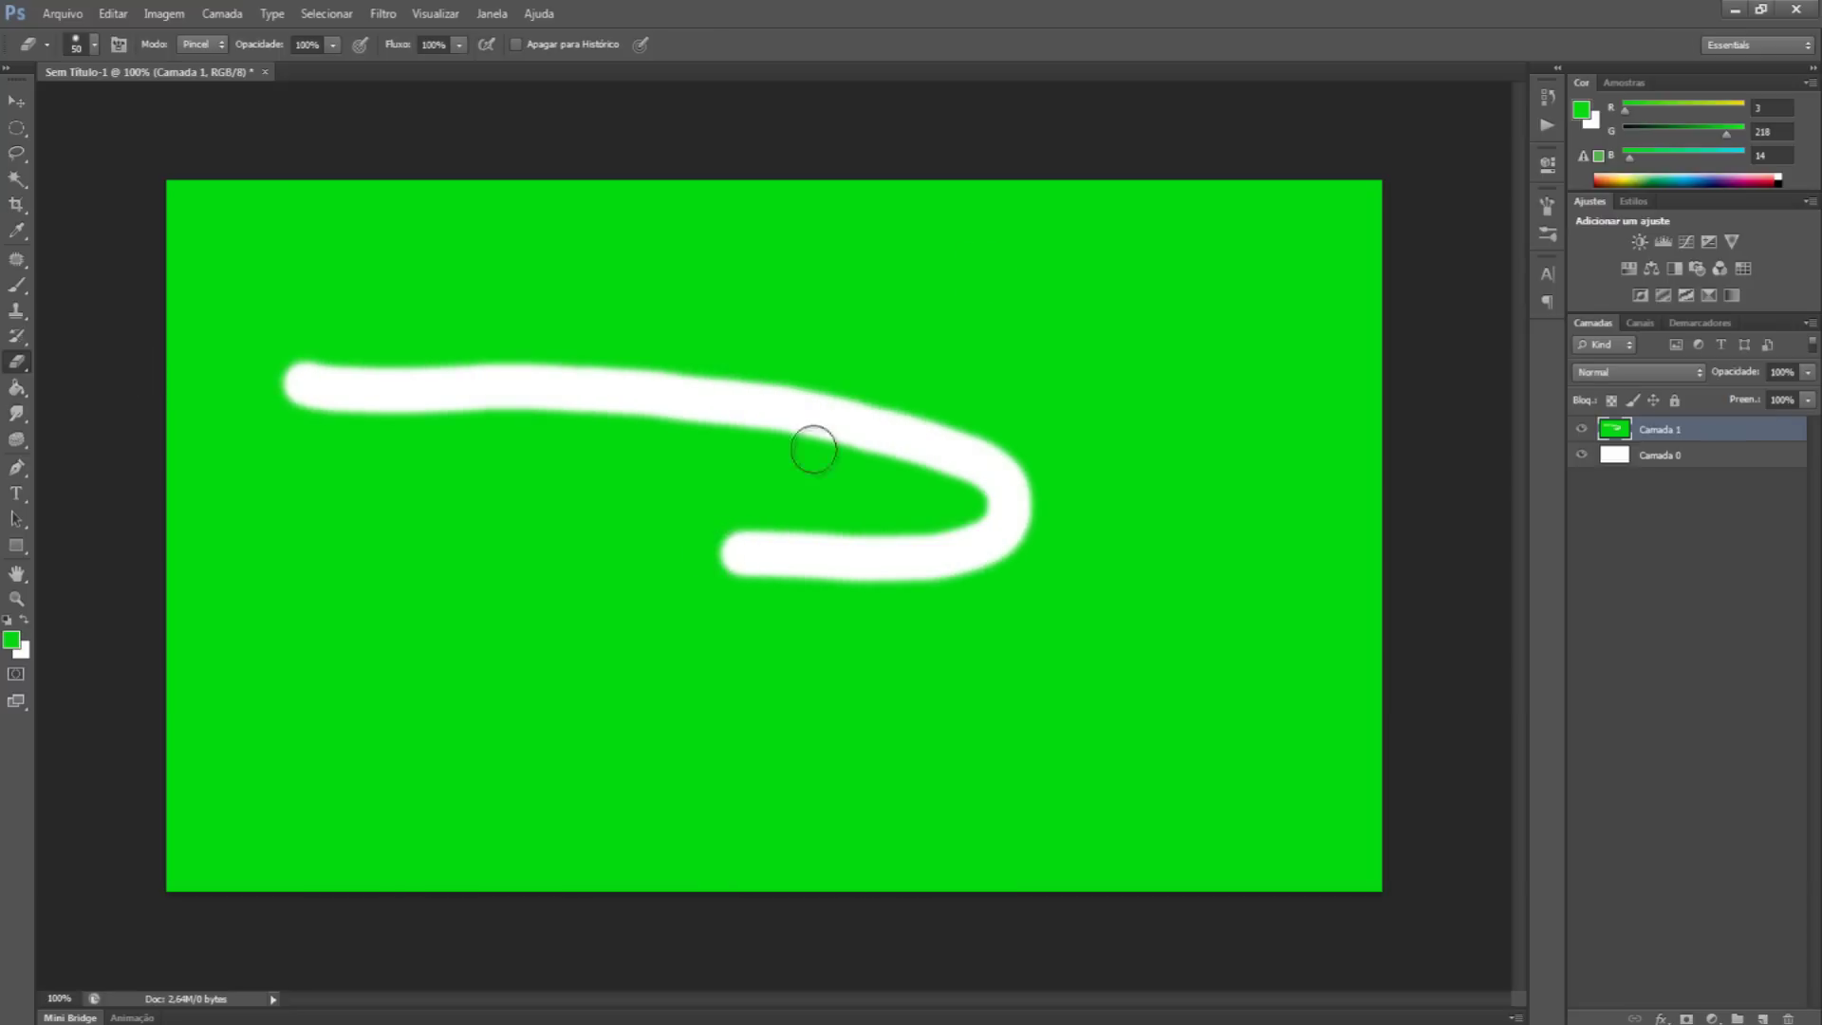
{"action": "key", "text": "ctrl+z"}
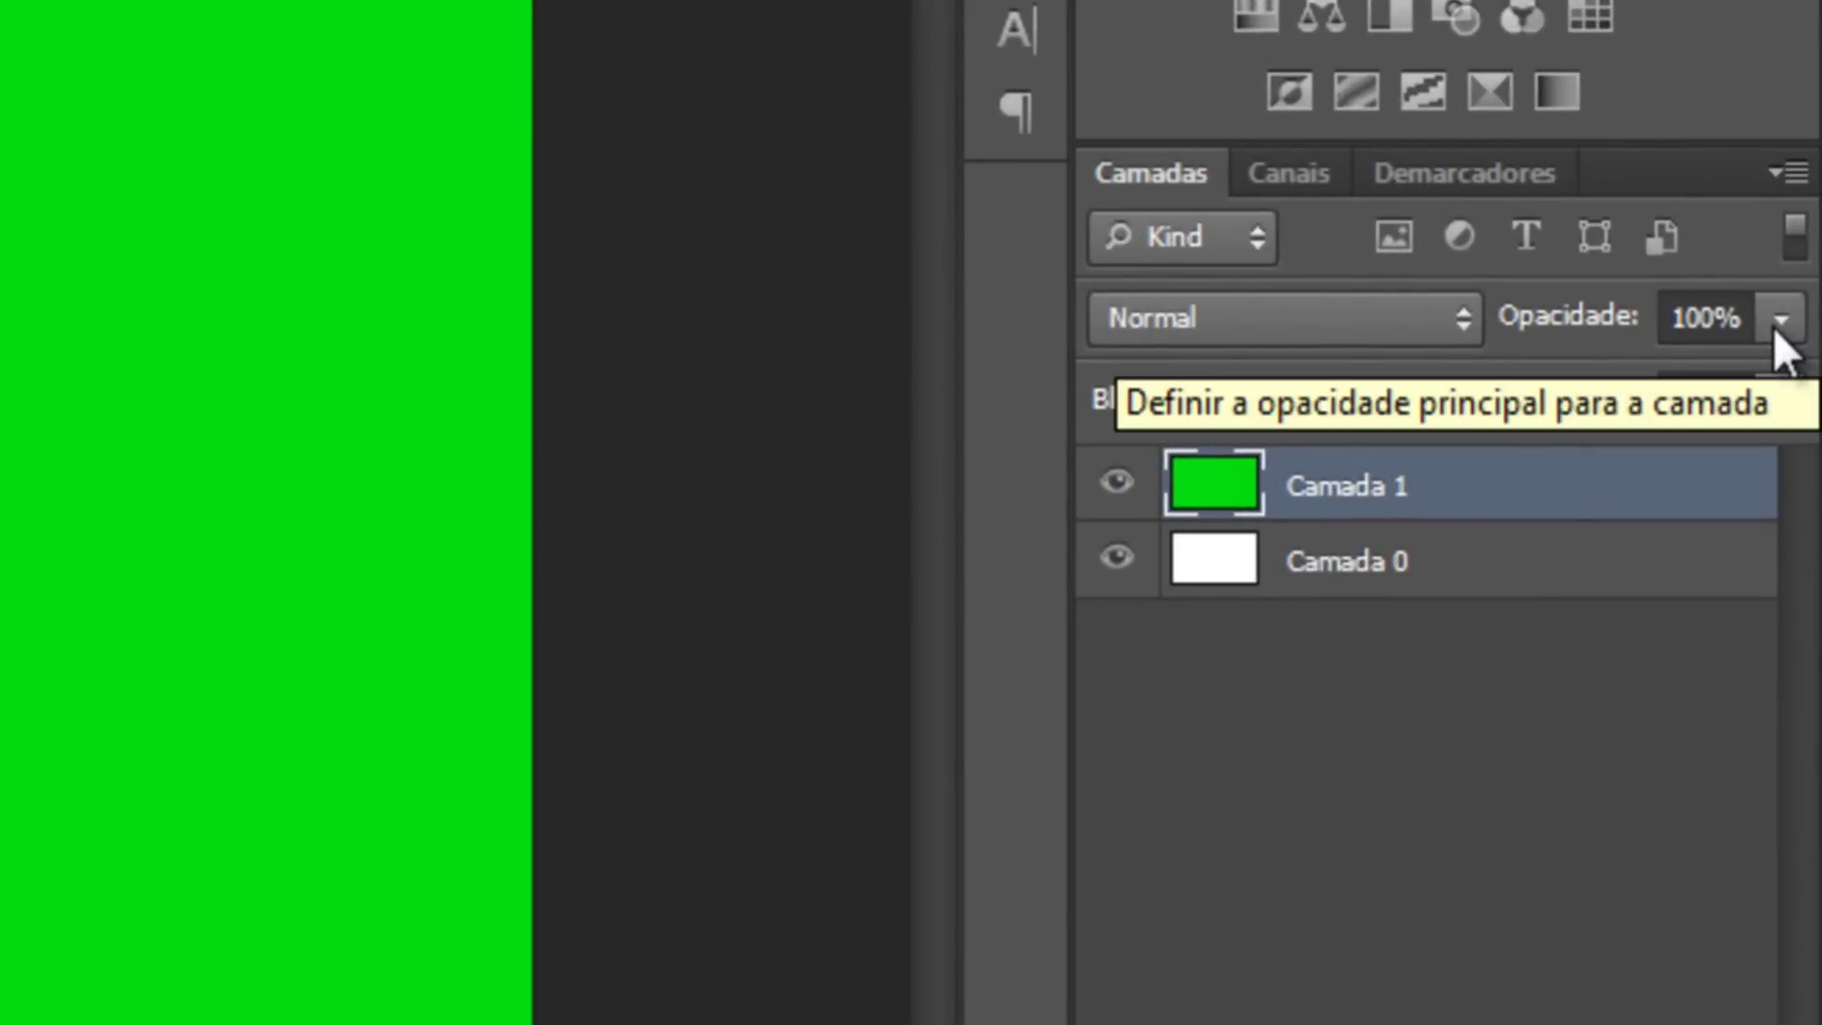
Step: Lower the green Camada 1's opacity to 56%, hiding and reshowing Camada 0 to check the transparency
{"action": "left_click", "coordinate": [1773, 326]}
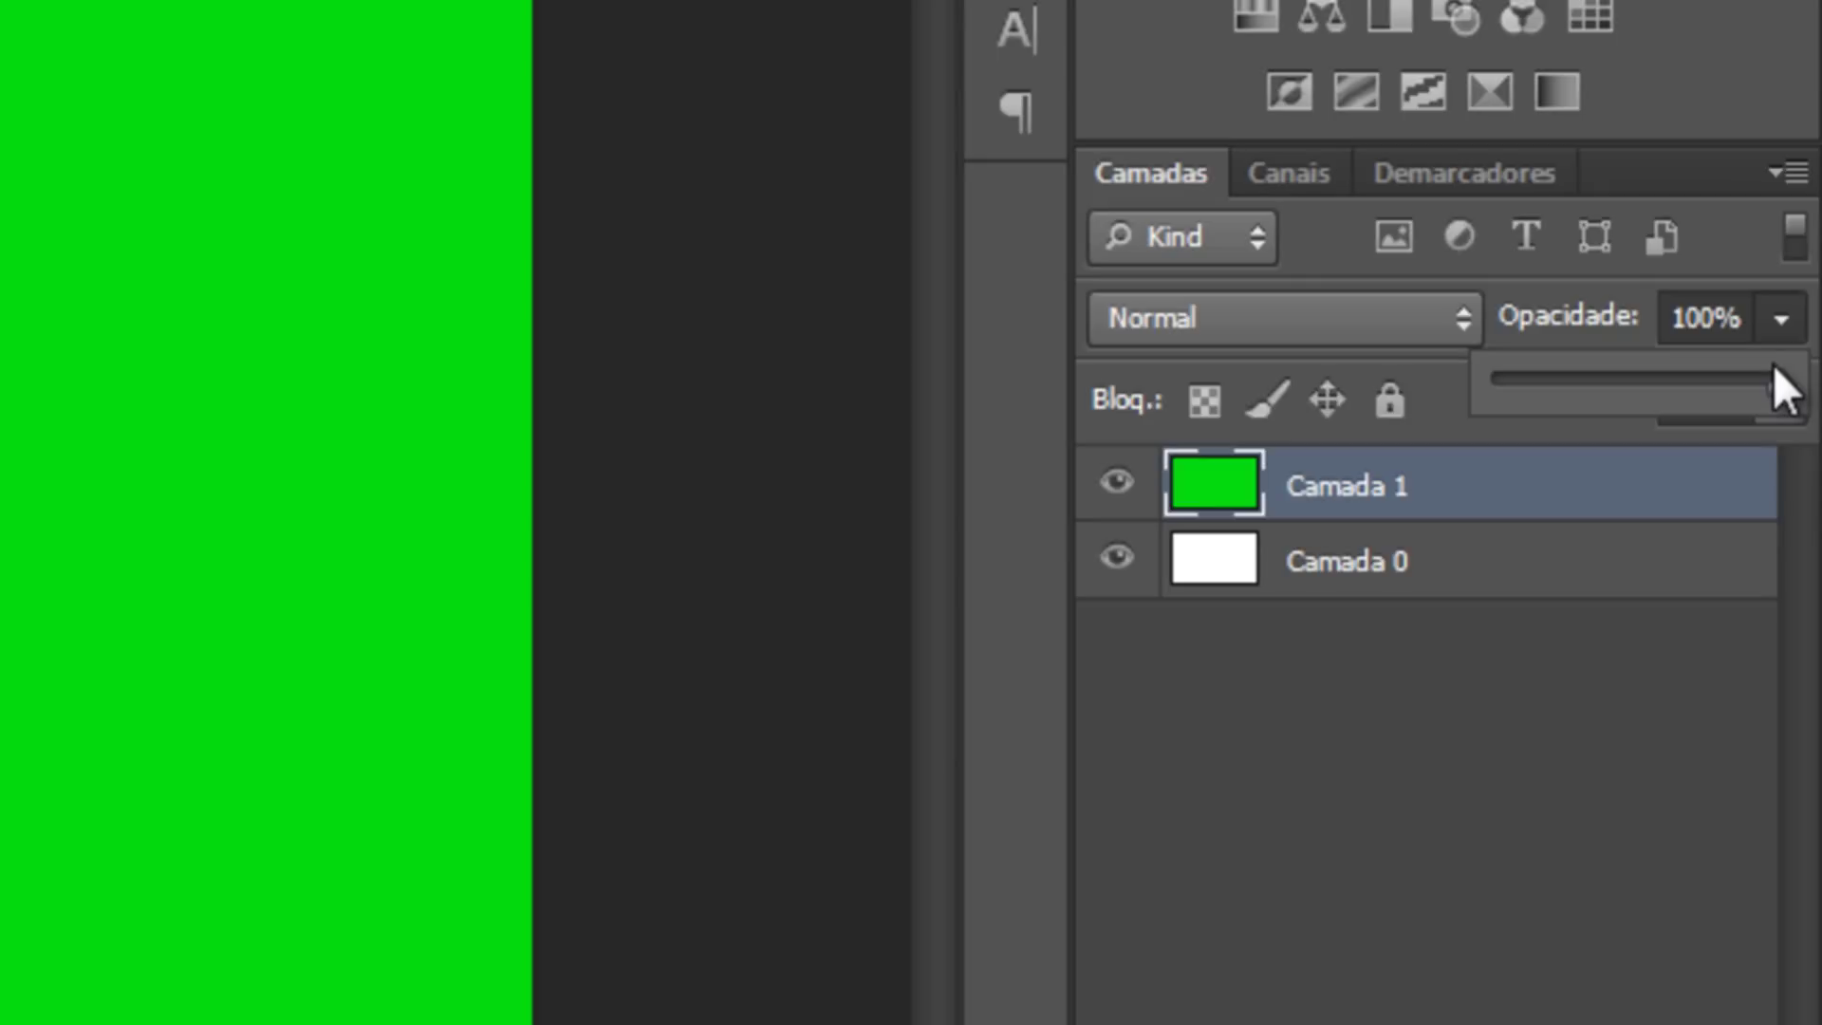
{"action": "left_click_drag", "start_coordinate": [1783, 384], "coordinate": [1651, 391]}
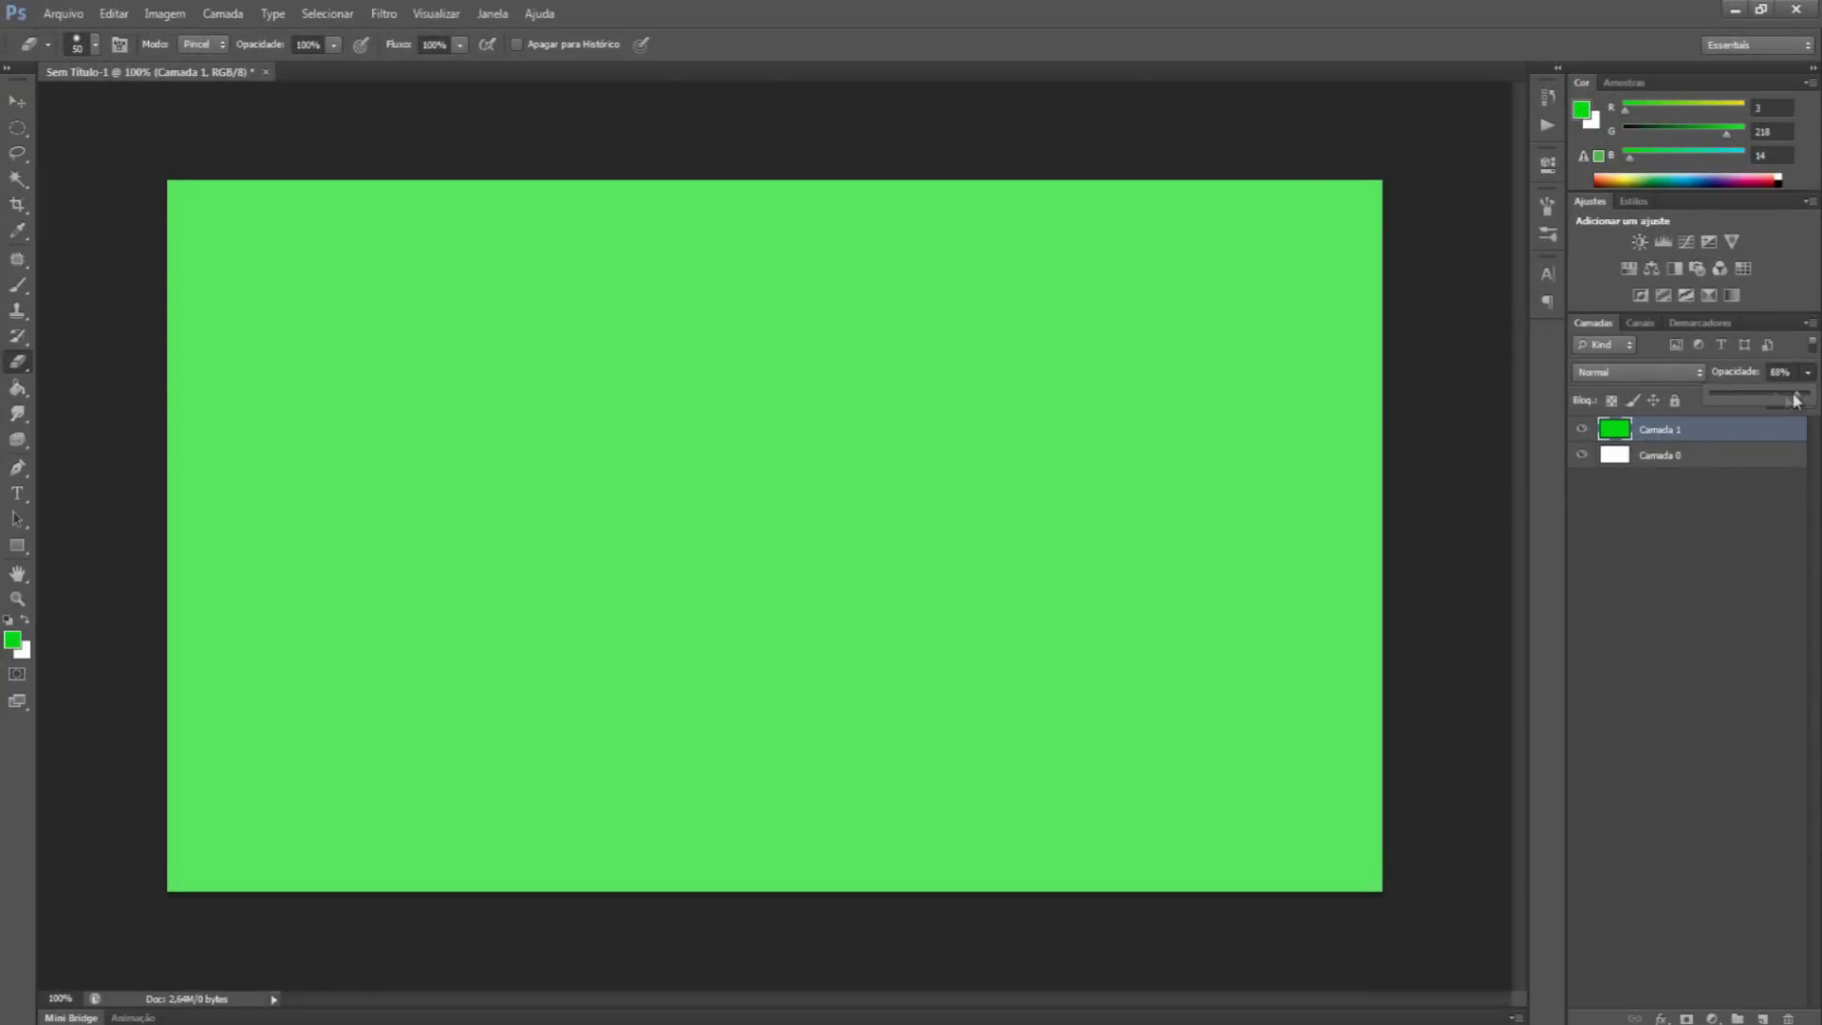
{"action": "mouse_move", "coordinate": [1775, 395]}
{"action": "left_mouse_down"}
{"action": "mouse_move", "coordinate": [1800, 398]}
{"action": "mouse_move", "coordinate": [1720, 405]}
{"action": "mouse_move", "coordinate": [1768, 396]}
{"action": "left_mouse_up"}
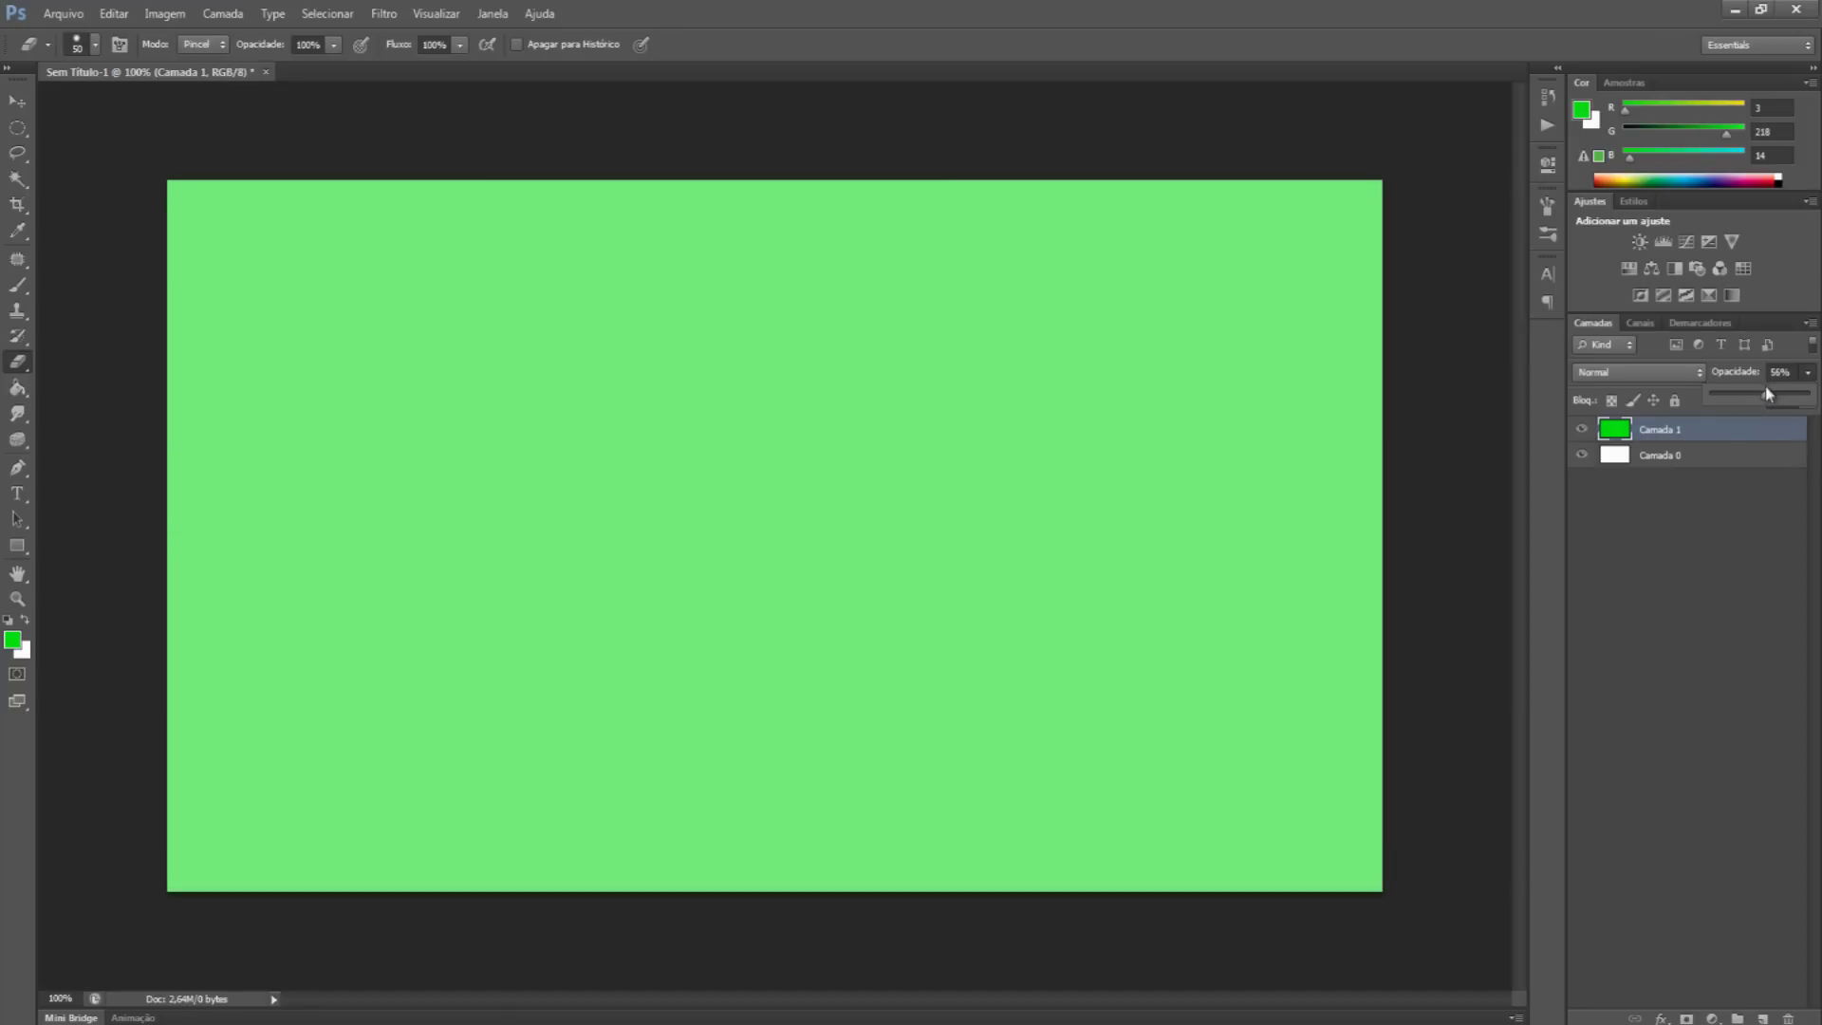
{"action": "left_click", "coordinate": [1581, 455]}
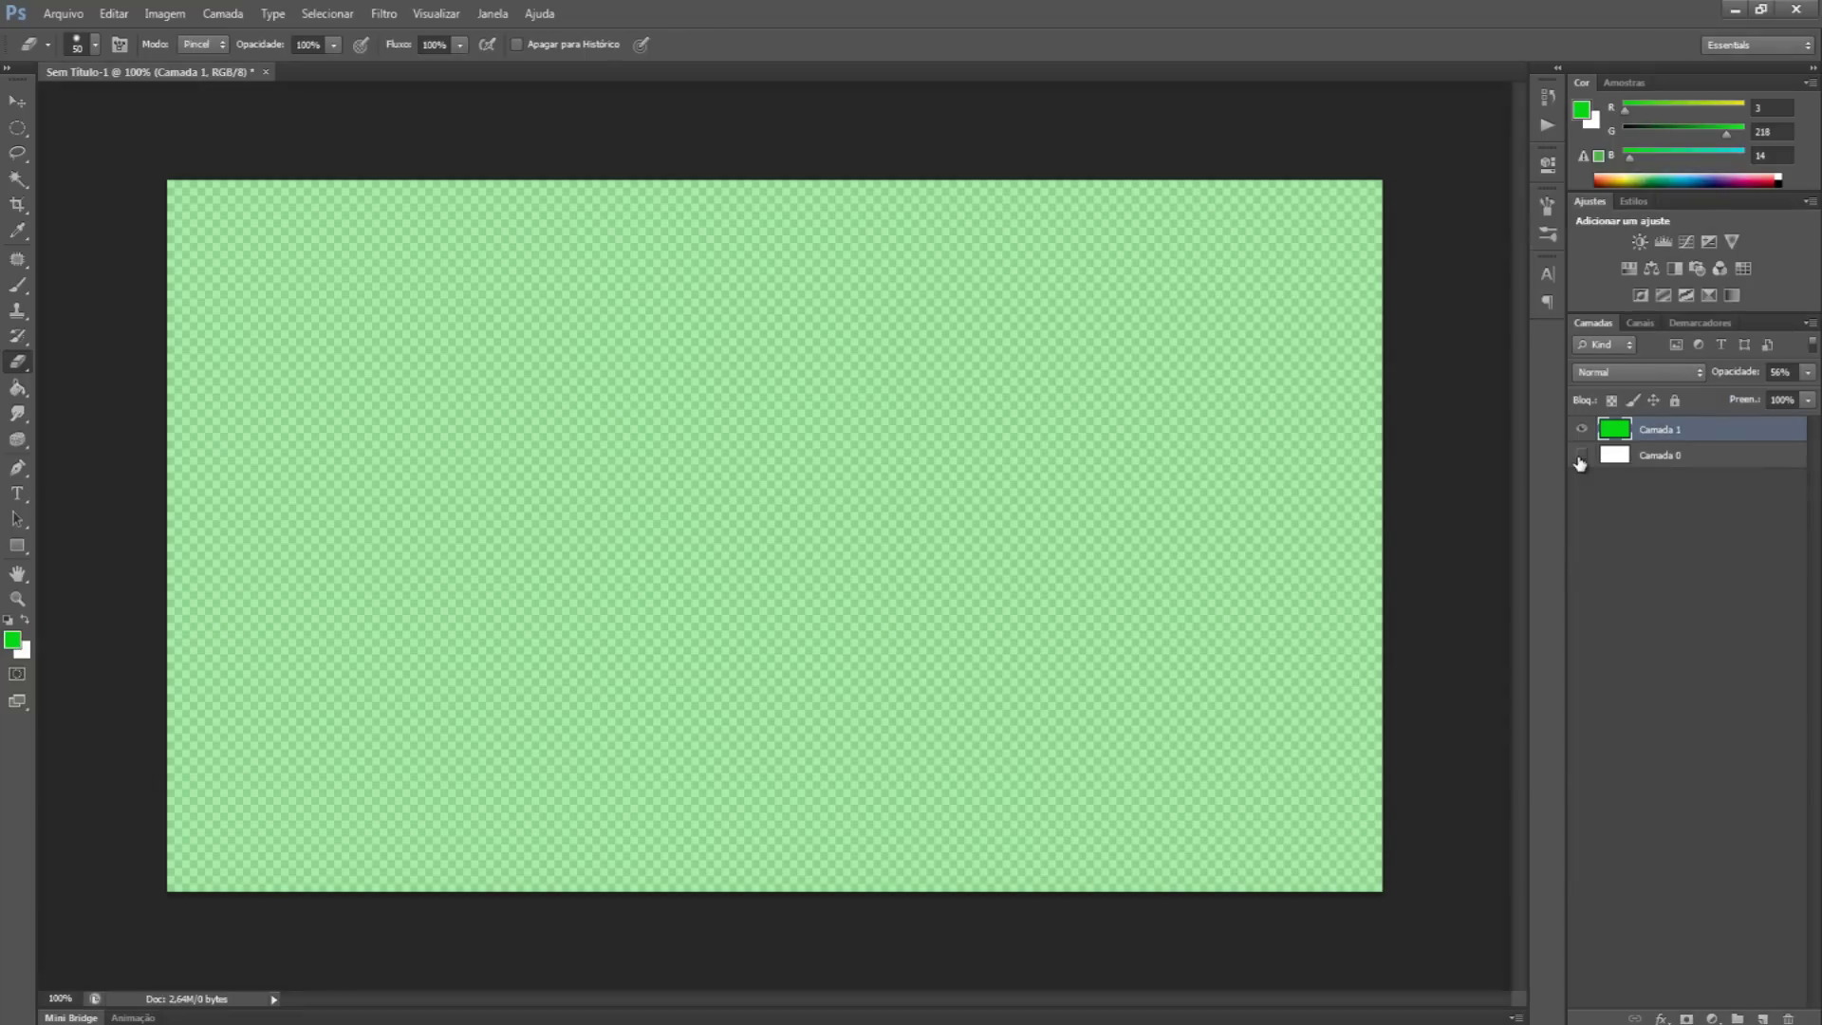
{"action": "left_click", "coordinate": [1581, 455]}
Step: Restore the green Camada 1 to 100% opacity and delete that layer
{"action": "left_click", "coordinate": [1807, 372]}
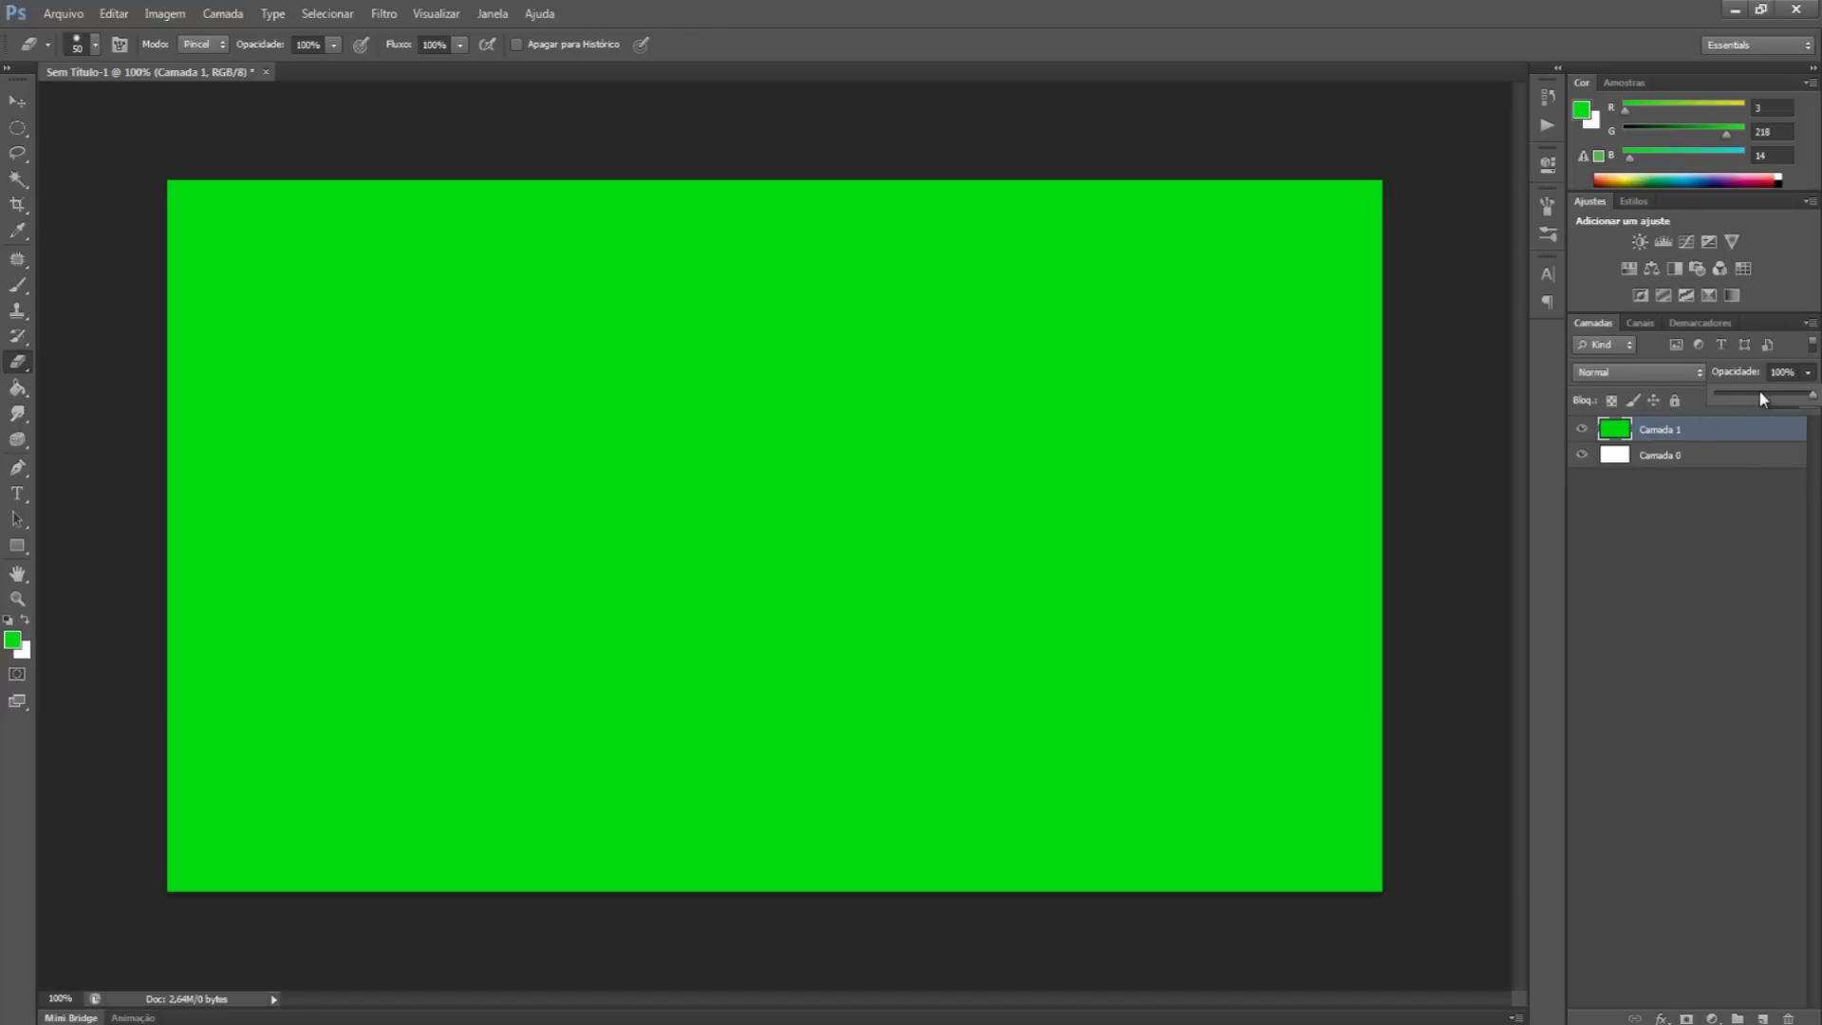
{"action": "left_click_drag", "start_coordinate": [1758, 389], "coordinate": [1809, 397]}
{"action": "left_click", "coordinate": [1690, 466]}
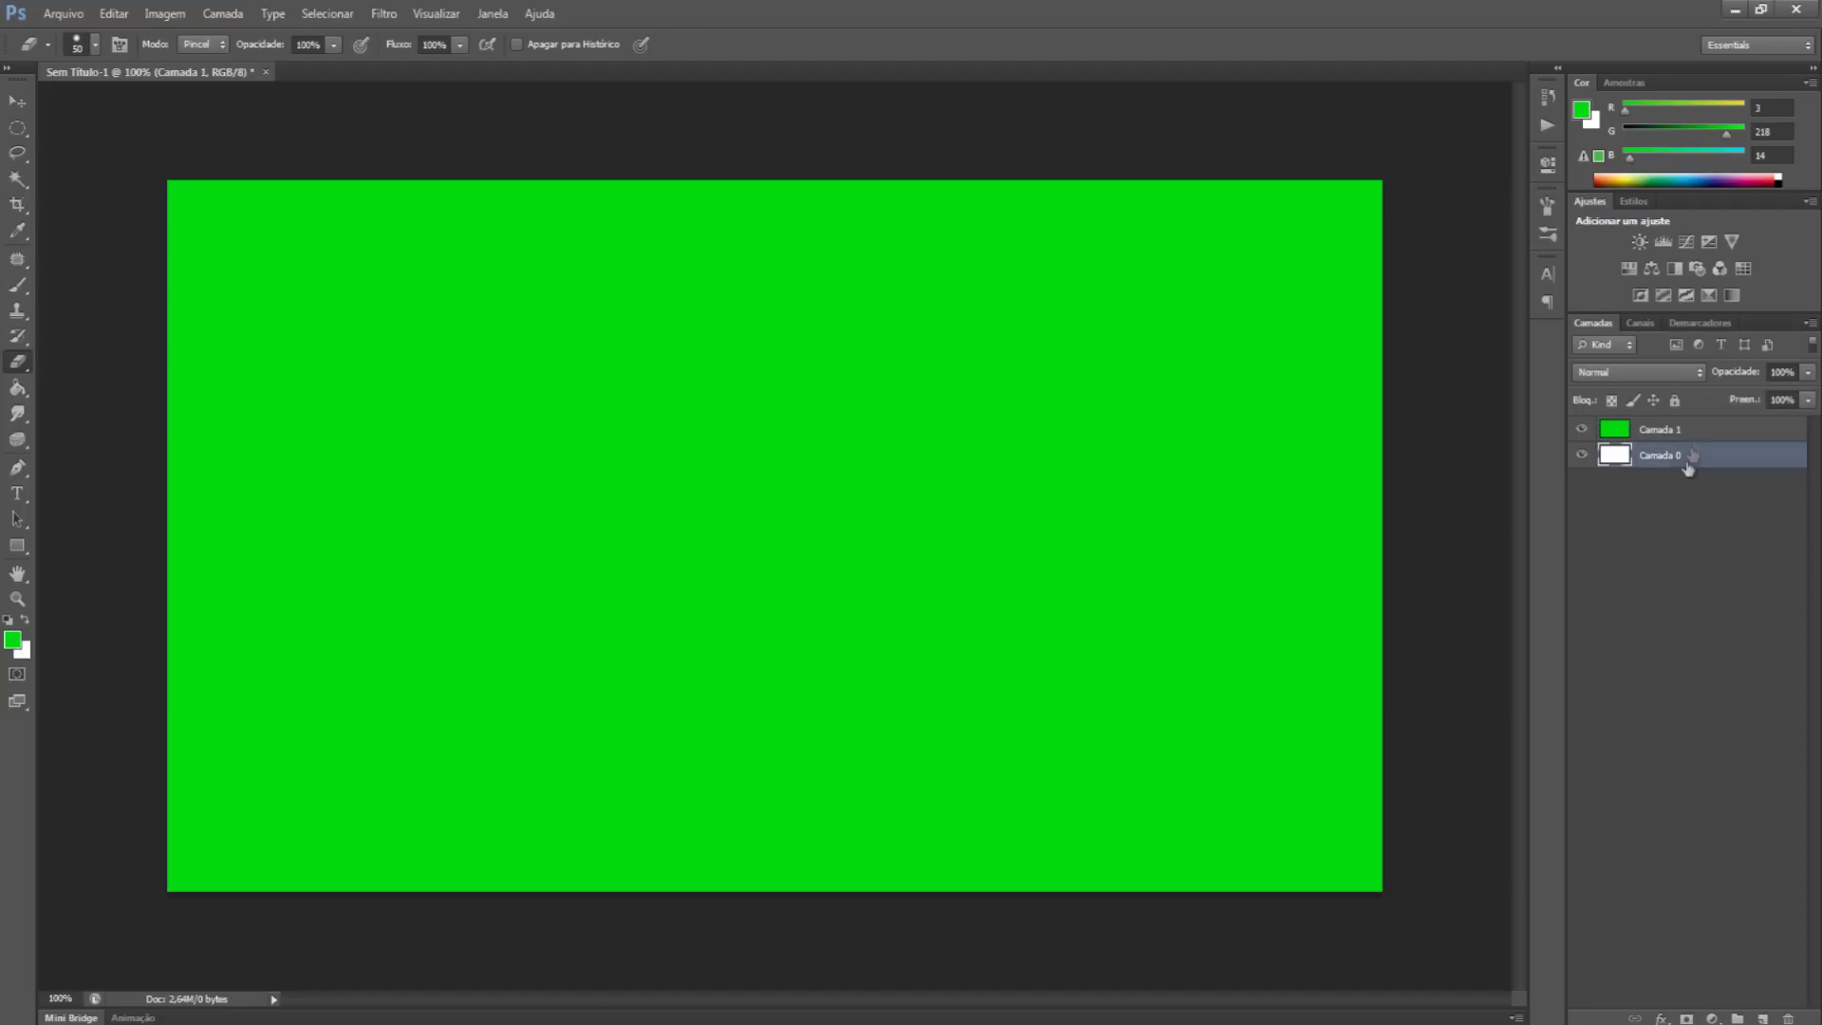
{"action": "left_click", "coordinate": [1693, 435]}
{"action": "key", "text": "Delete"}
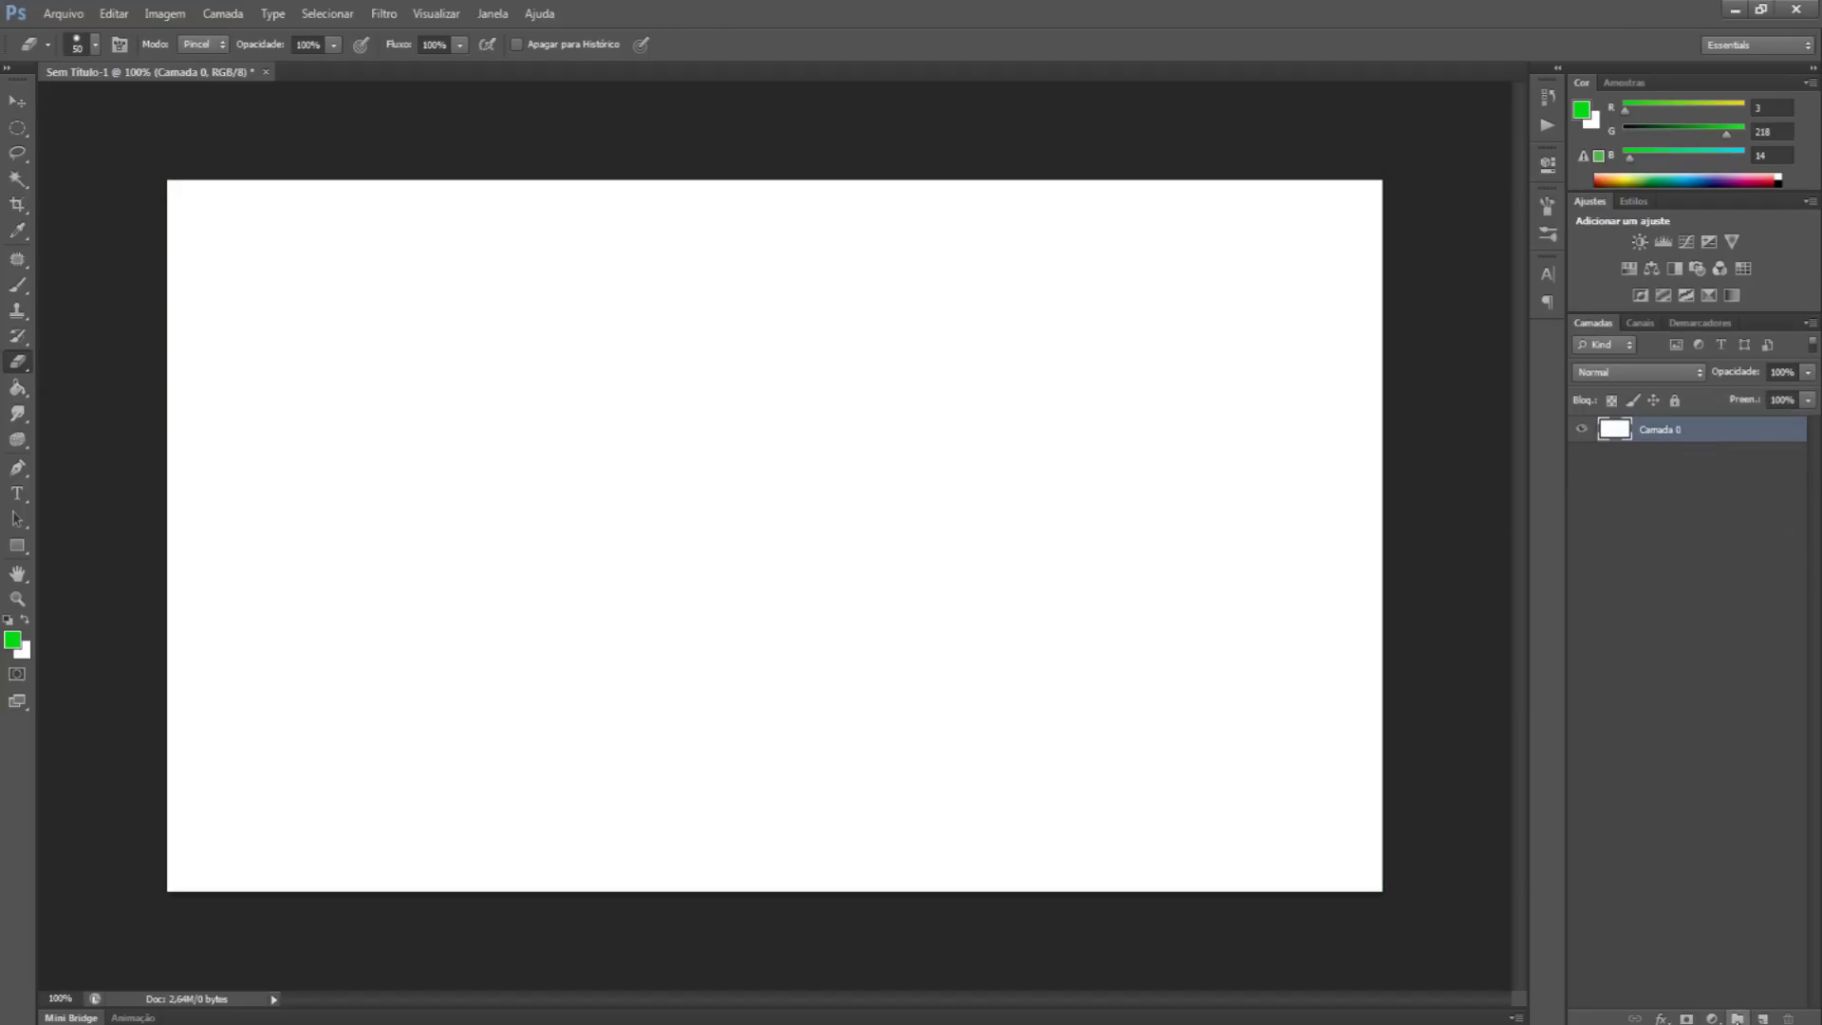
Step: Add a new layer above Camada 0 and paint a large green X across the canvas with the 90 px brush
{"action": "left_click", "coordinate": [1763, 1019]}
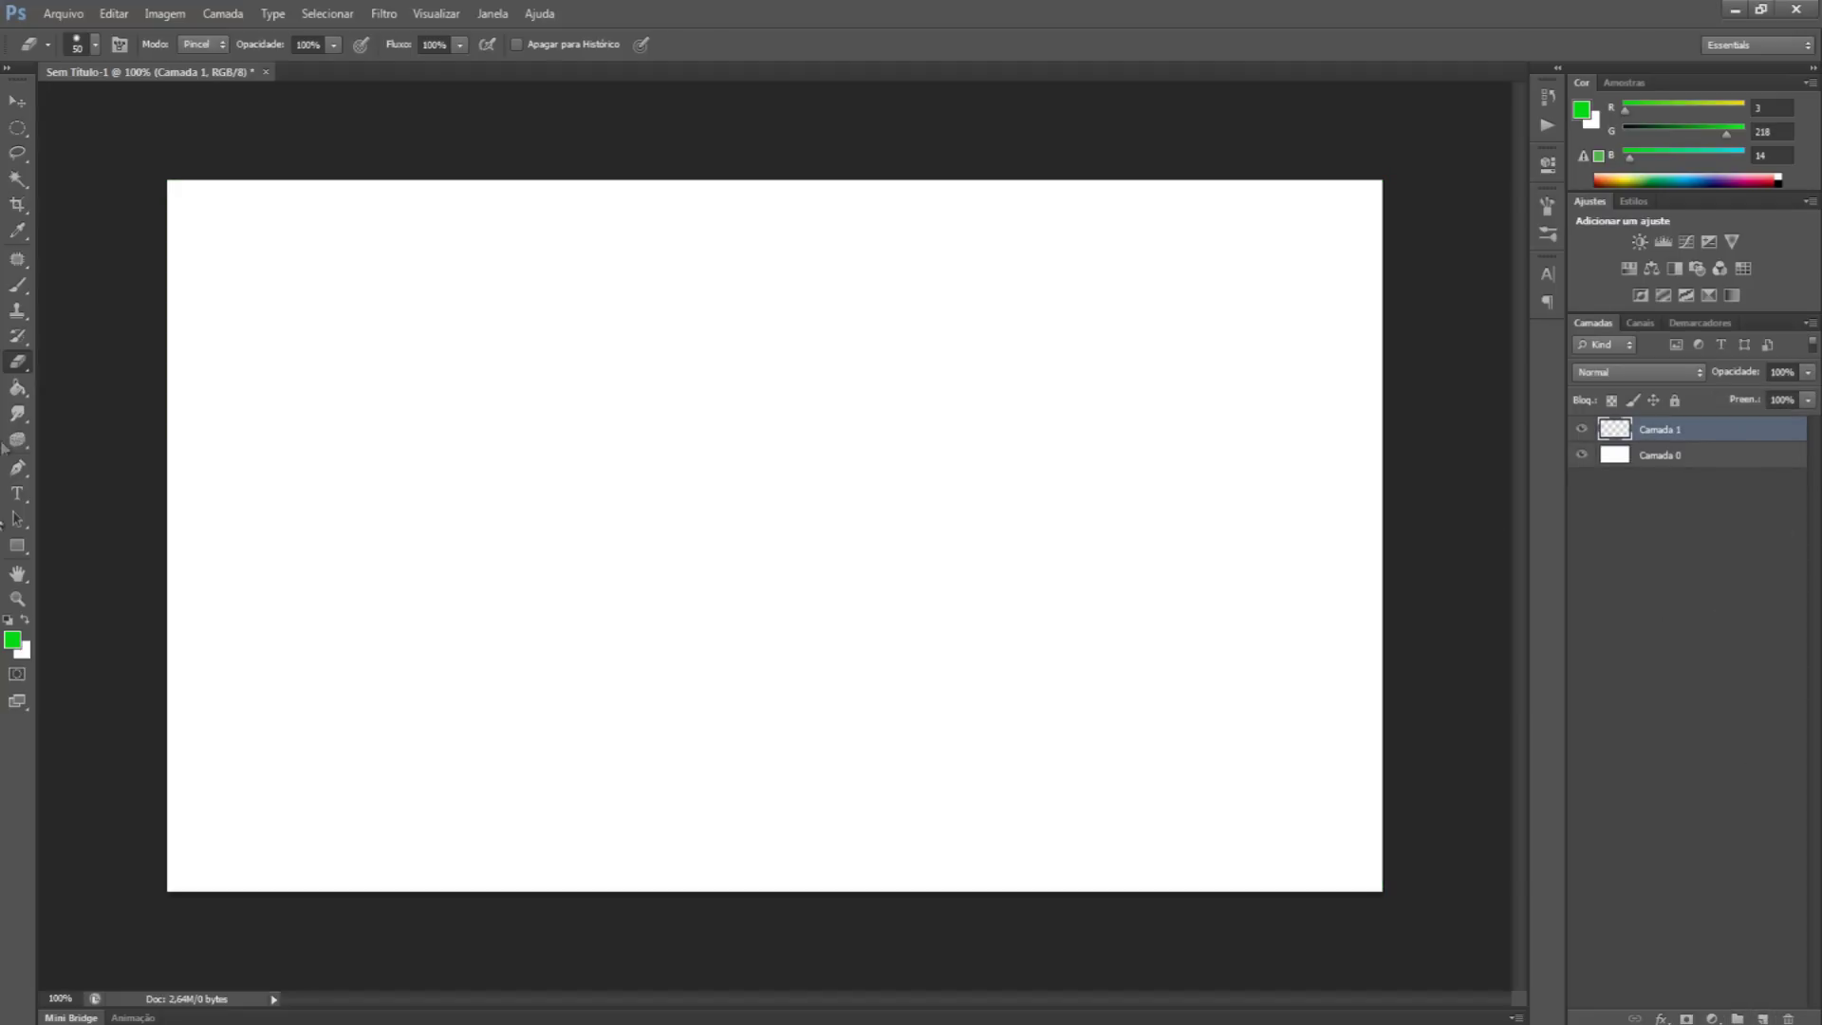
{"action": "left_click", "coordinate": [17, 285]}
{"action": "mouse_move", "coordinate": [276, 270]}
{"action": "left_mouse_down"}
{"action": "mouse_move", "coordinate": [736, 497]}
{"action": "mouse_move", "coordinate": [1276, 726]}
{"action": "left_mouse_up"}
{"action": "mouse_move", "coordinate": [370, 736]}
{"action": "left_mouse_down"}
{"action": "mouse_move", "coordinate": [907, 469]}
{"action": "mouse_move", "coordinate": [1227, 273]}
{"action": "left_mouse_up"}
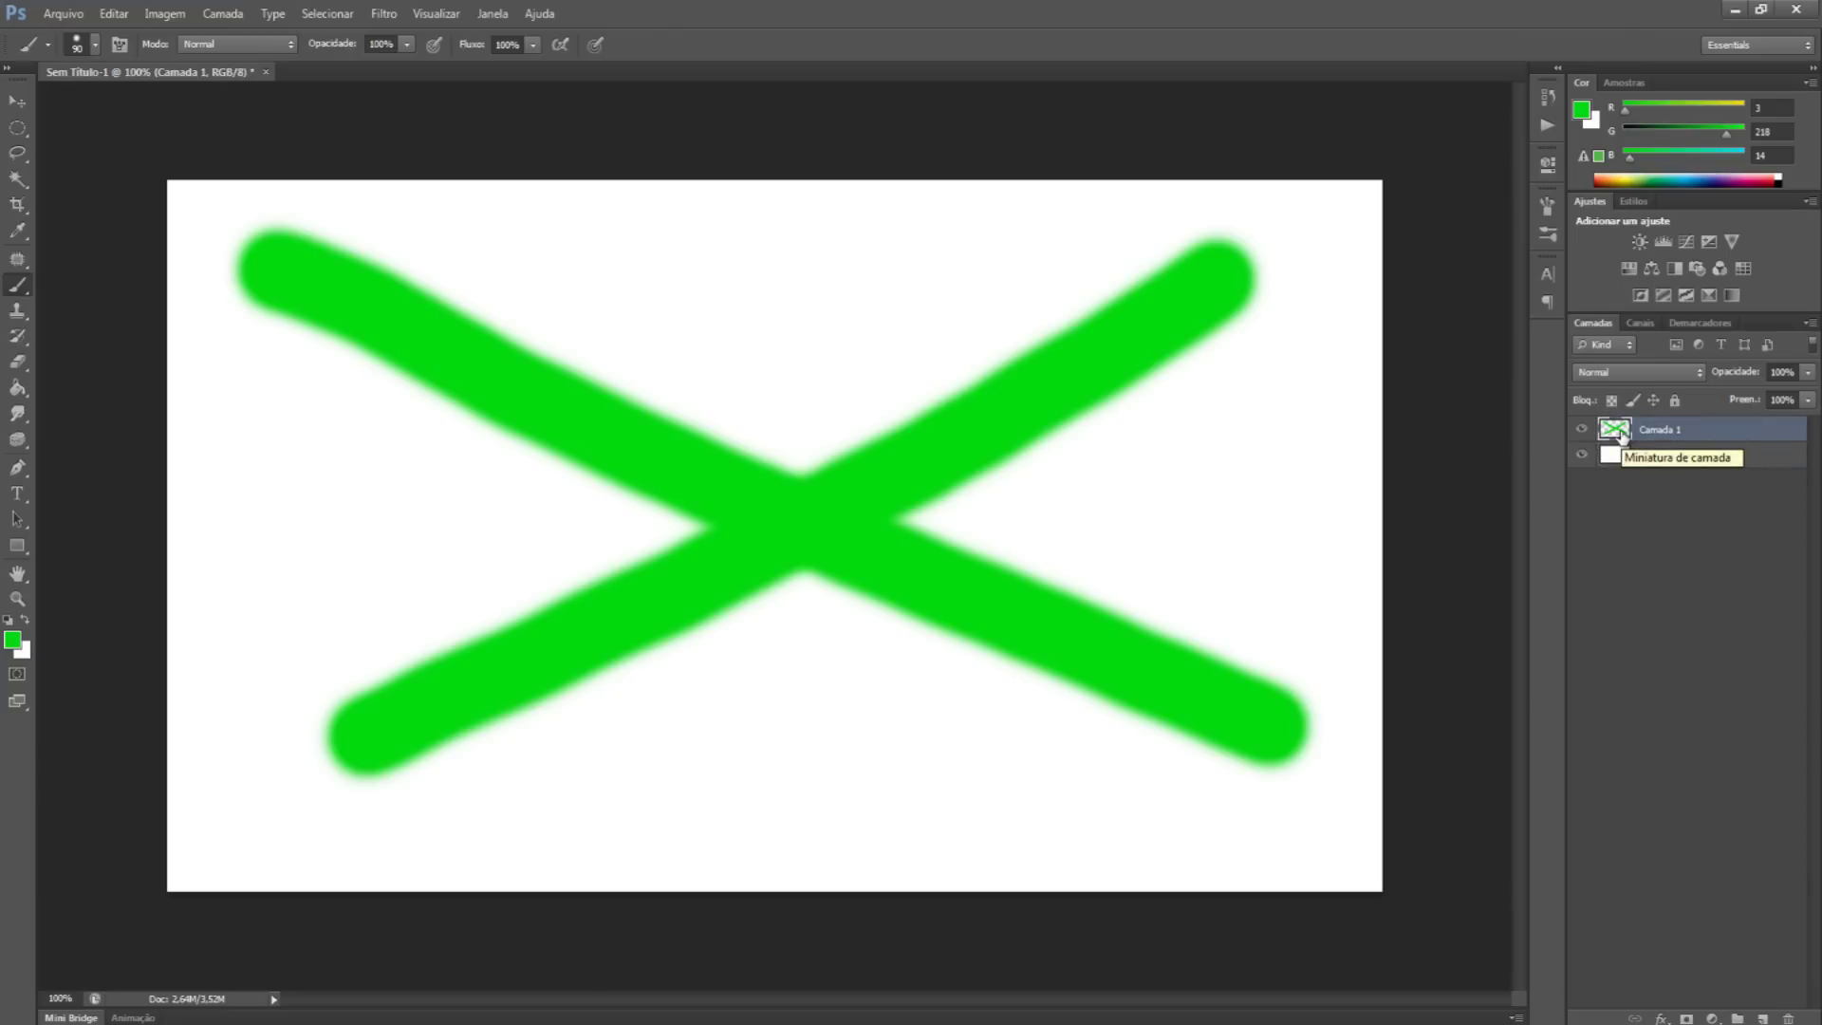
Step: Duplicate the green X layer four times, switching the first copy's visibility off and on along the way
{"action": "key", "text": "ctrl+j"}
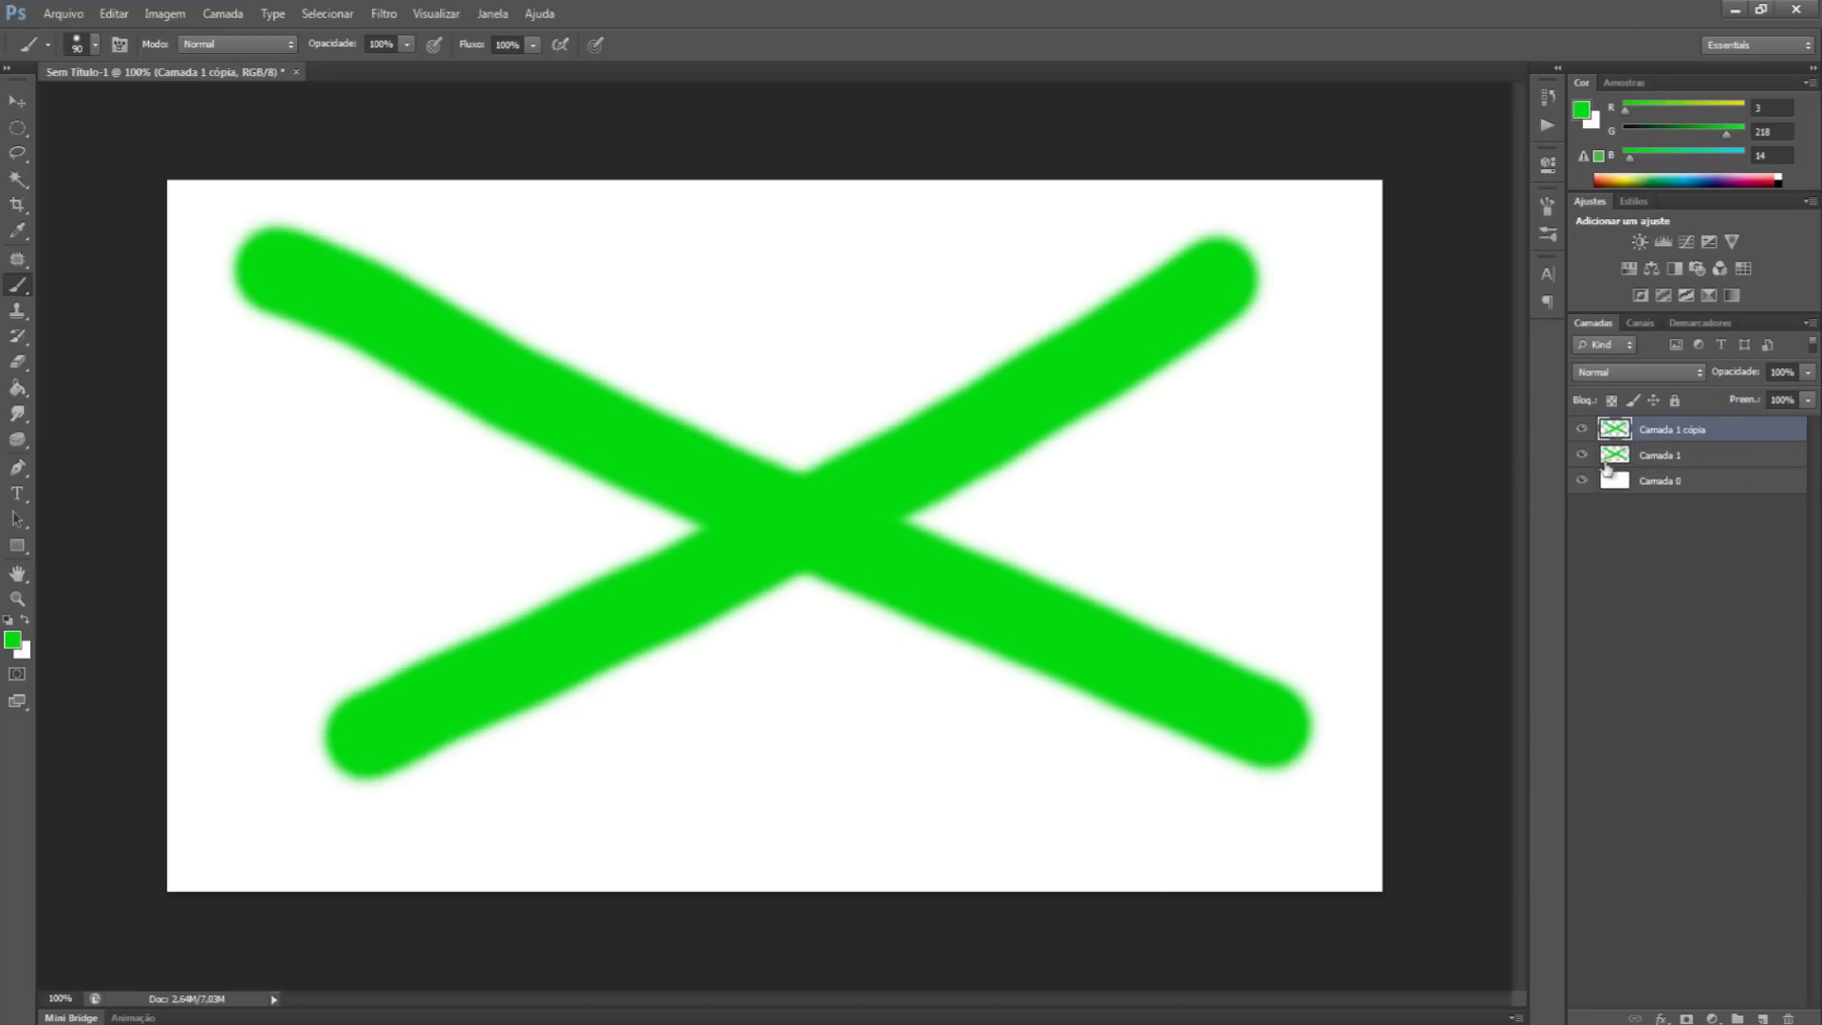
{"action": "left_click", "coordinate": [1581, 430]}
{"action": "left_click", "coordinate": [1581, 432]}
{"action": "key", "text": "ctrl+j"}
{"action": "key", "text": "ctrl+j"}
{"action": "key", "text": "ctrl+j"}
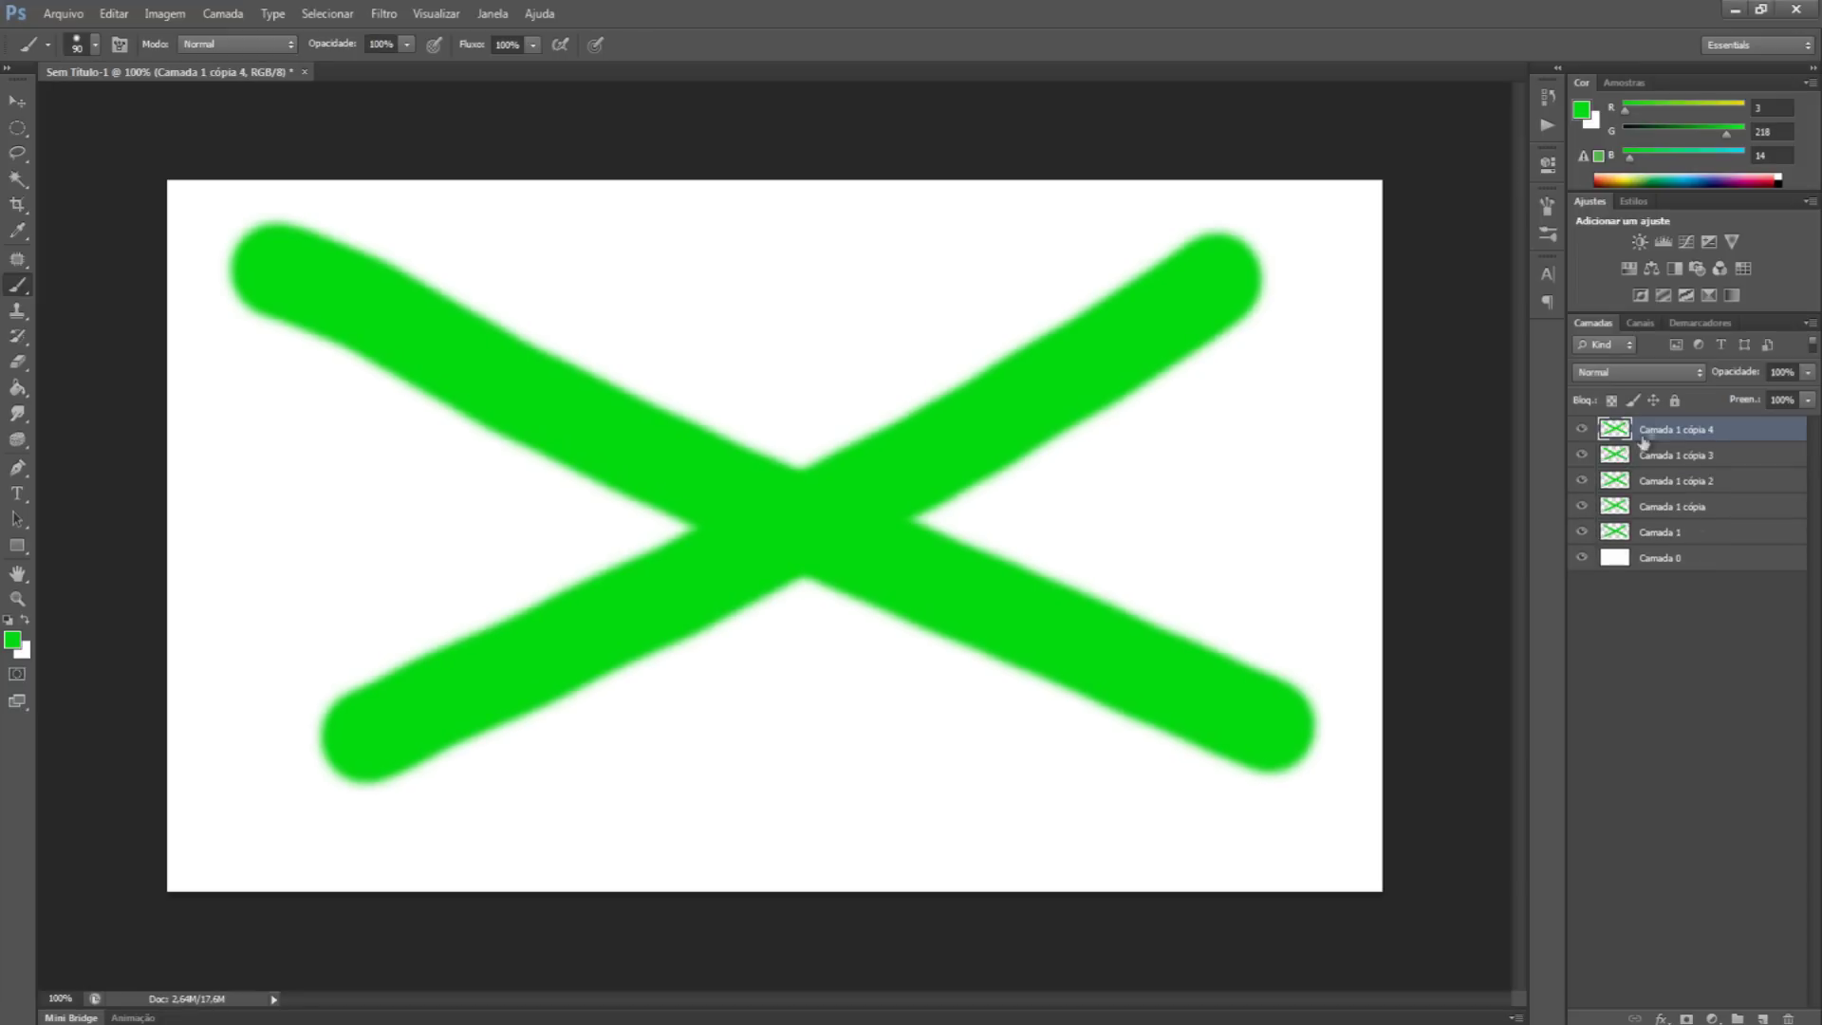
Step: Undo all duplications of the green X layer, back to Camada 1 and Camada 0
{"action": "key", "text": "ctrl+alt+z"}
{"action": "key", "text": "ctrl+alt+z"}
{"action": "key", "text": "ctrl+alt+z"}
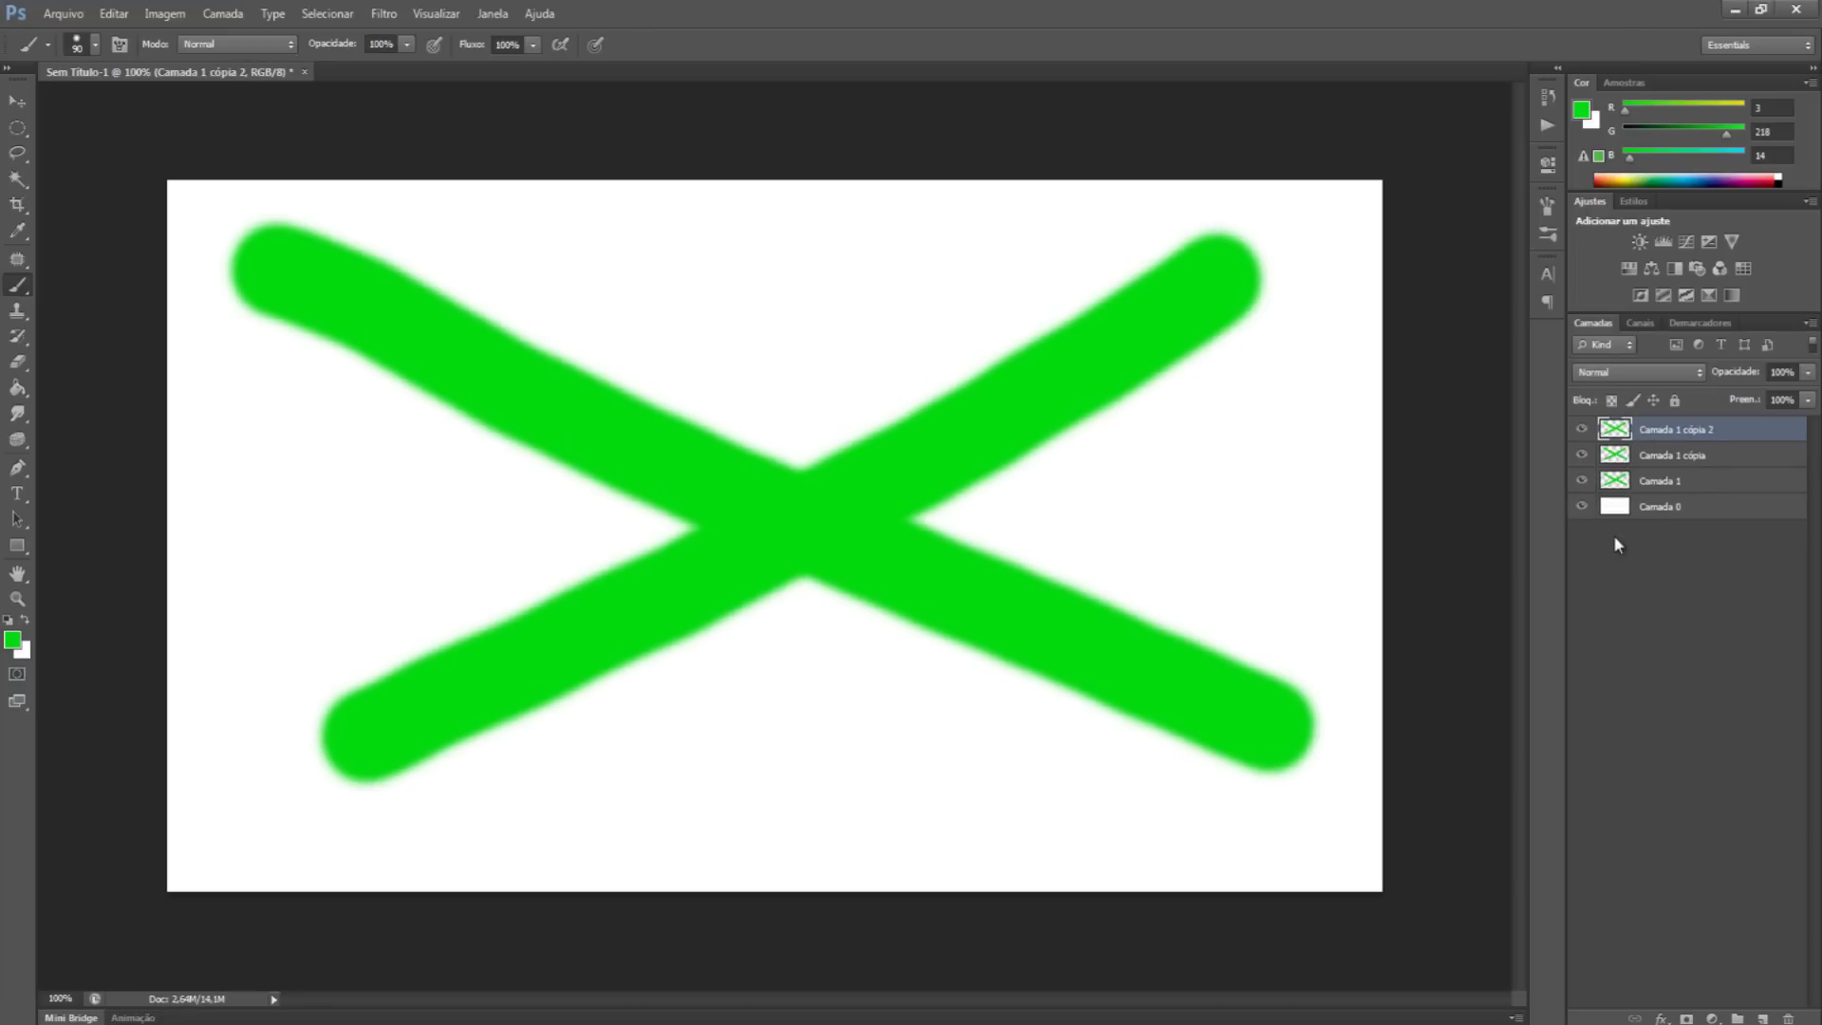
{"action": "key", "text": "ctrl+alt+z"}
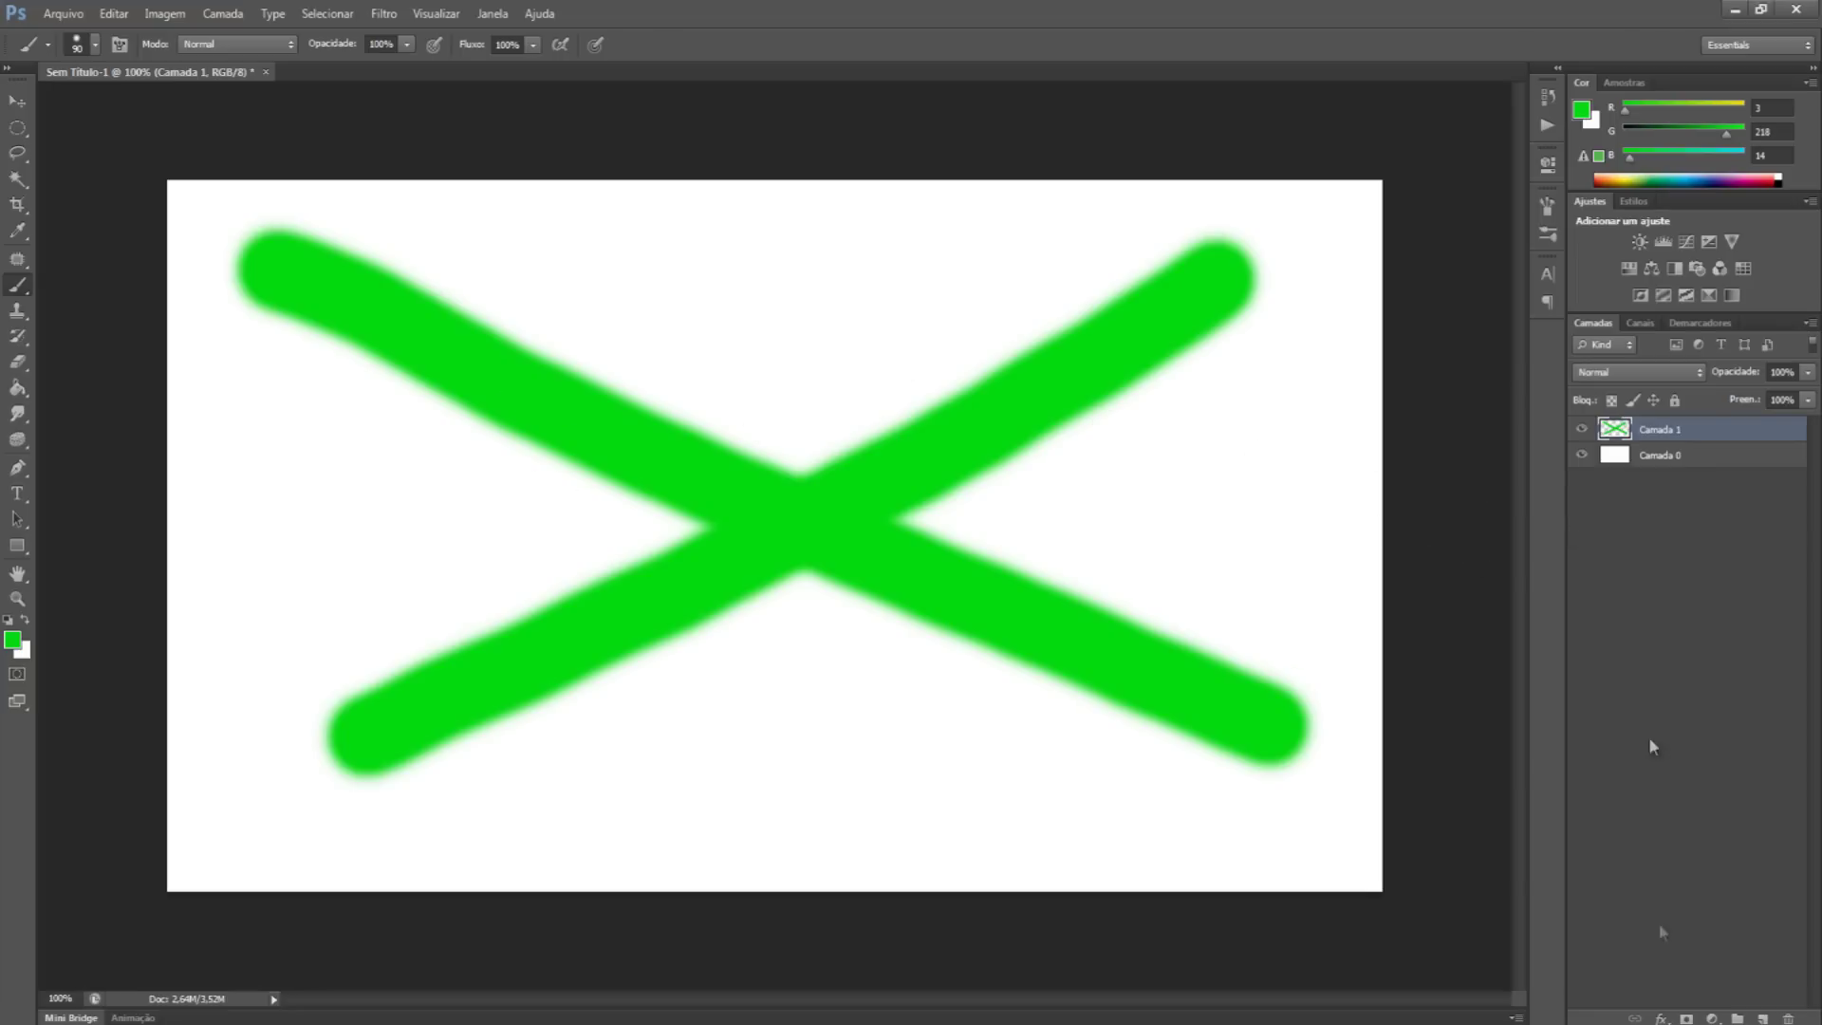
Step: Add a new layer above the green X layer and set the foreground colour to blue #0359da
{"action": "left_click", "coordinate": [1764, 1018]}
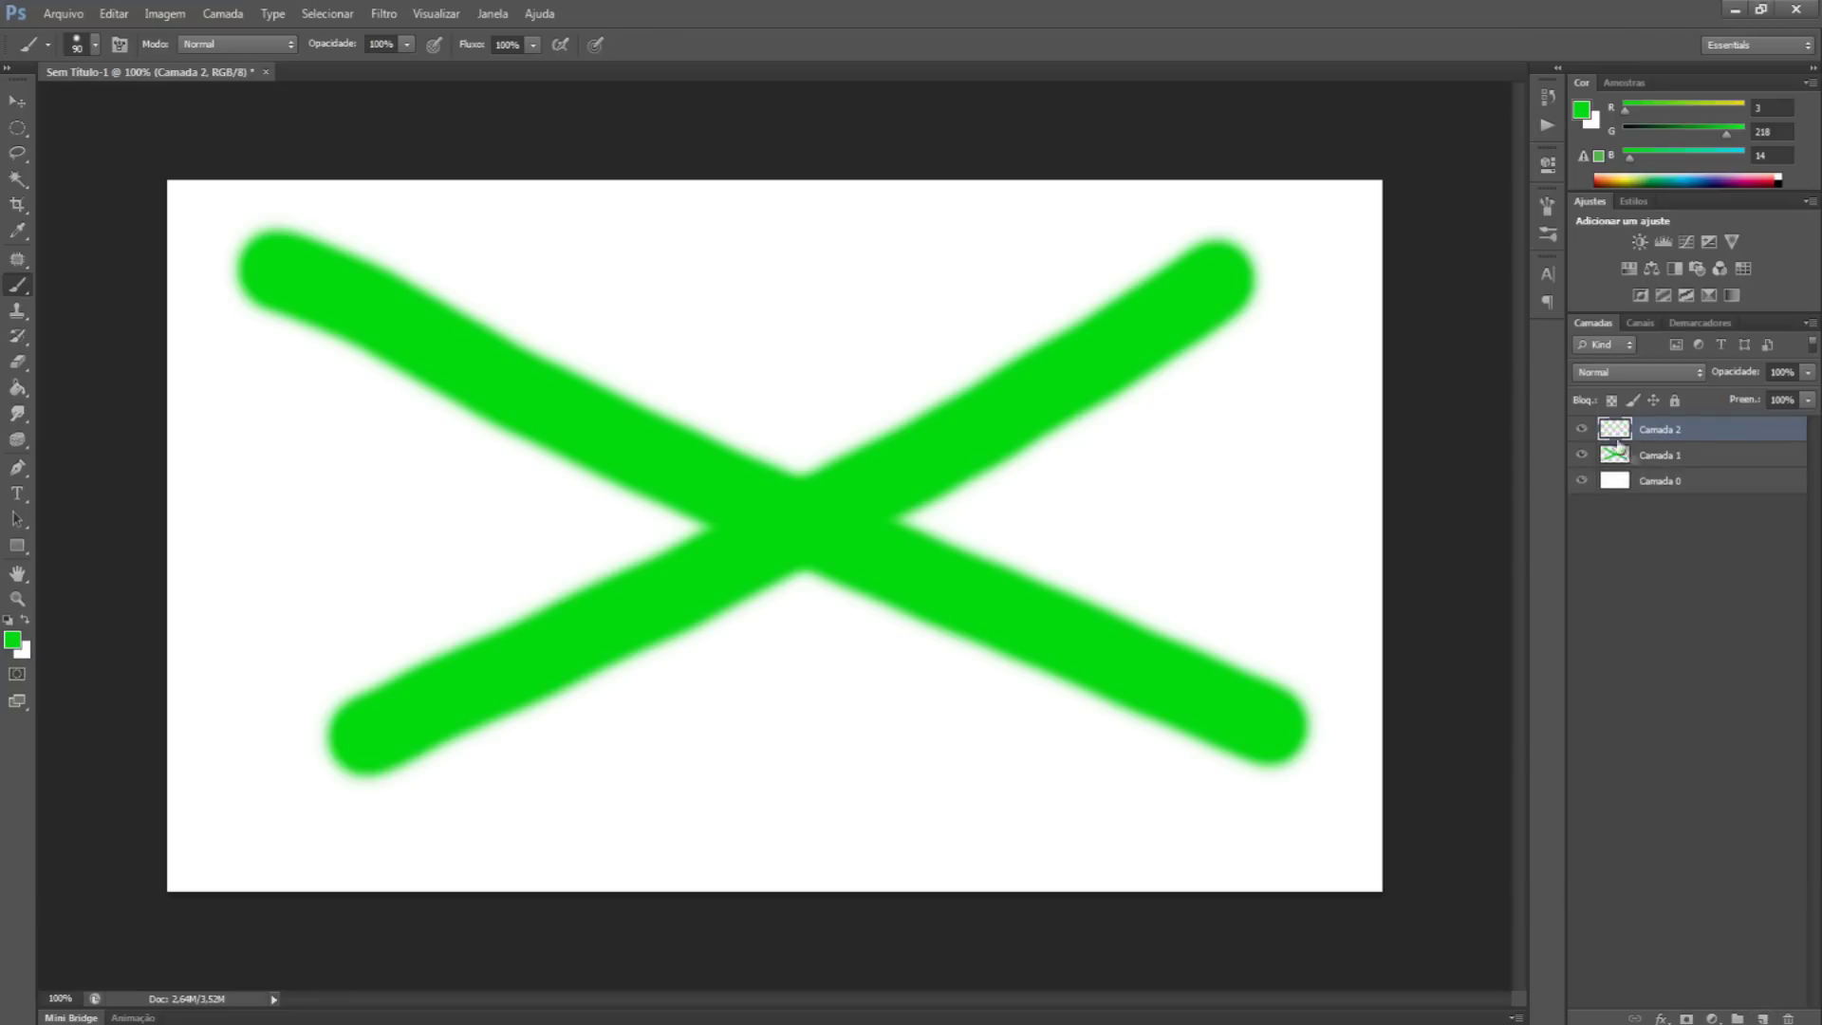
{"action": "left_click", "coordinate": [1580, 112]}
{"action": "left_click", "coordinate": [1316, 276]}
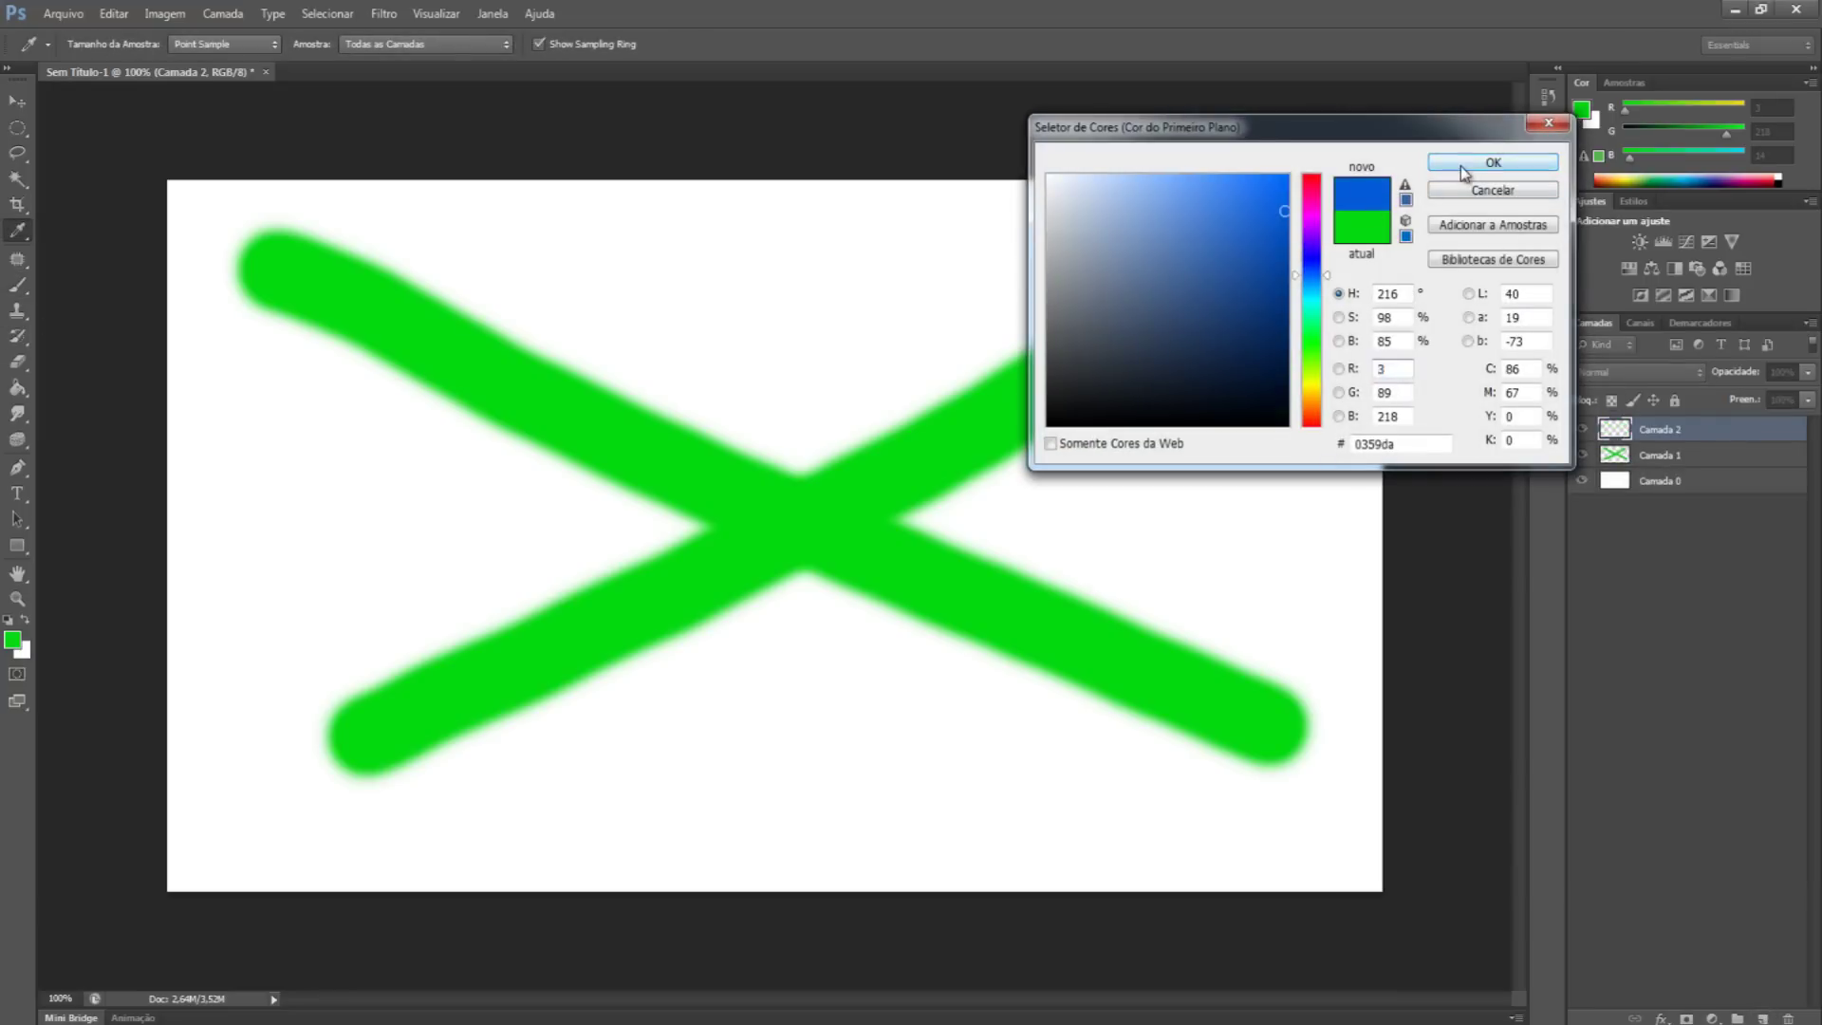
{"action": "left_click", "coordinate": [1461, 167]}
Step: Paint a blue vertical stroke and a horizontal stroke crossing over the green X, extending the vertical one further down
{"action": "left_click_drag", "start_coordinate": [795, 226], "coordinate": [756, 742]}
{"action": "left_click_drag", "start_coordinate": [317, 517], "coordinate": [1329, 514]}
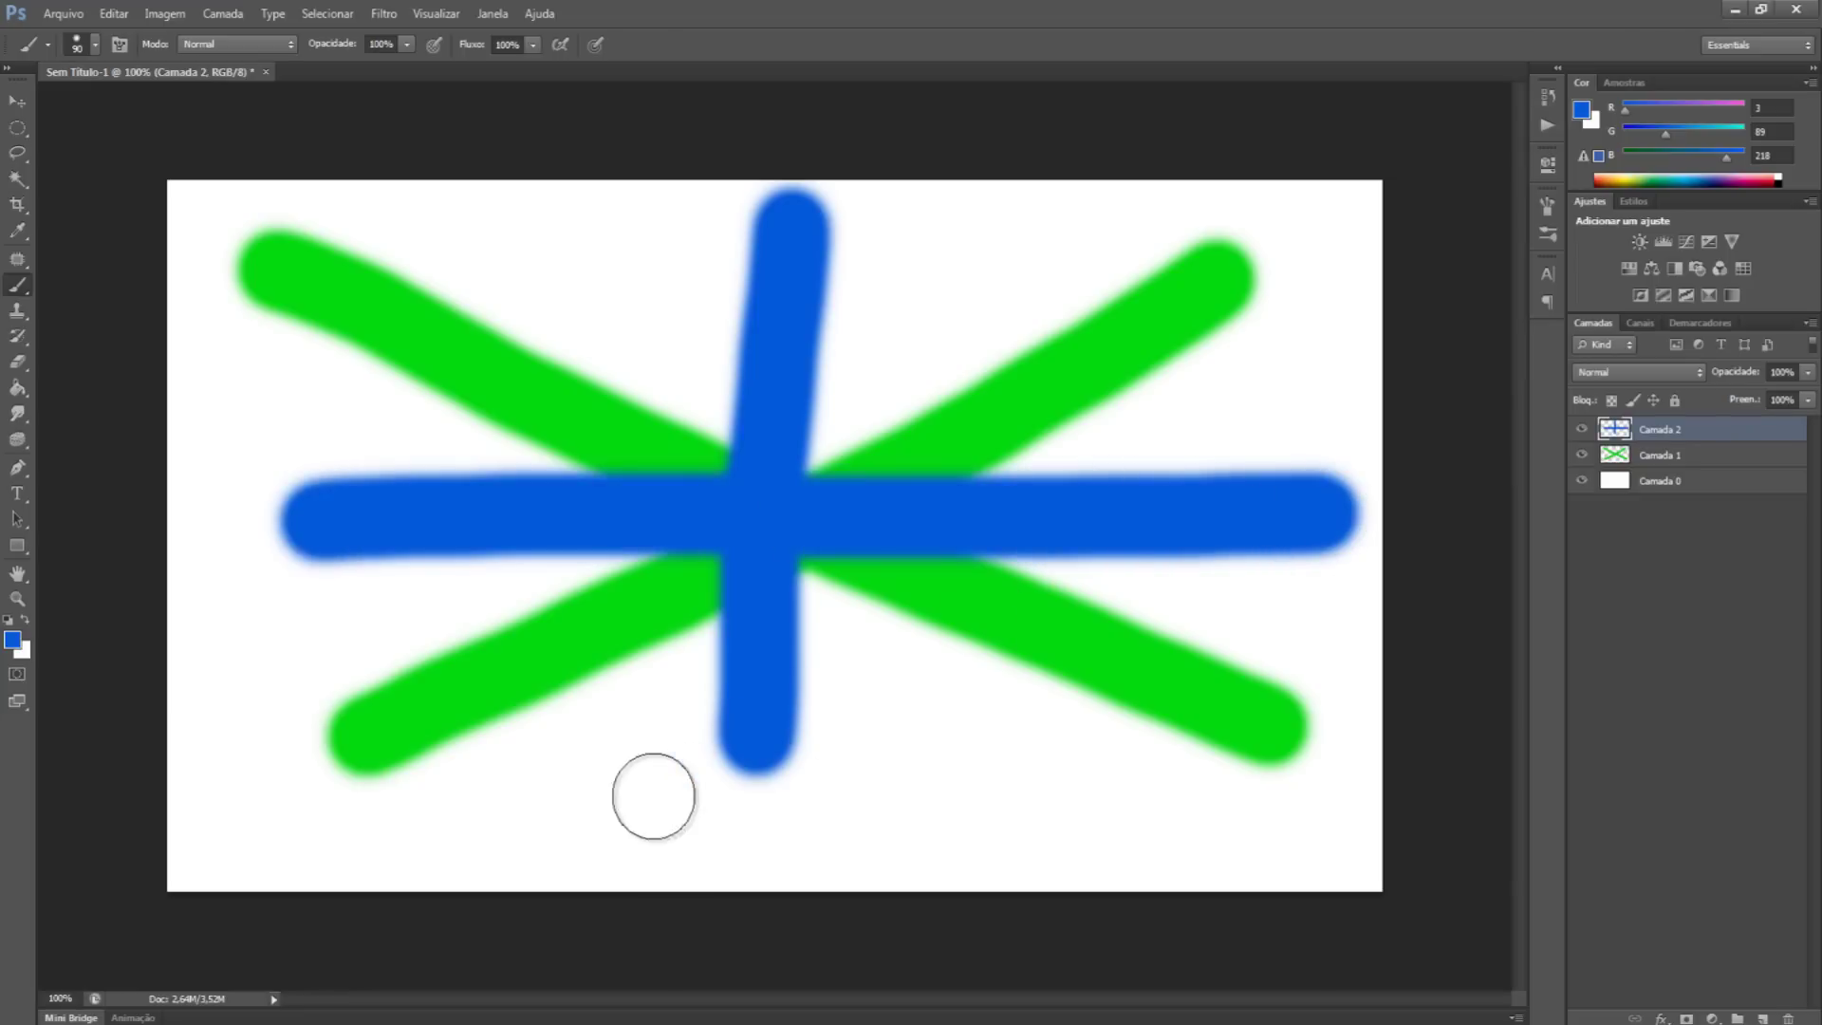
{"action": "left_click_drag", "start_coordinate": [753, 724], "coordinate": [757, 796]}
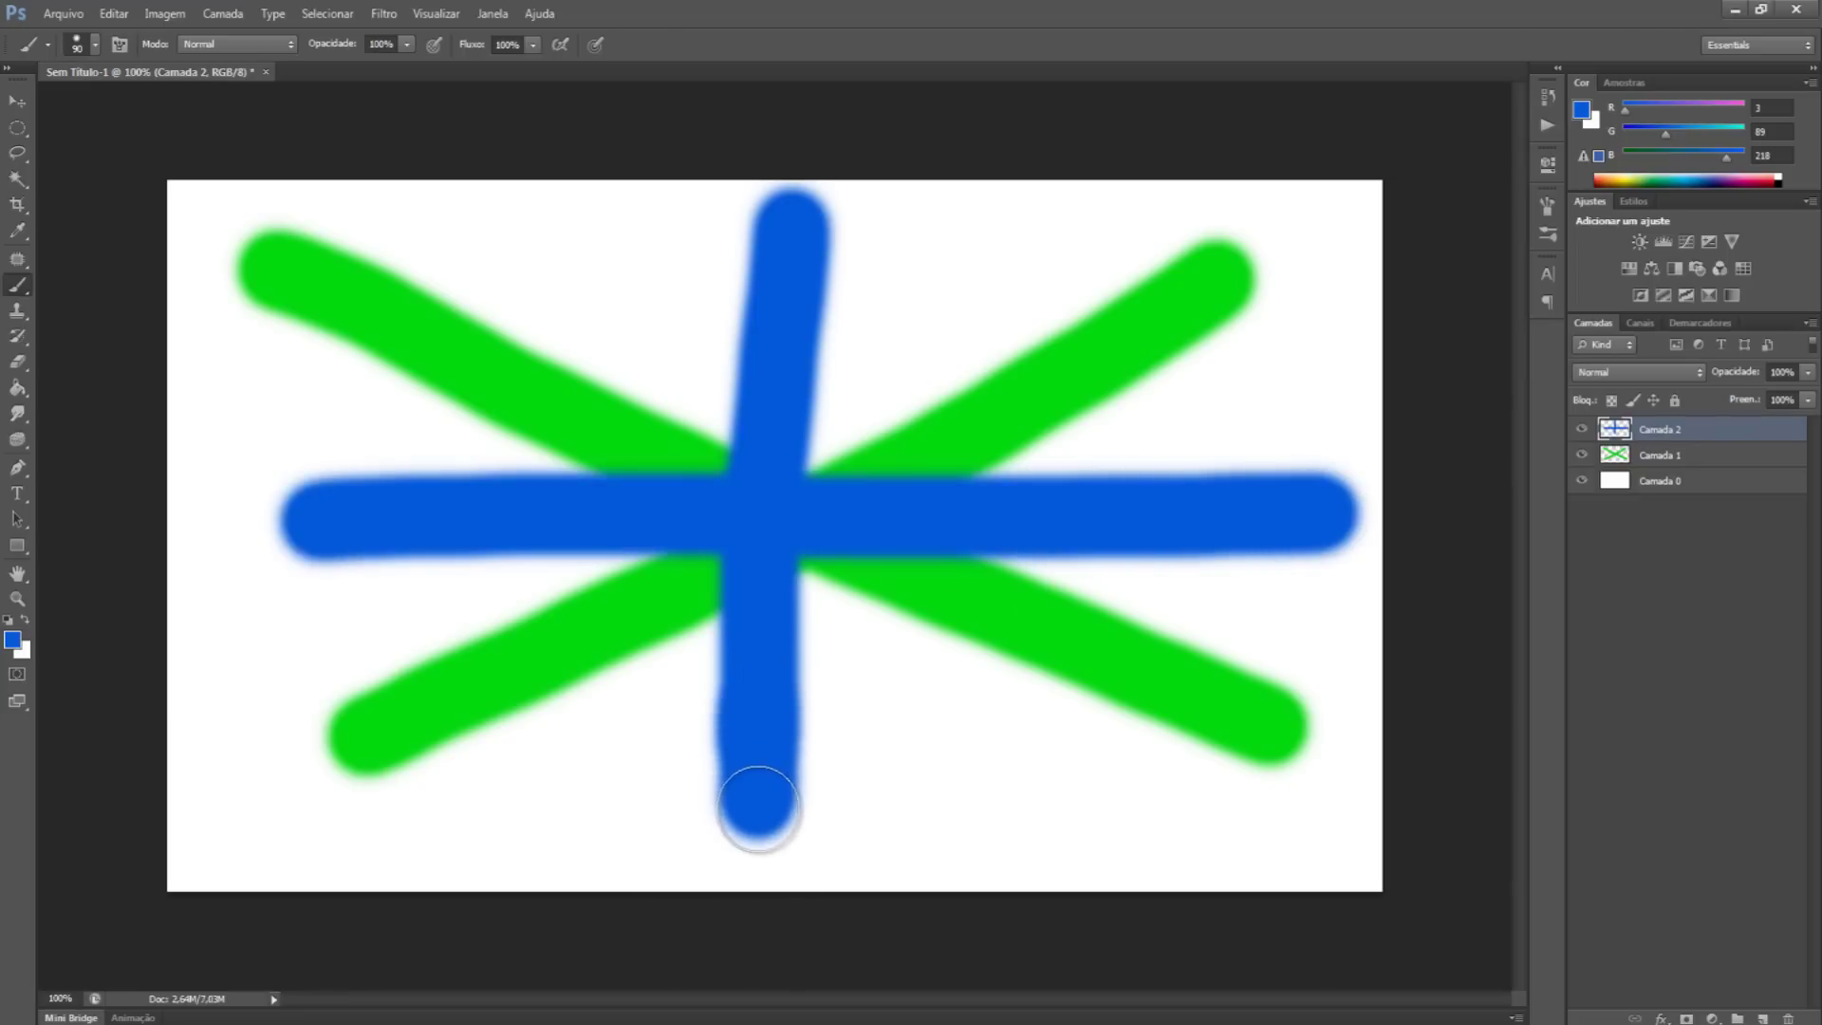
Step: Hide and reshow Camada 2 and Camada 1 in turn to view each layer's strokes separately
{"action": "left_click", "coordinate": [1581, 430]}
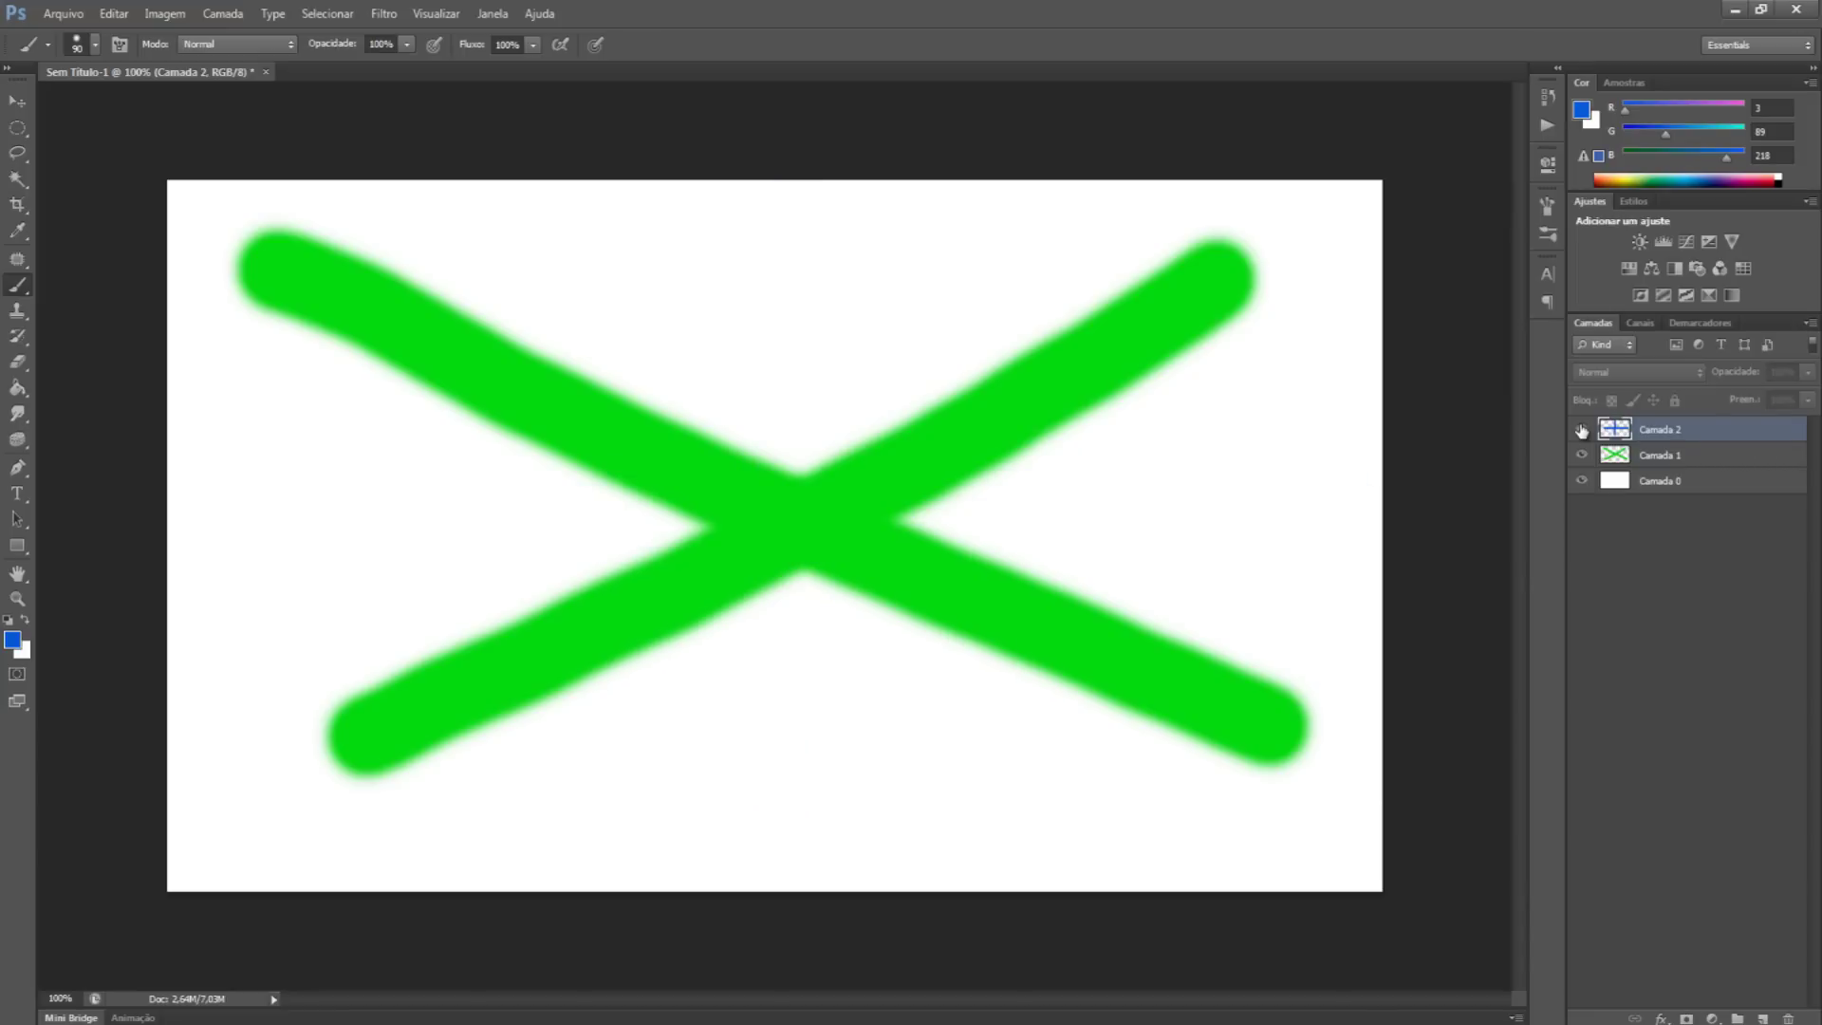
{"action": "left_click", "coordinate": [1581, 430]}
{"action": "left_click", "coordinate": [1583, 456]}
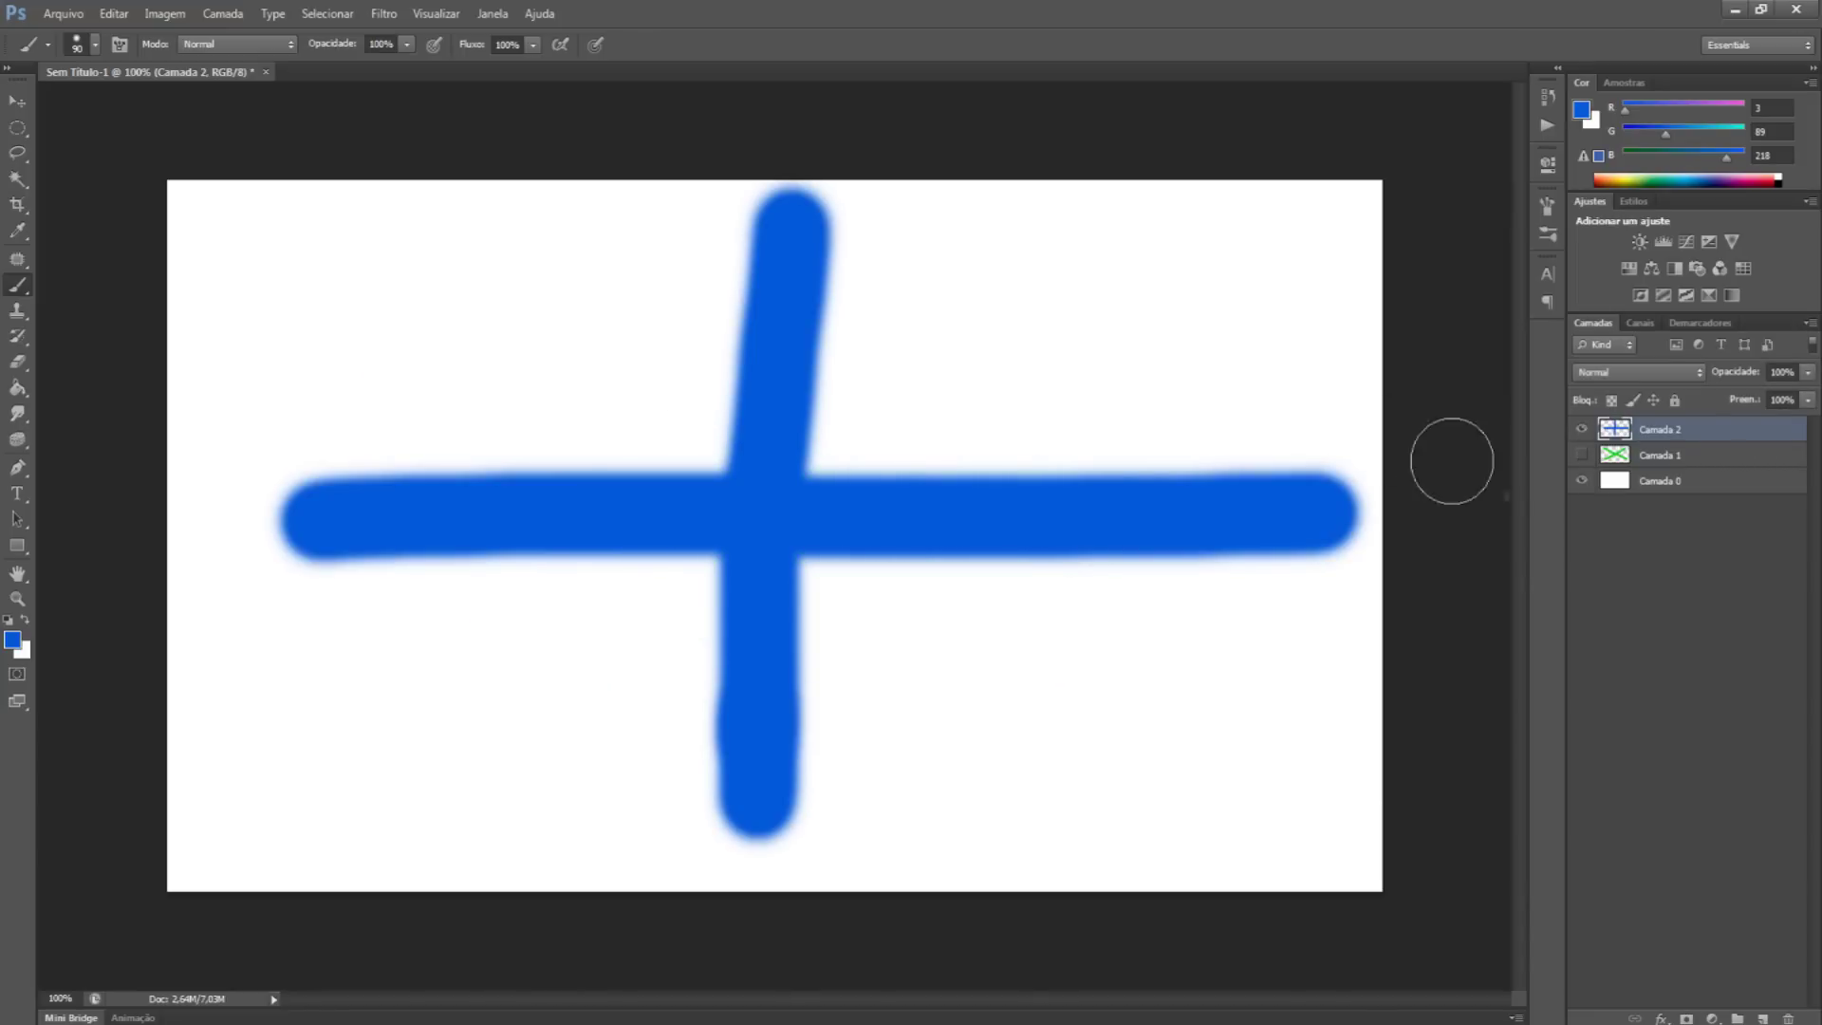
{"action": "left_click", "coordinate": [1582, 457]}
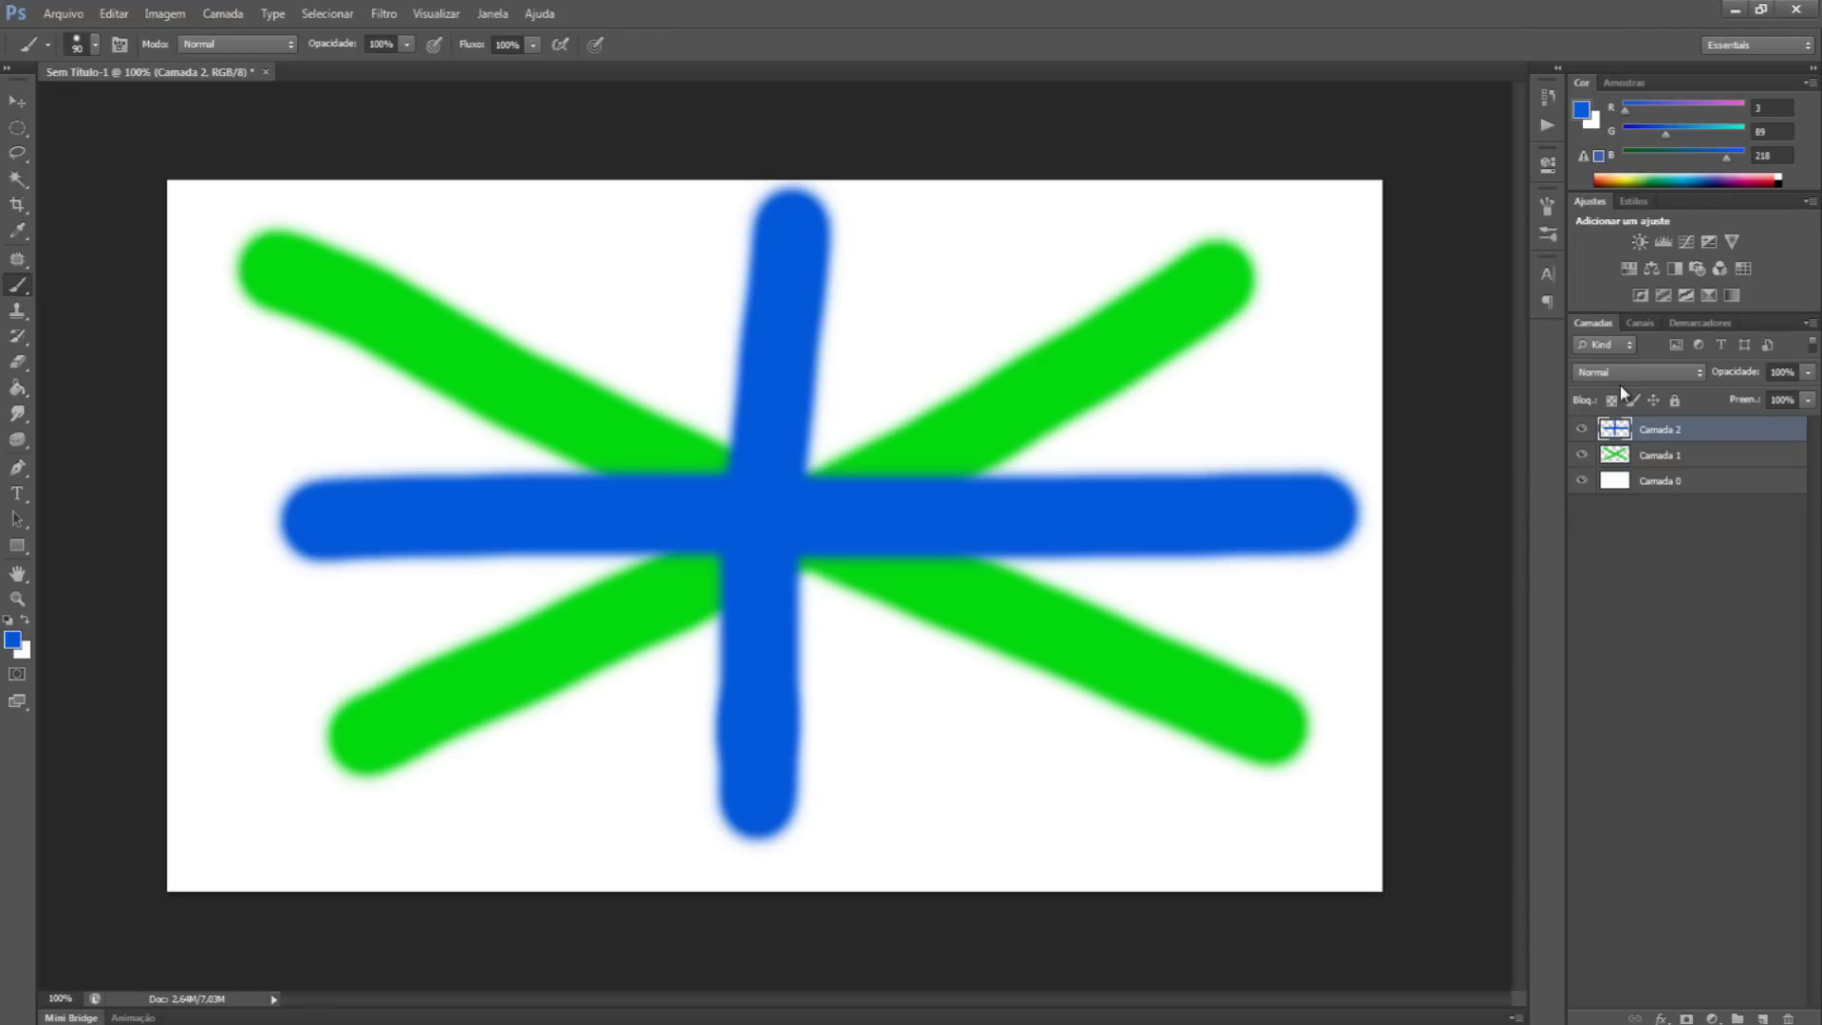
Step: Merge Camada 2 and Camada 1 into a single layer and undo the merge
{"action": "left_click_drag", "start_coordinate": [1661, 429], "coordinate": [1677, 464]}
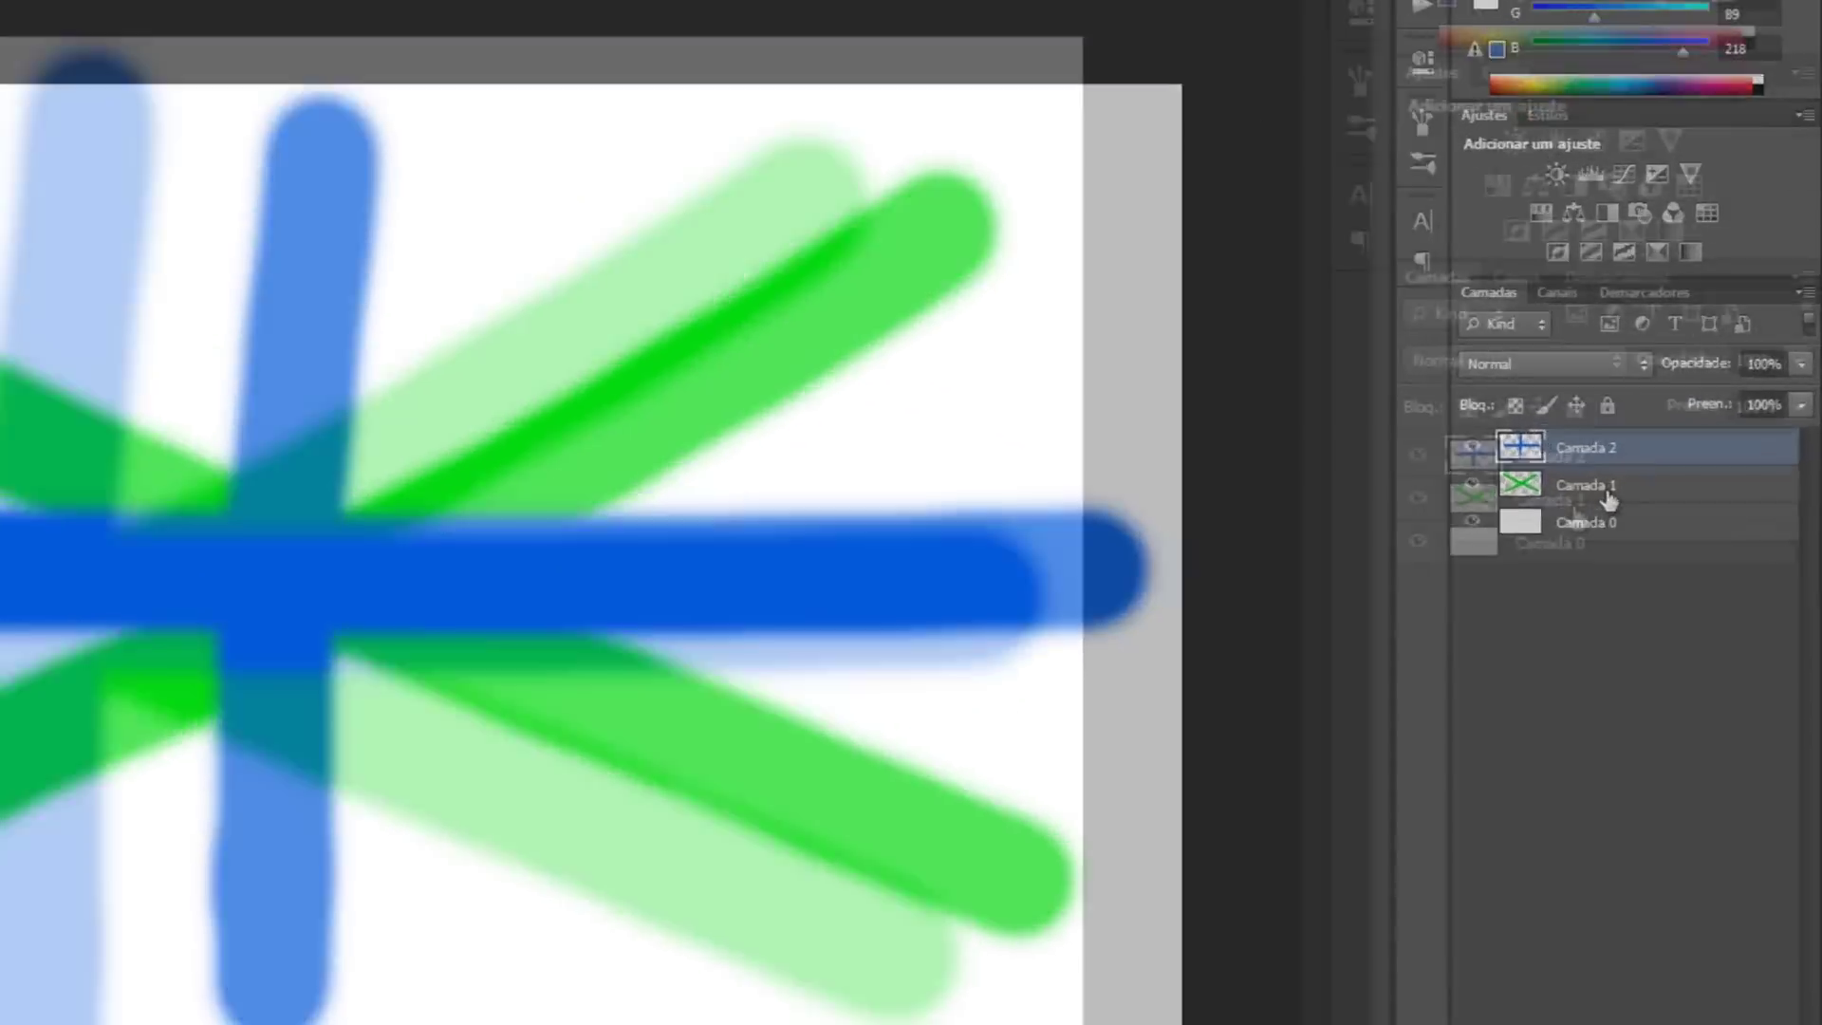
{"action": "left_click", "coordinate": [1348, 636], "text": "shift"}
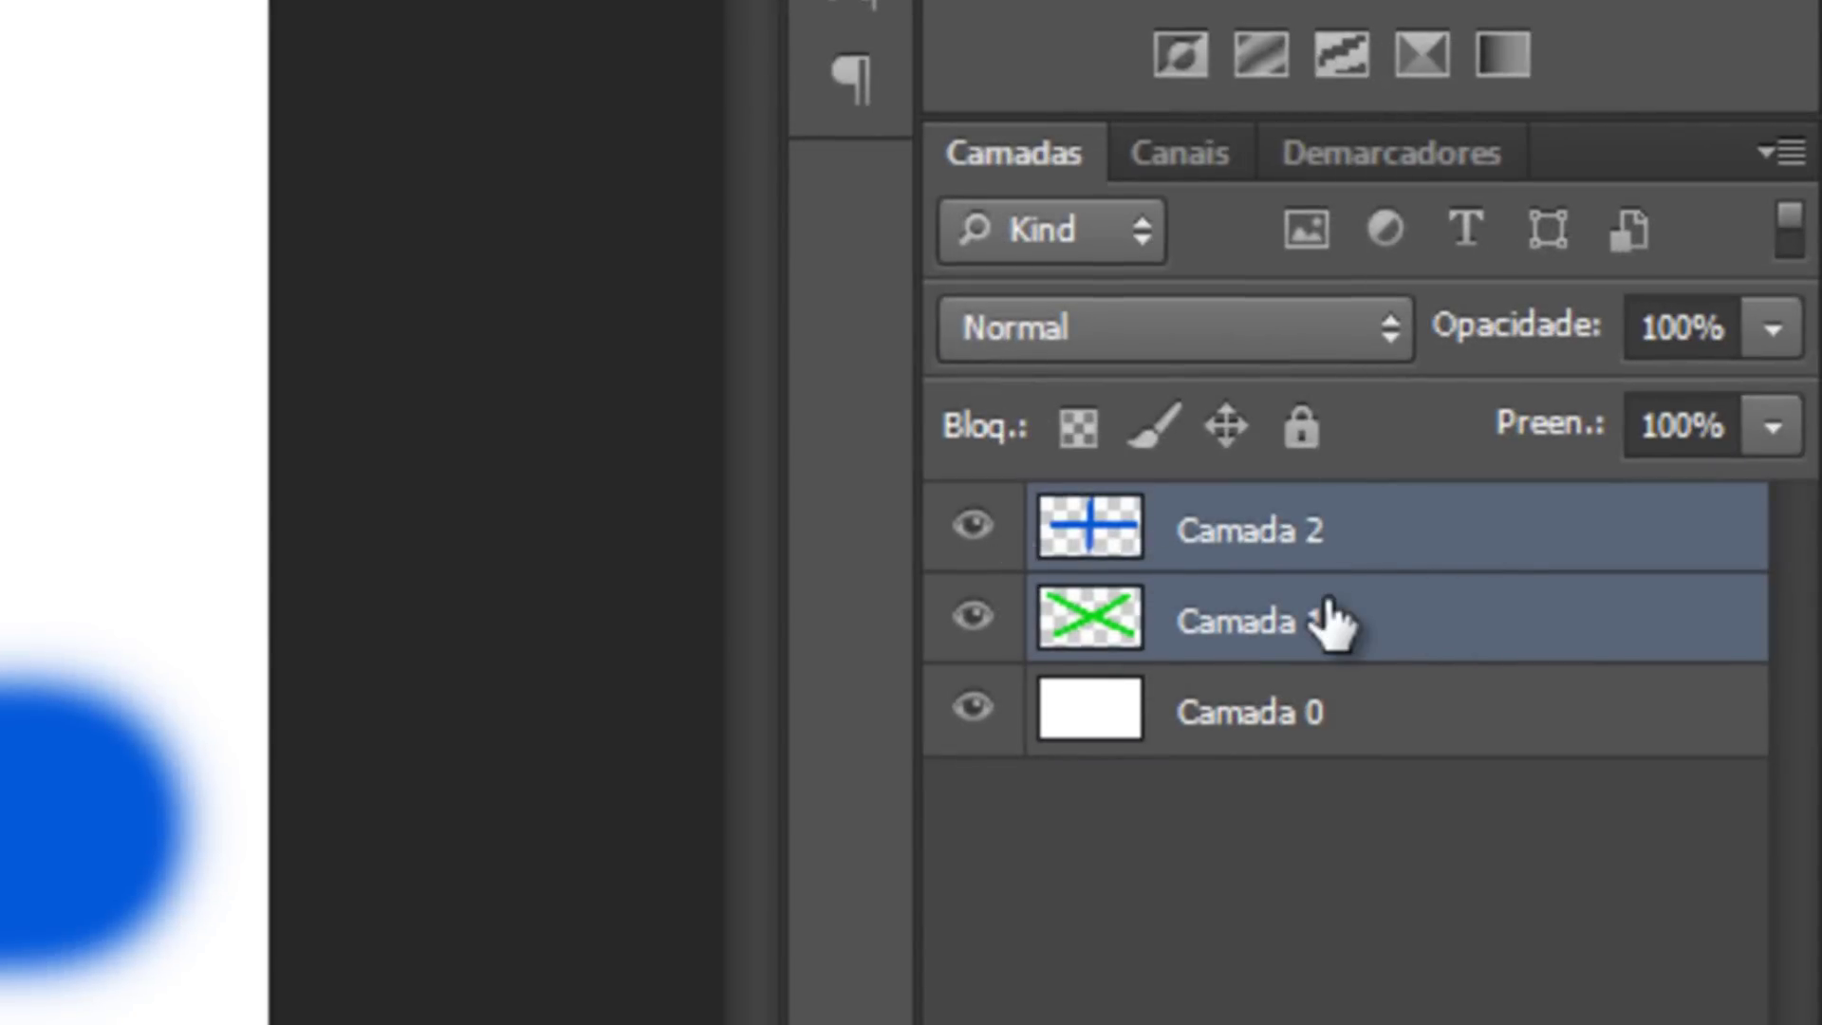
{"action": "key", "text": "ctrl+e"}
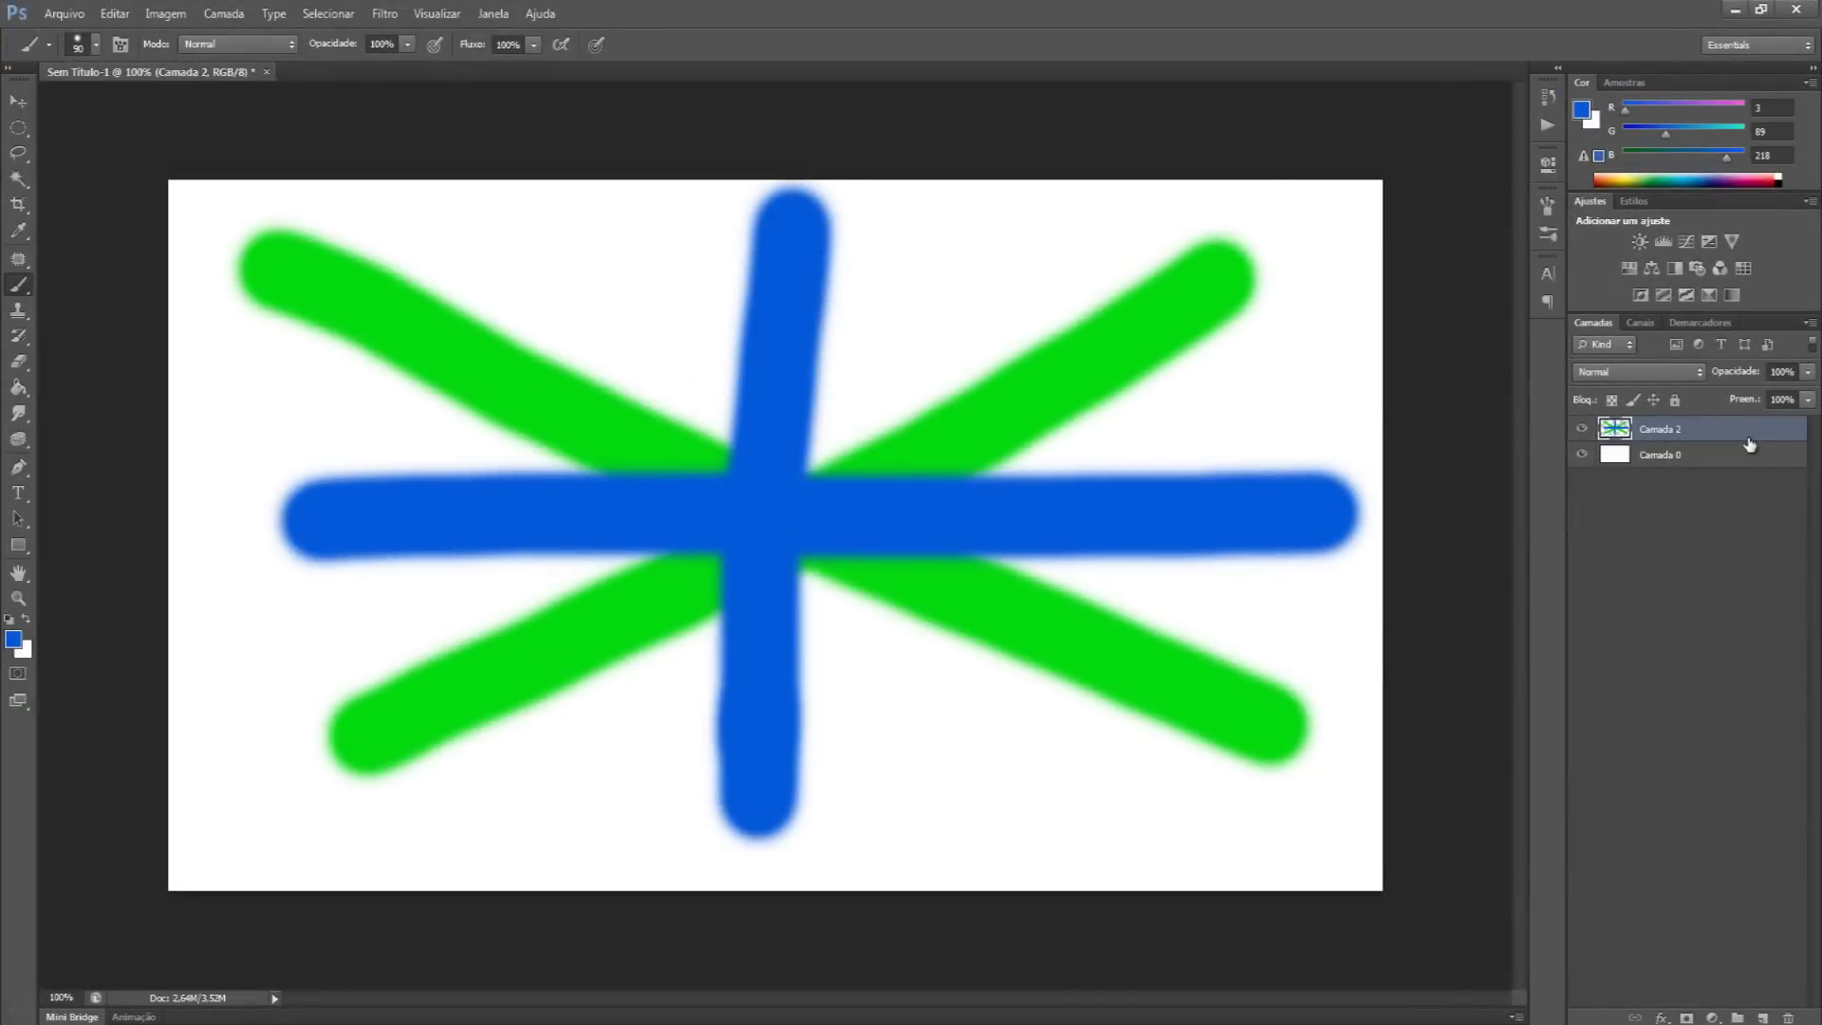
{"action": "key", "text": "ctrl+z"}
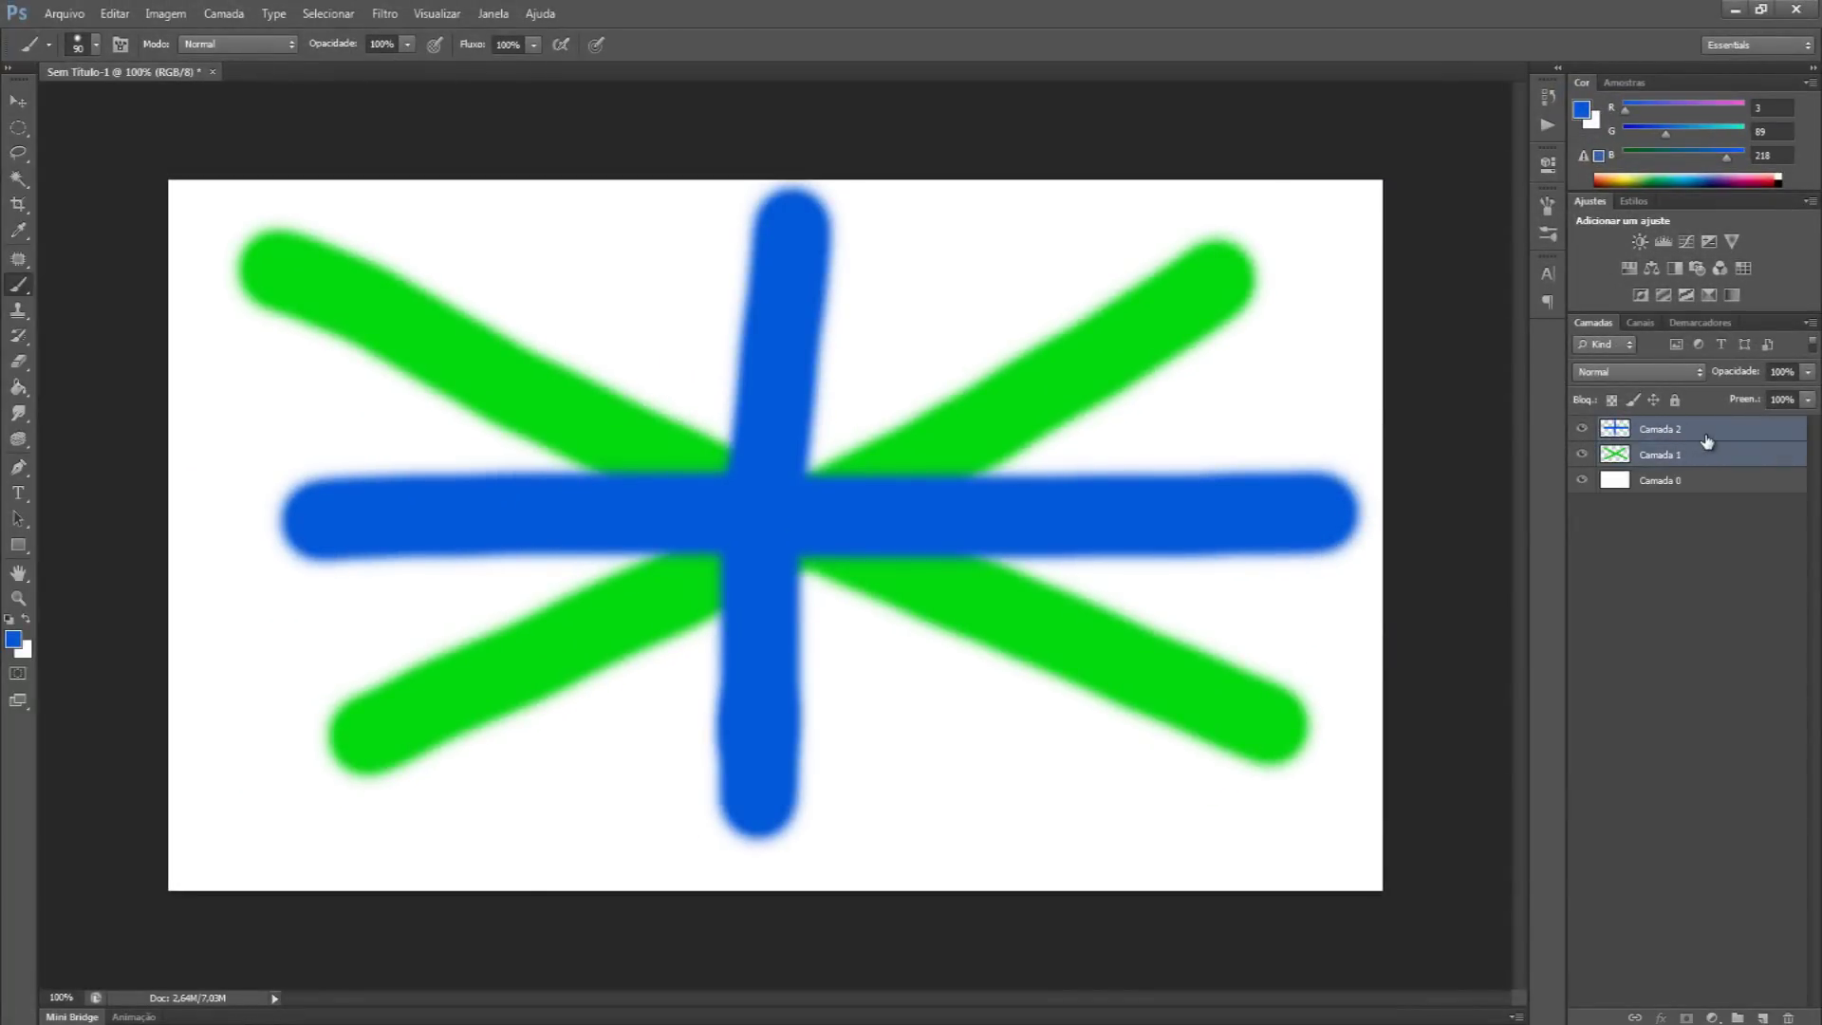
Step: Apply the Mesclar Camadas command to the two selected stroke layers and undo it
{"action": "right_click", "coordinate": [1705, 439]}
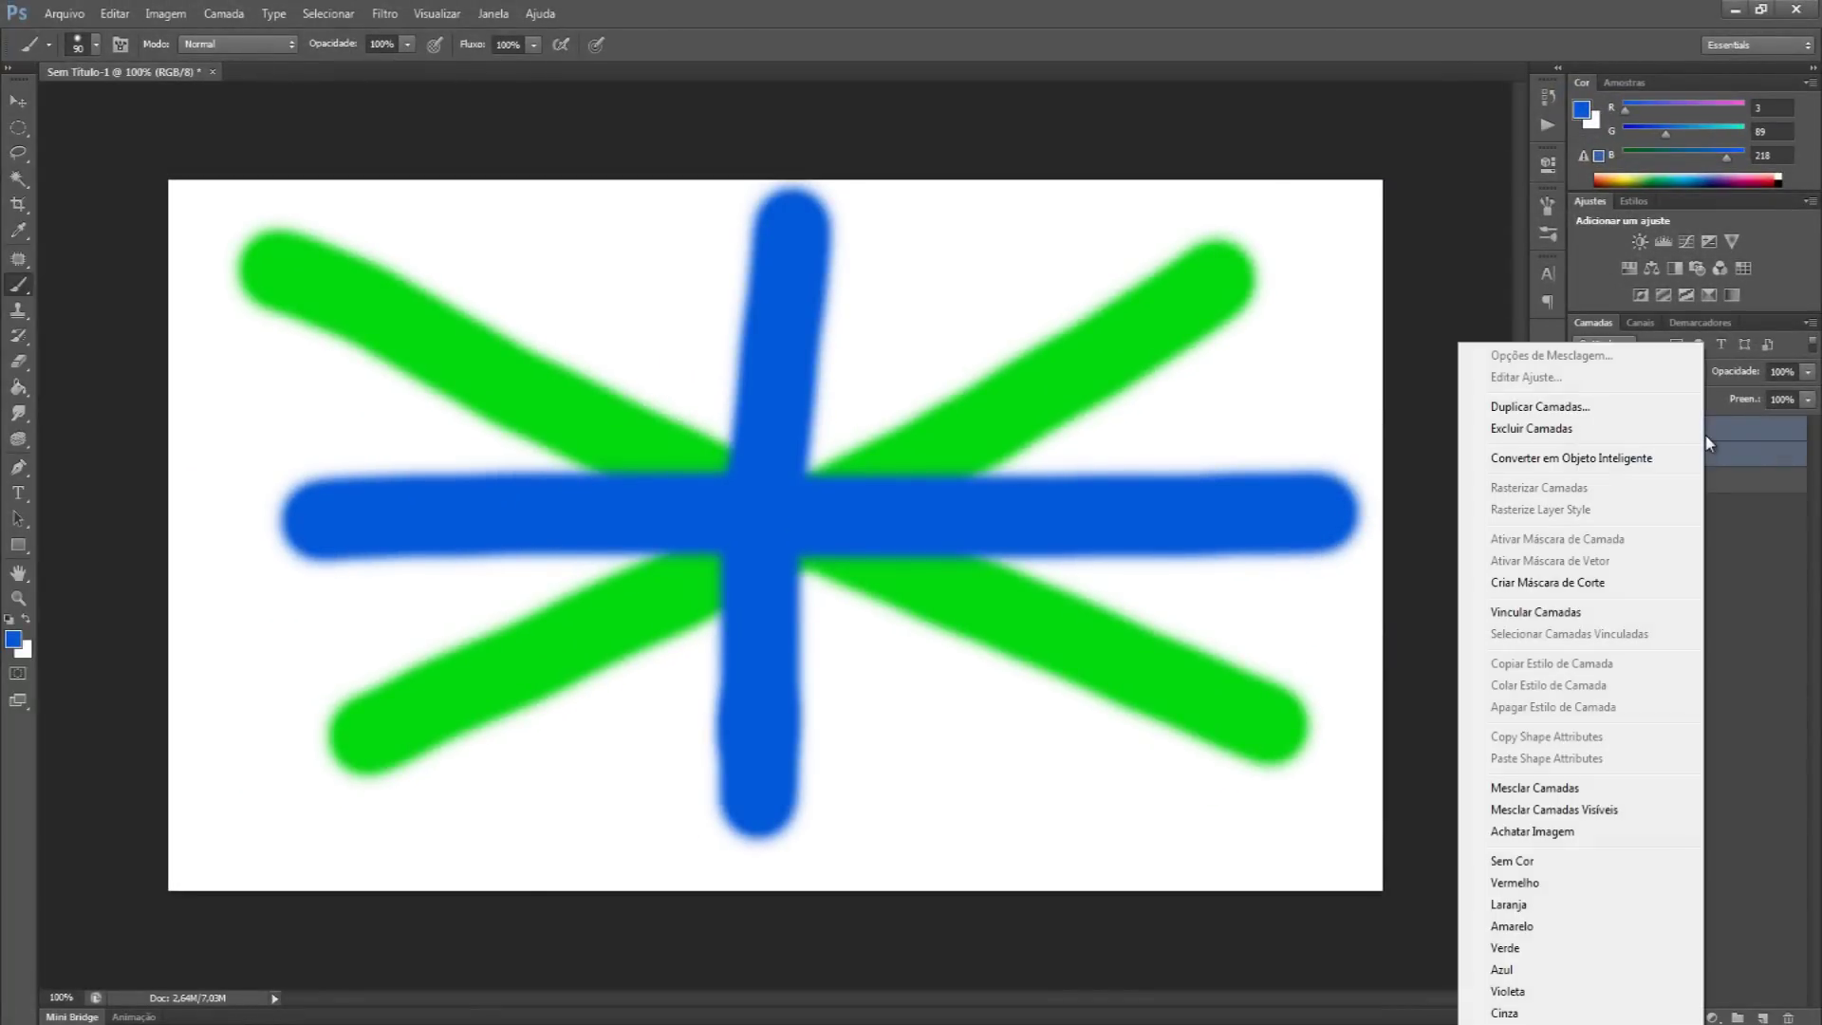
{"action": "left_click", "coordinate": [1576, 788]}
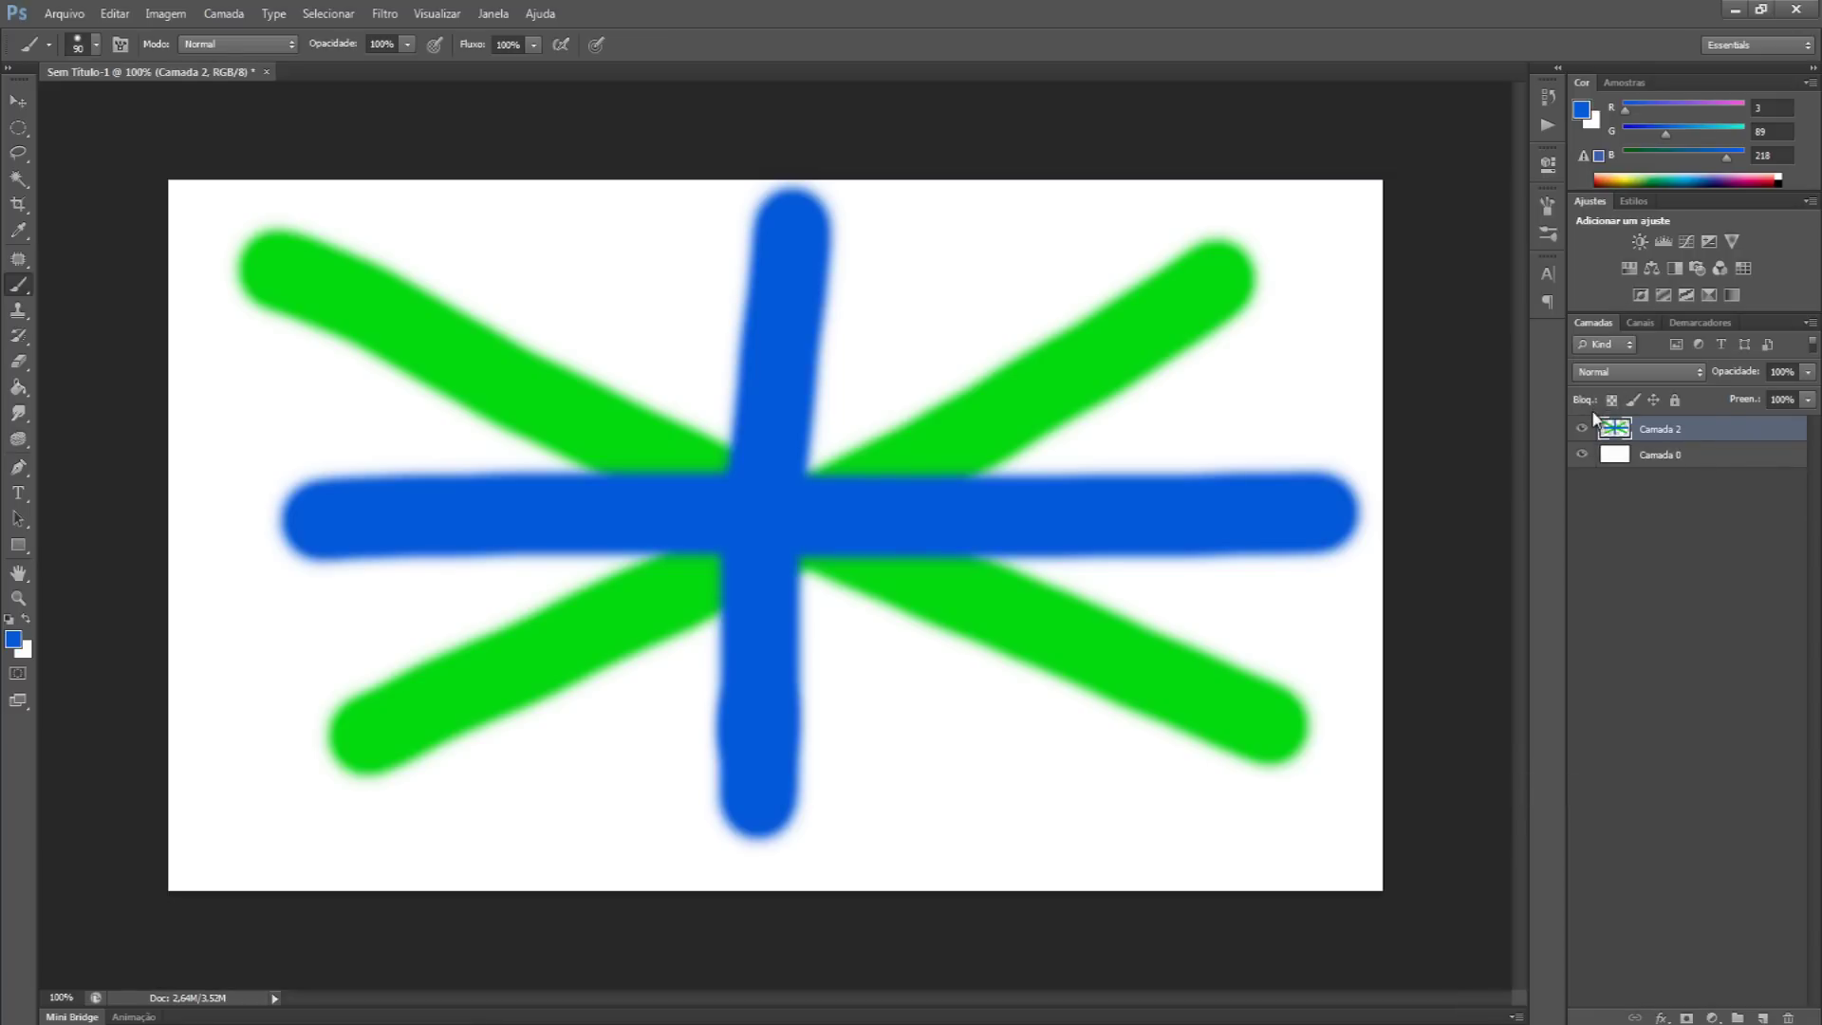
{"action": "key", "text": "ctrl+z"}
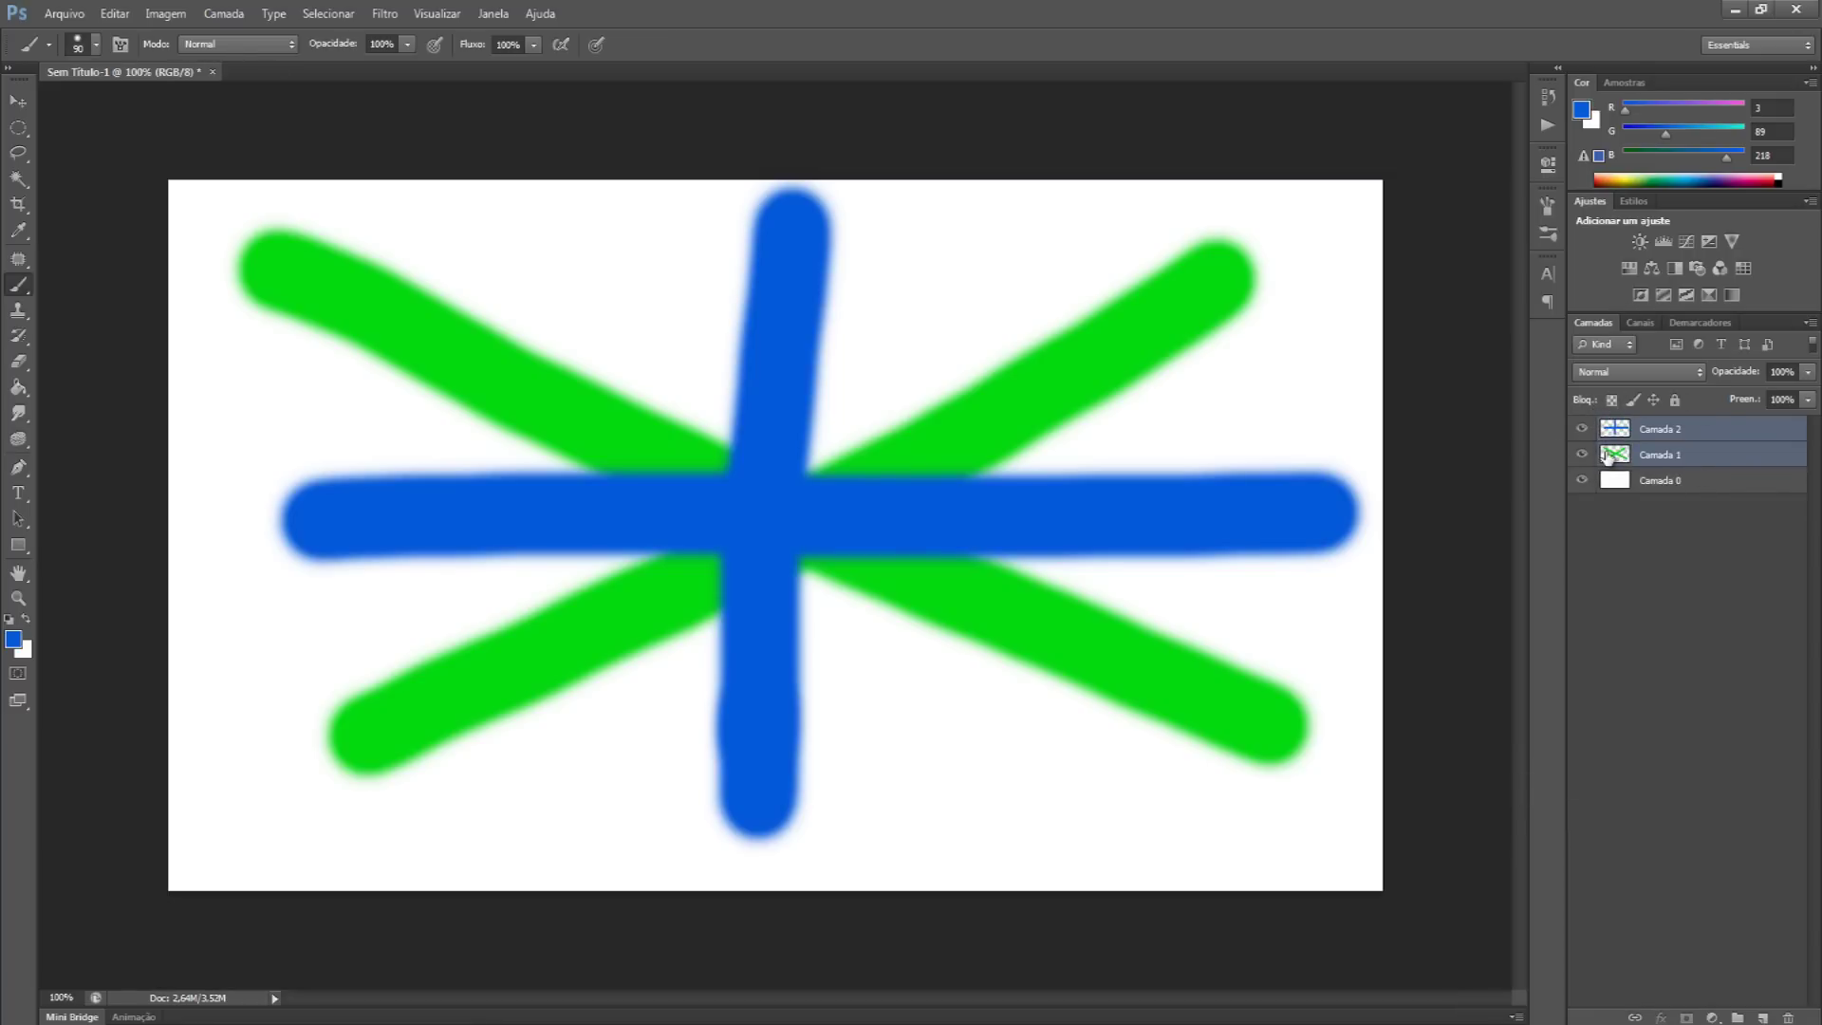
Step: Hide the blue Camada 2 and open the Estilo de Camada settings for the green Camada 1
{"action": "left_click", "coordinate": [1581, 429]}
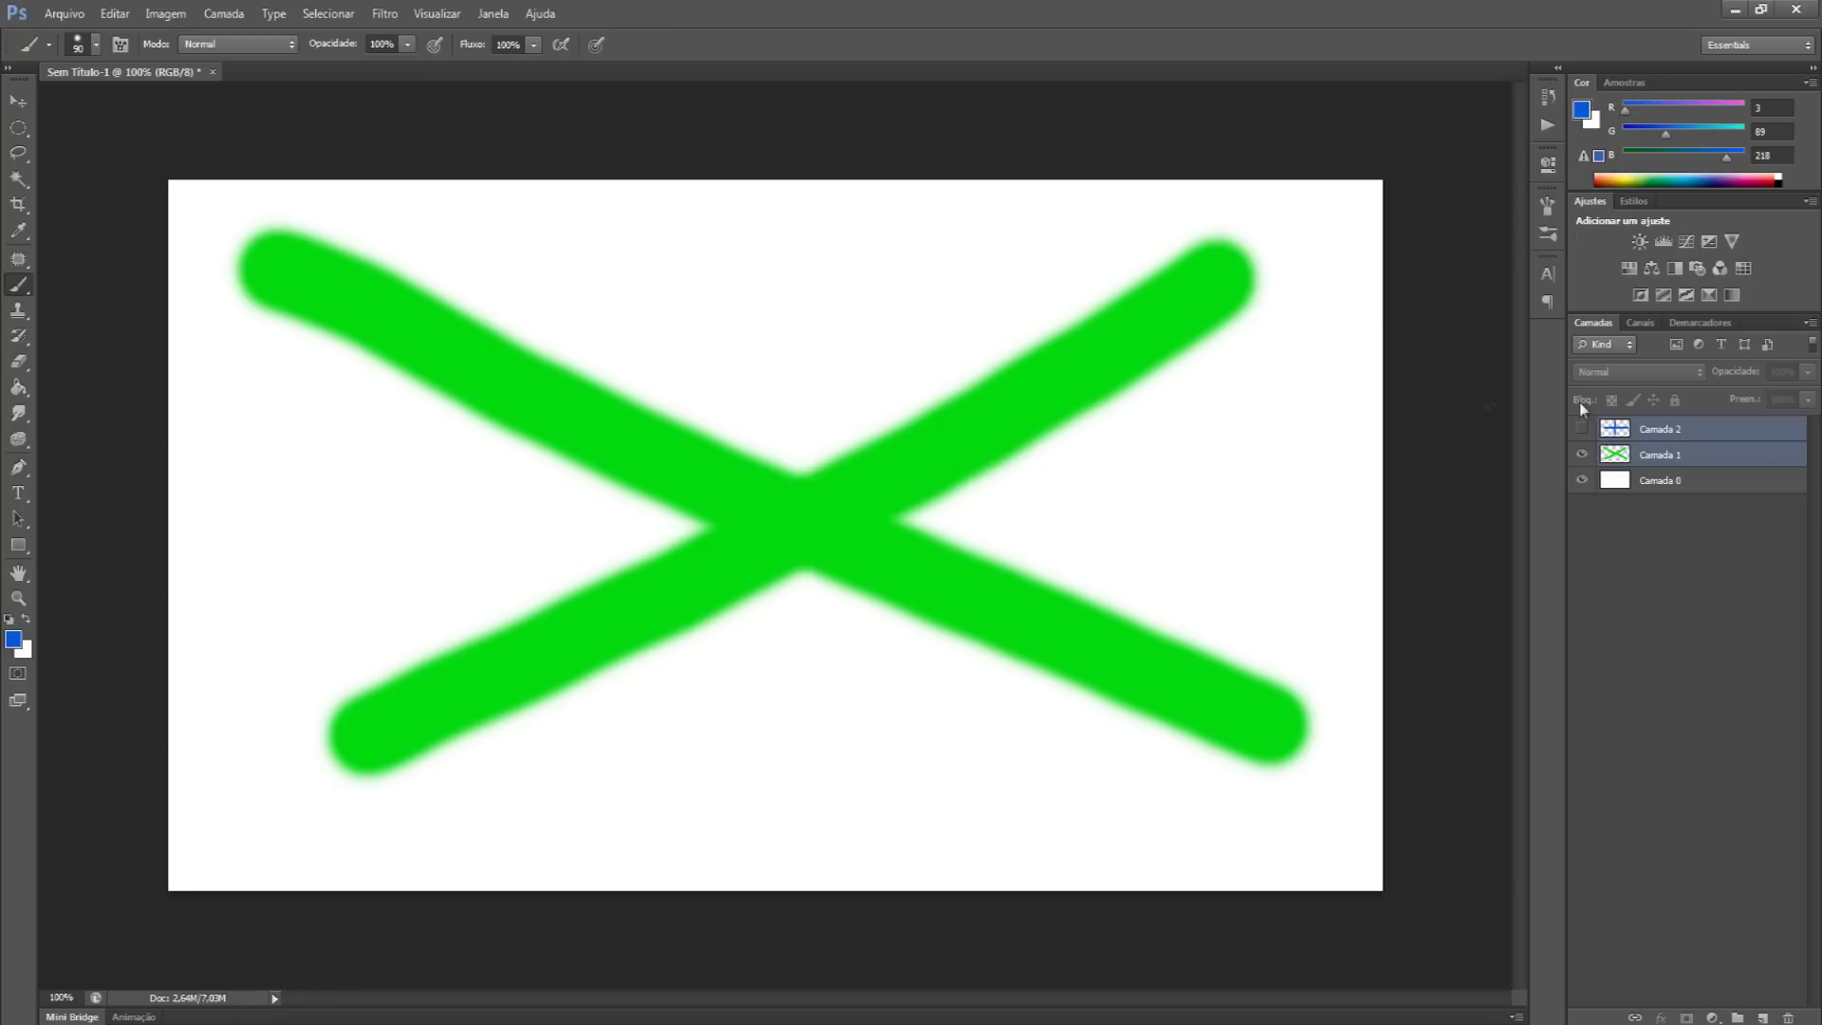
{"action": "left_click", "coordinate": [1730, 460]}
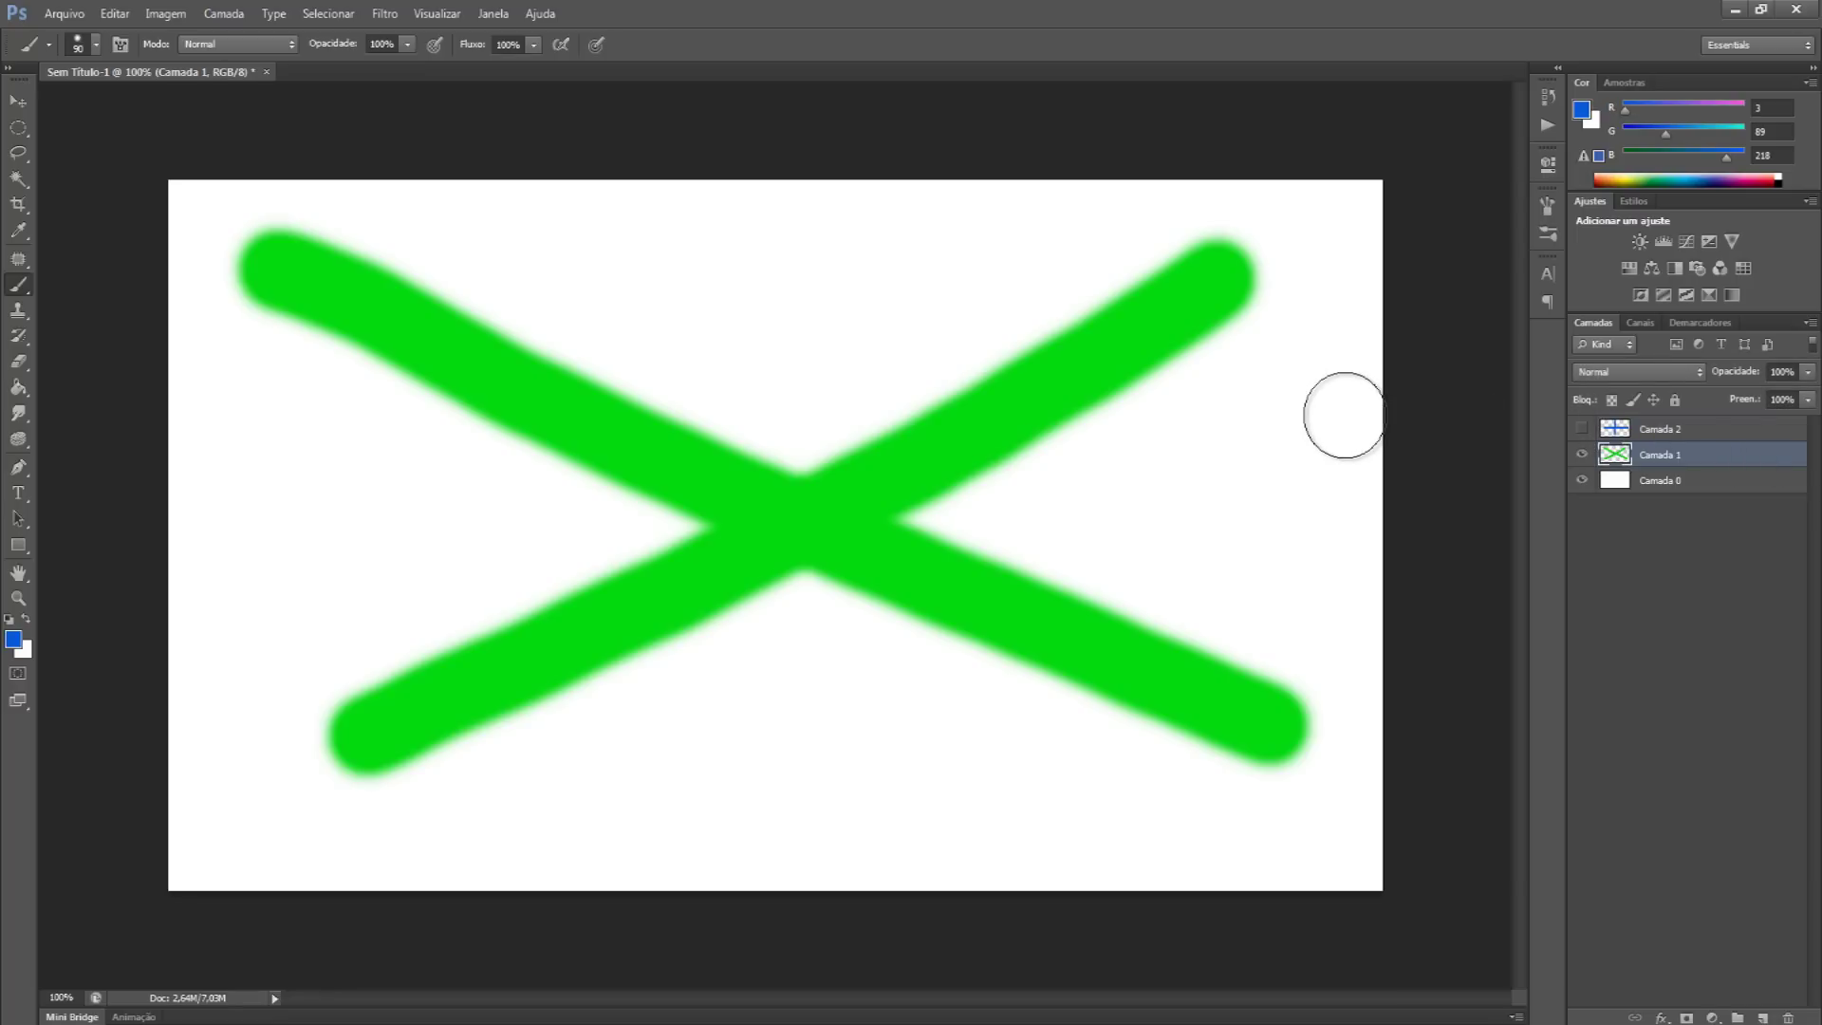
{"action": "double_click", "coordinate": [1761, 458]}
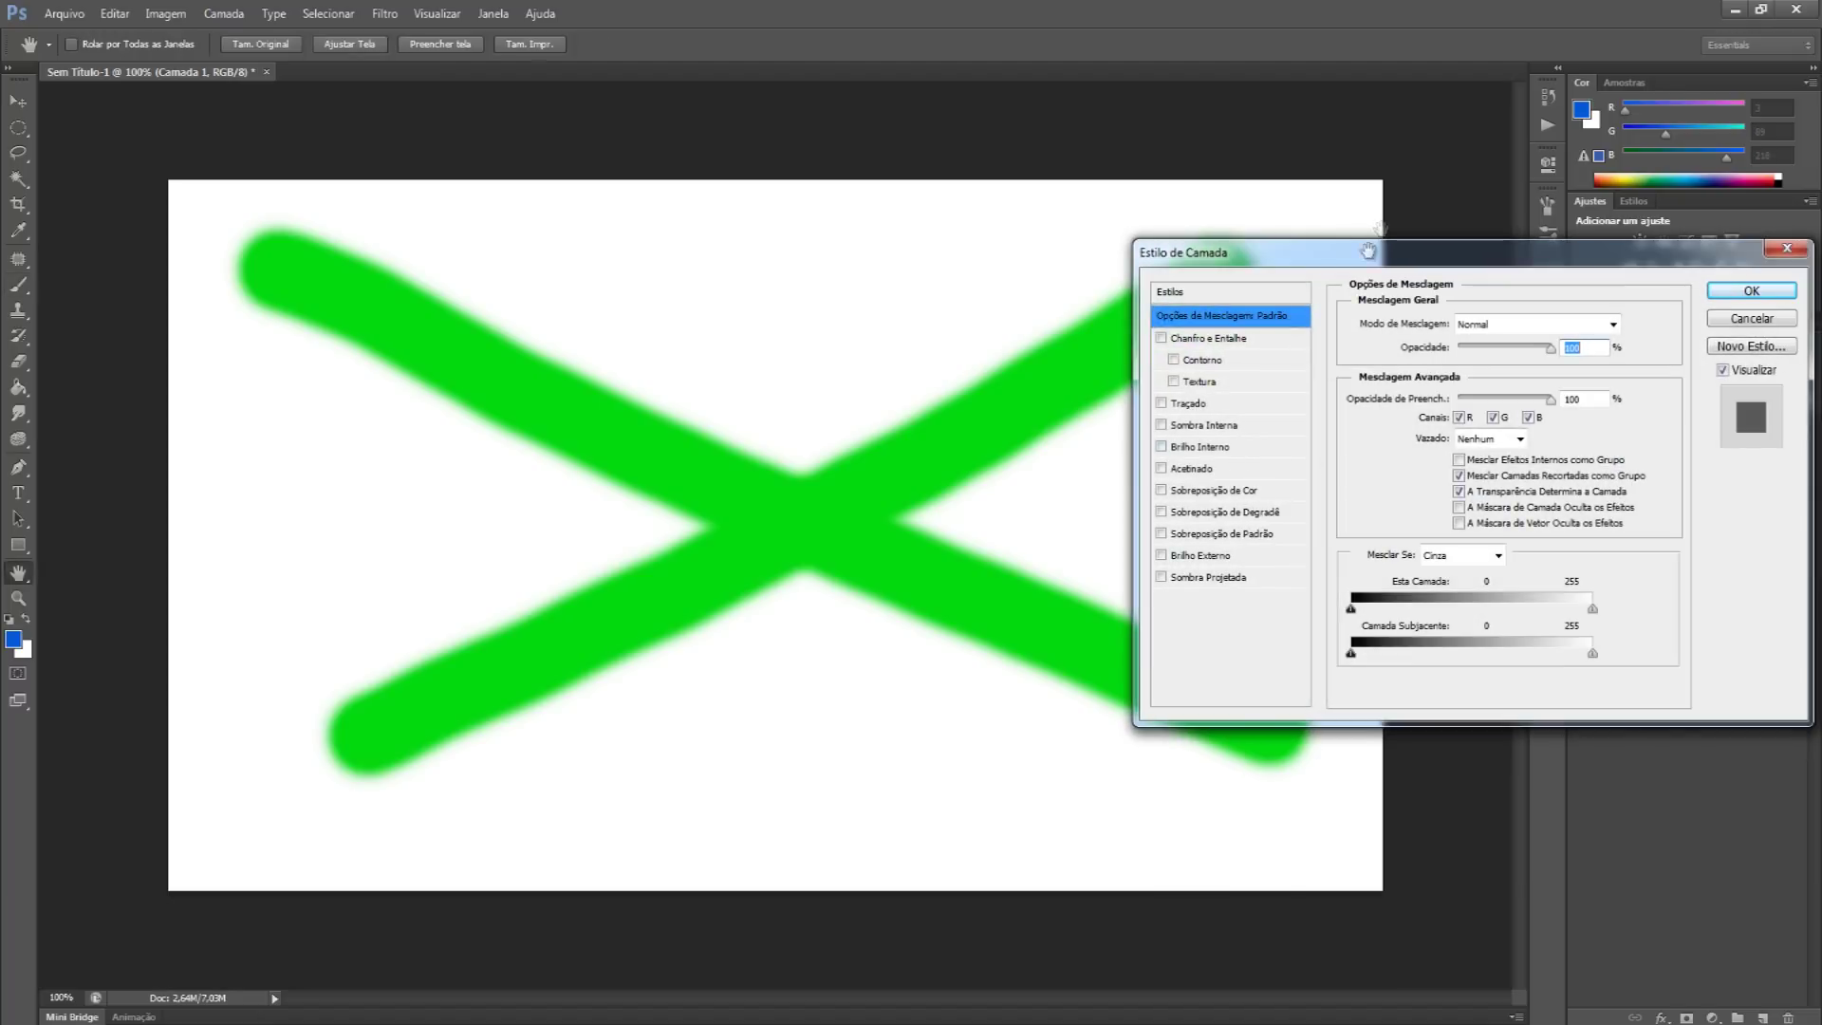
{"action": "left_click_drag", "start_coordinate": [1390, 243], "coordinate": [1283, 178]}
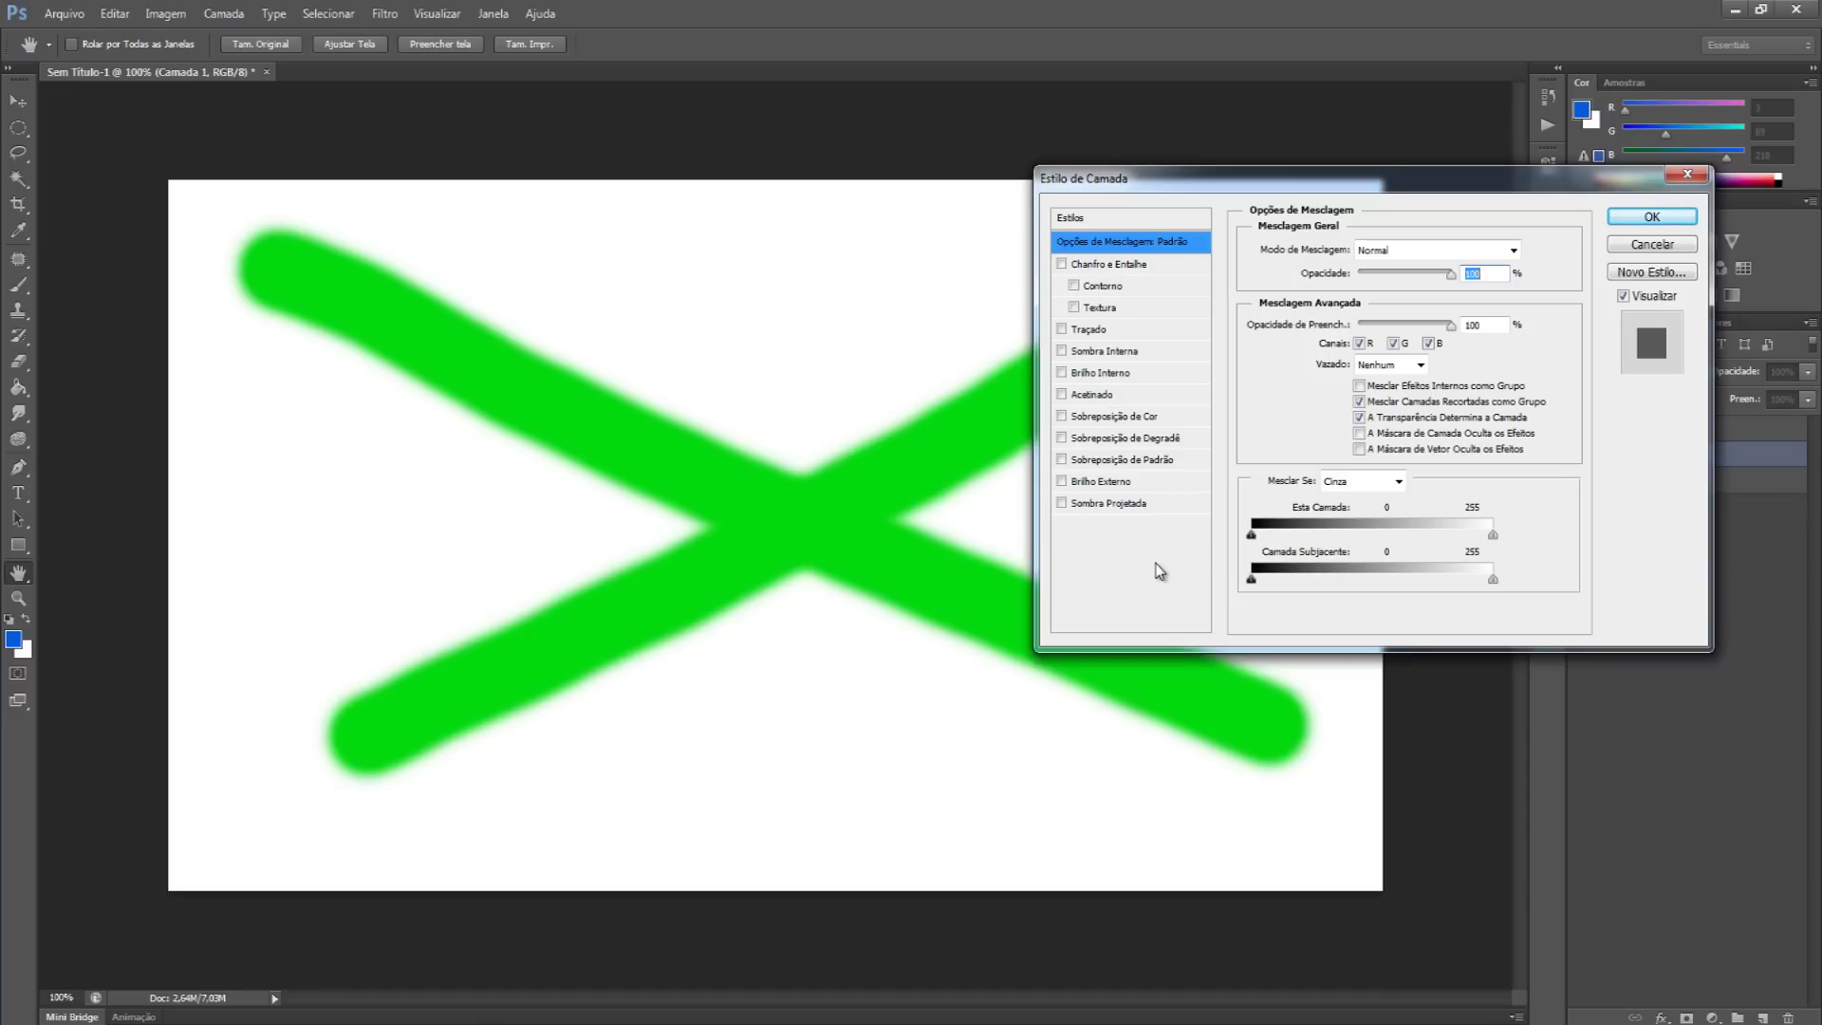
Step: Try the Chanfro e Entalhe effect with Contorno and Textura, plus Sombra Interna, switching each one off again
{"action": "left_click", "coordinate": [1107, 264]}
{"action": "left_click", "coordinate": [1109, 284]}
{"action": "left_click", "coordinate": [1099, 307]}
{"action": "left_click", "coordinate": [1074, 286]}
{"action": "left_click", "coordinate": [1062, 265]}
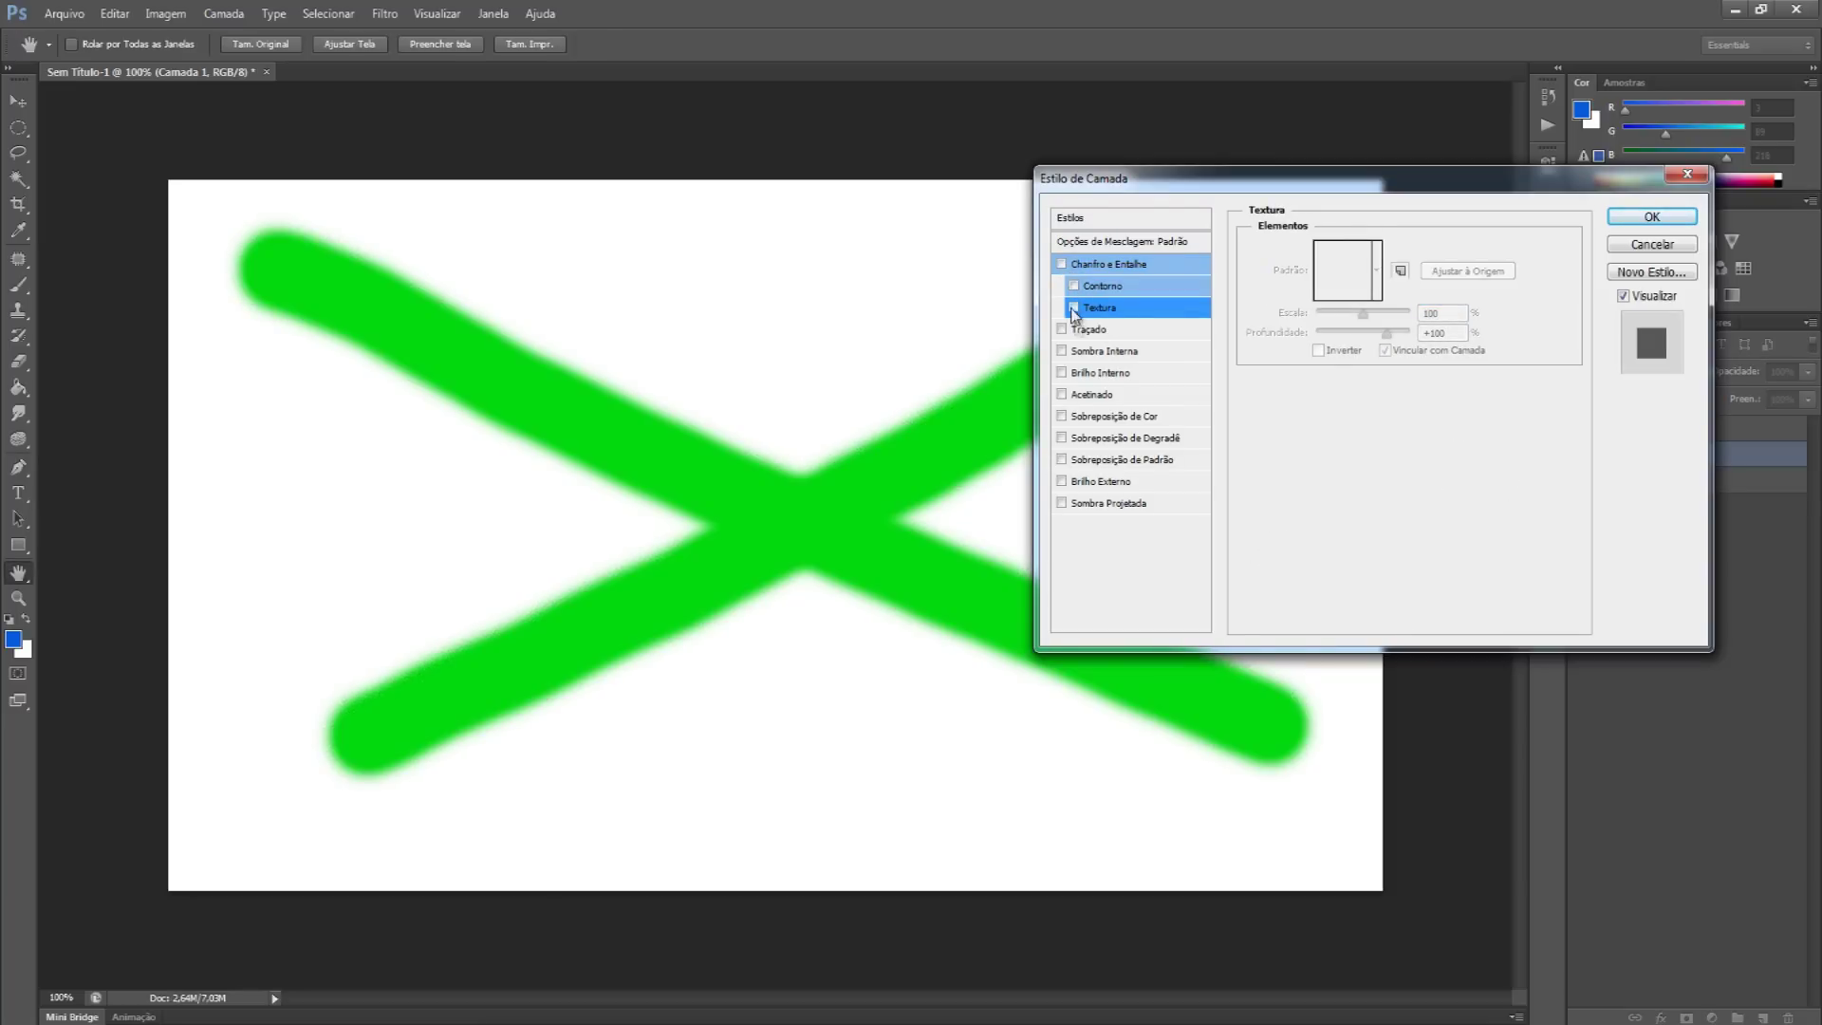
{"action": "left_click", "coordinate": [1062, 351]}
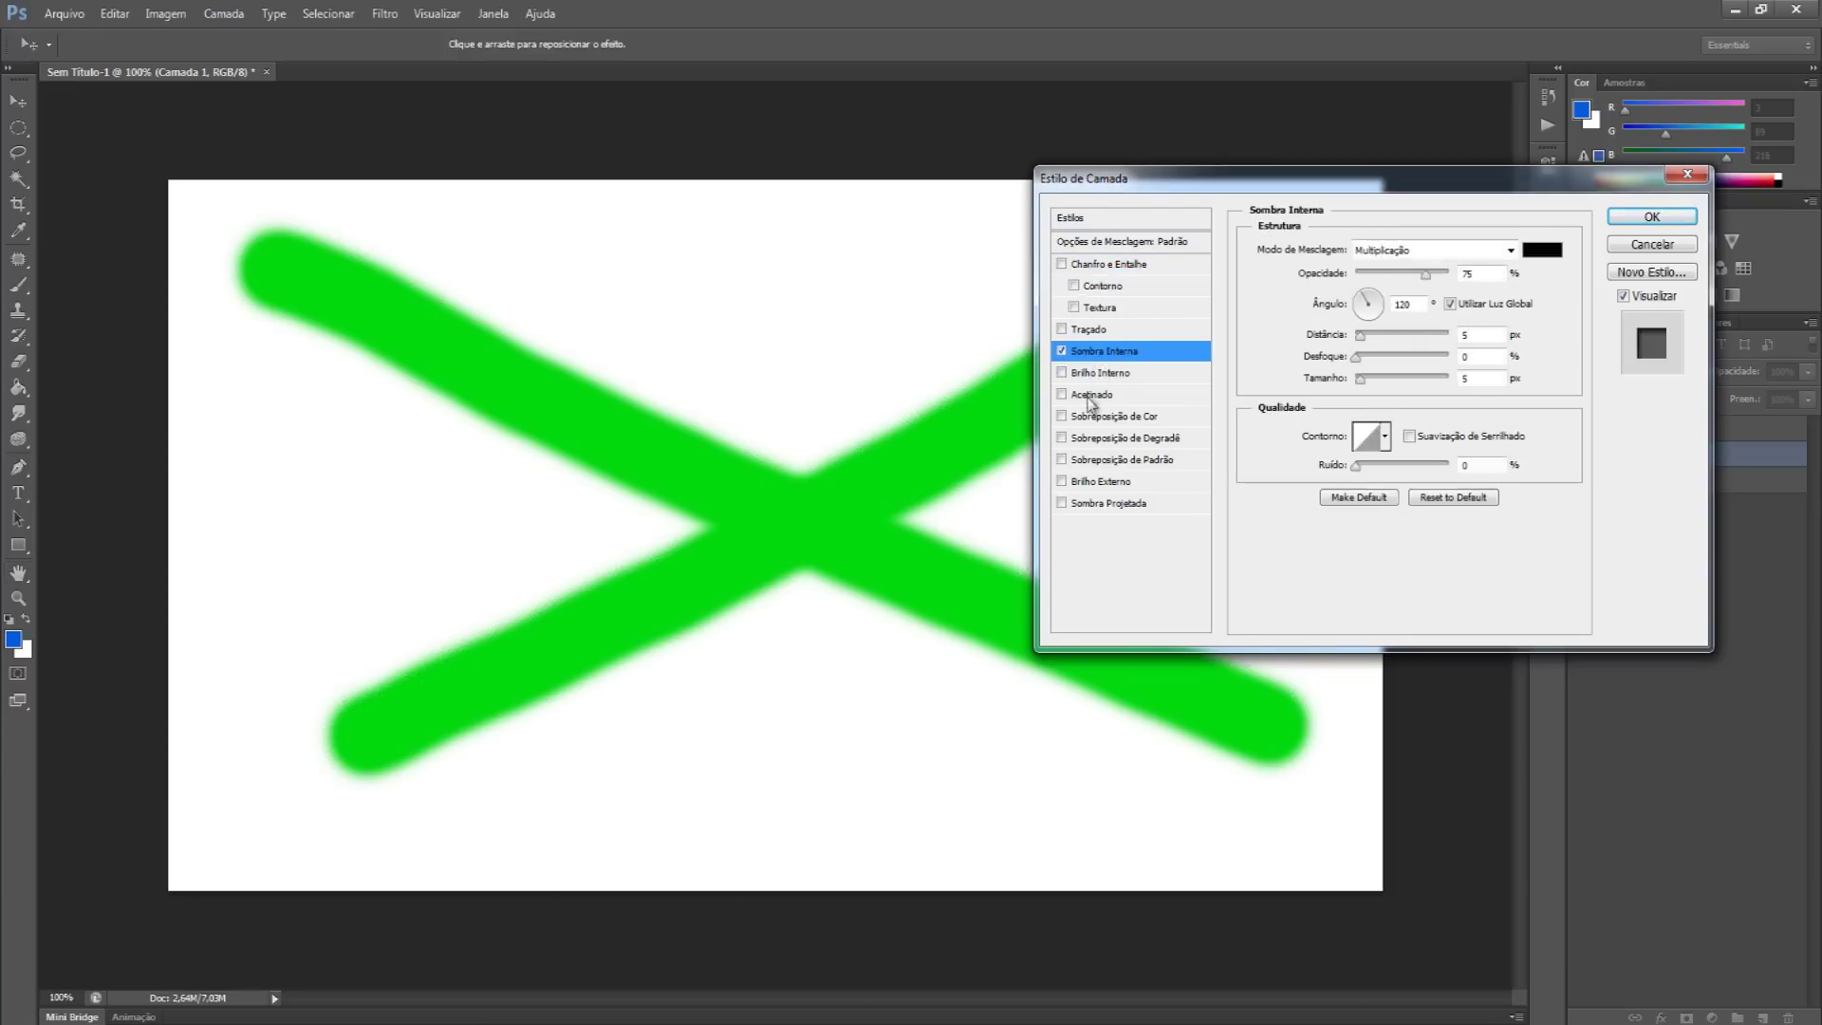
{"action": "left_click", "coordinate": [1062, 351]}
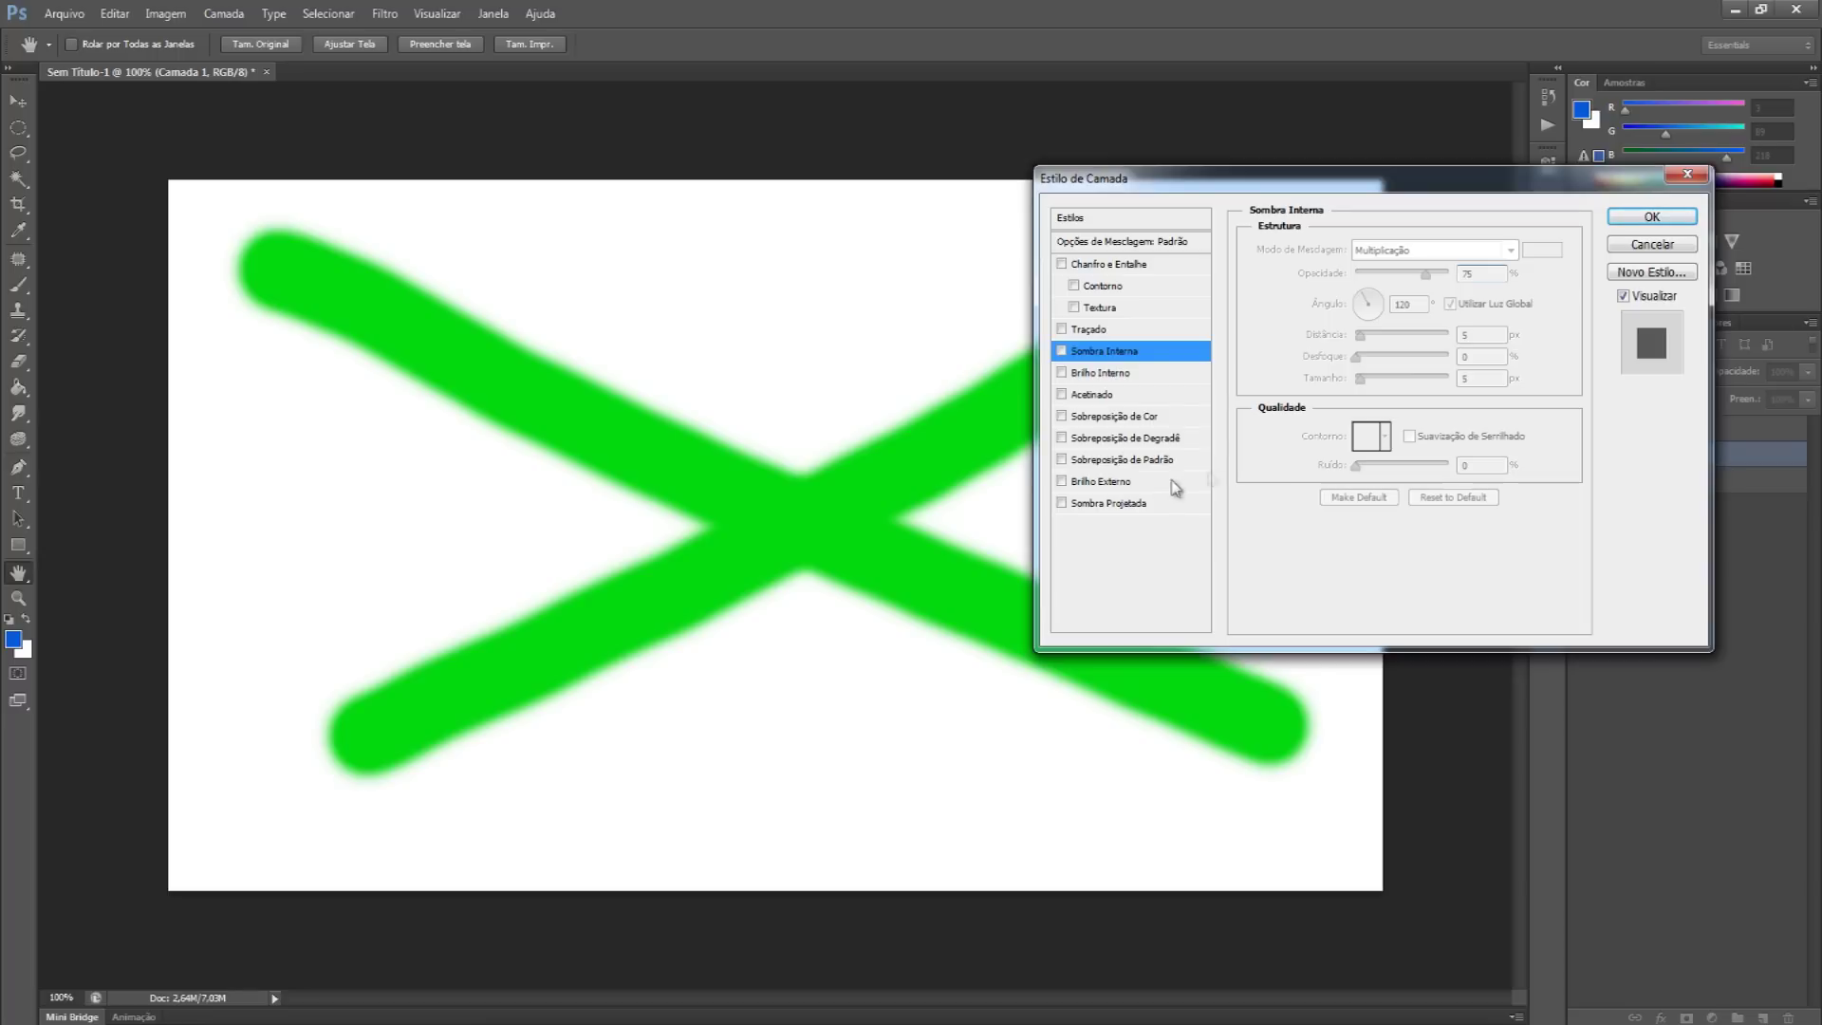
Step: Try the Sombra Projetada effect on Camada 1, switch it off and close the layer style settings without applying anything
{"action": "left_click", "coordinate": [1124, 503]}
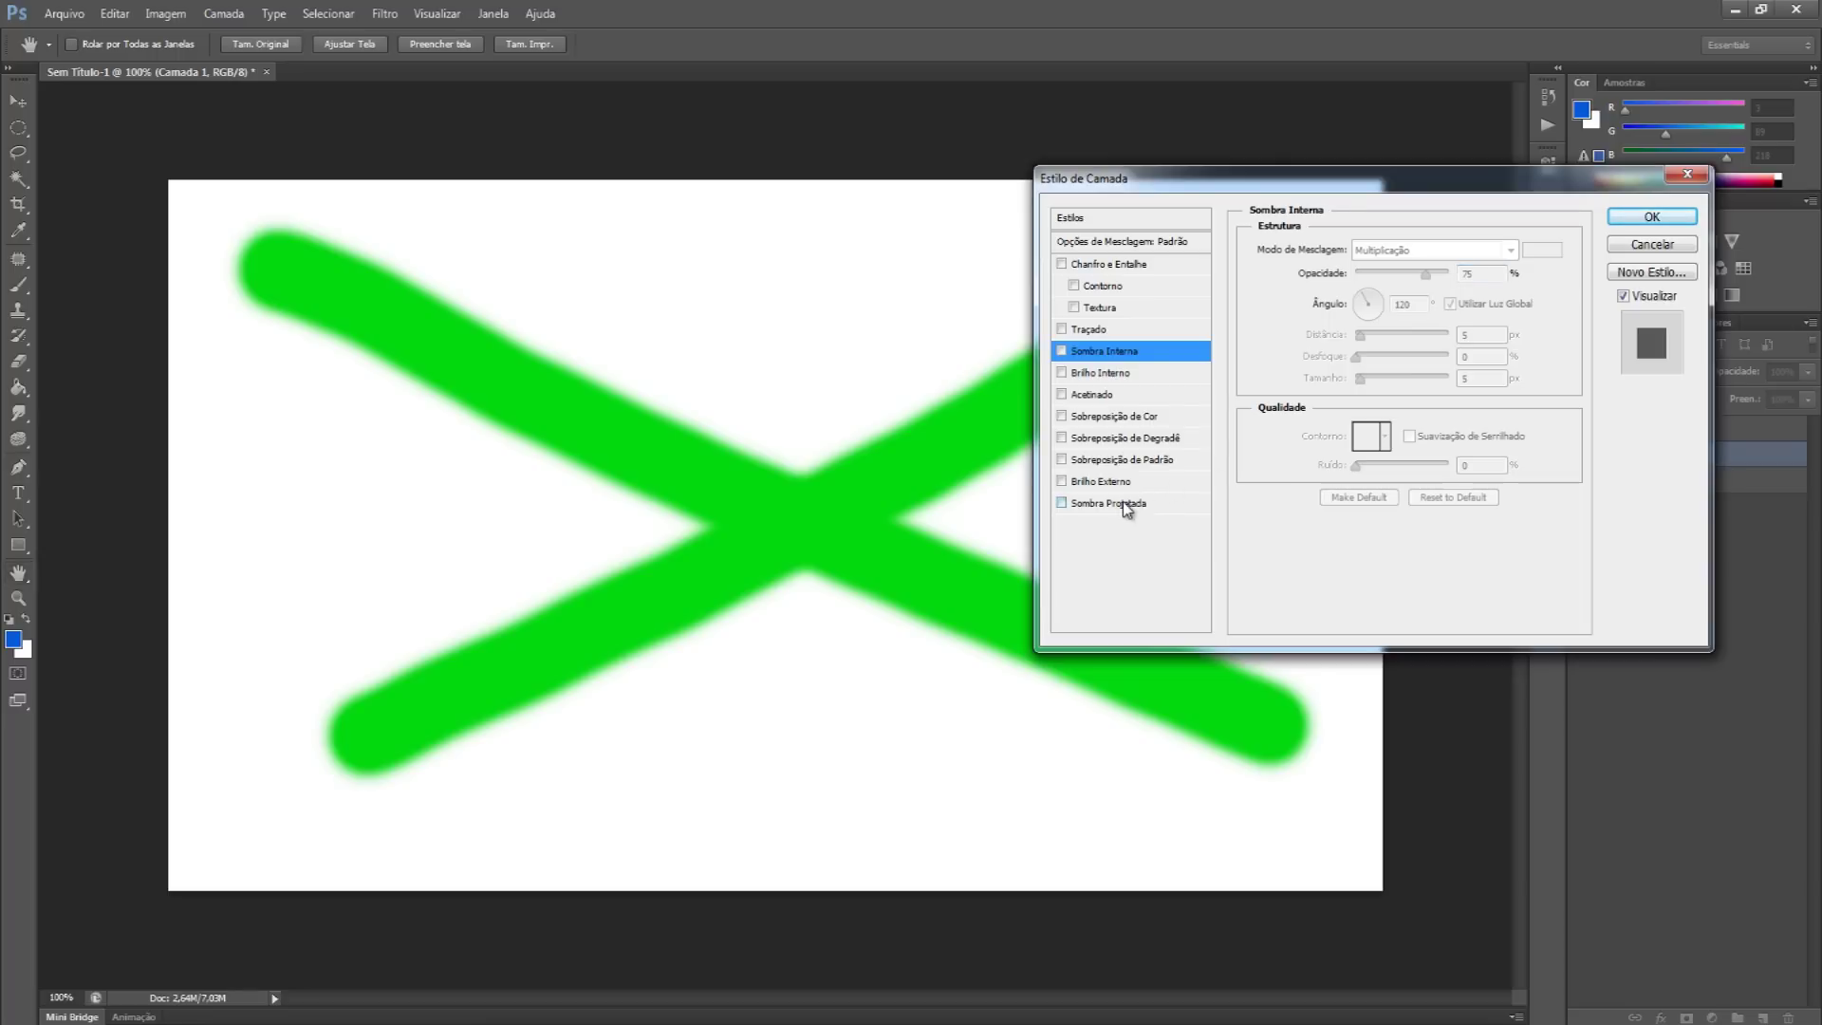
{"action": "left_click", "coordinate": [1063, 503]}
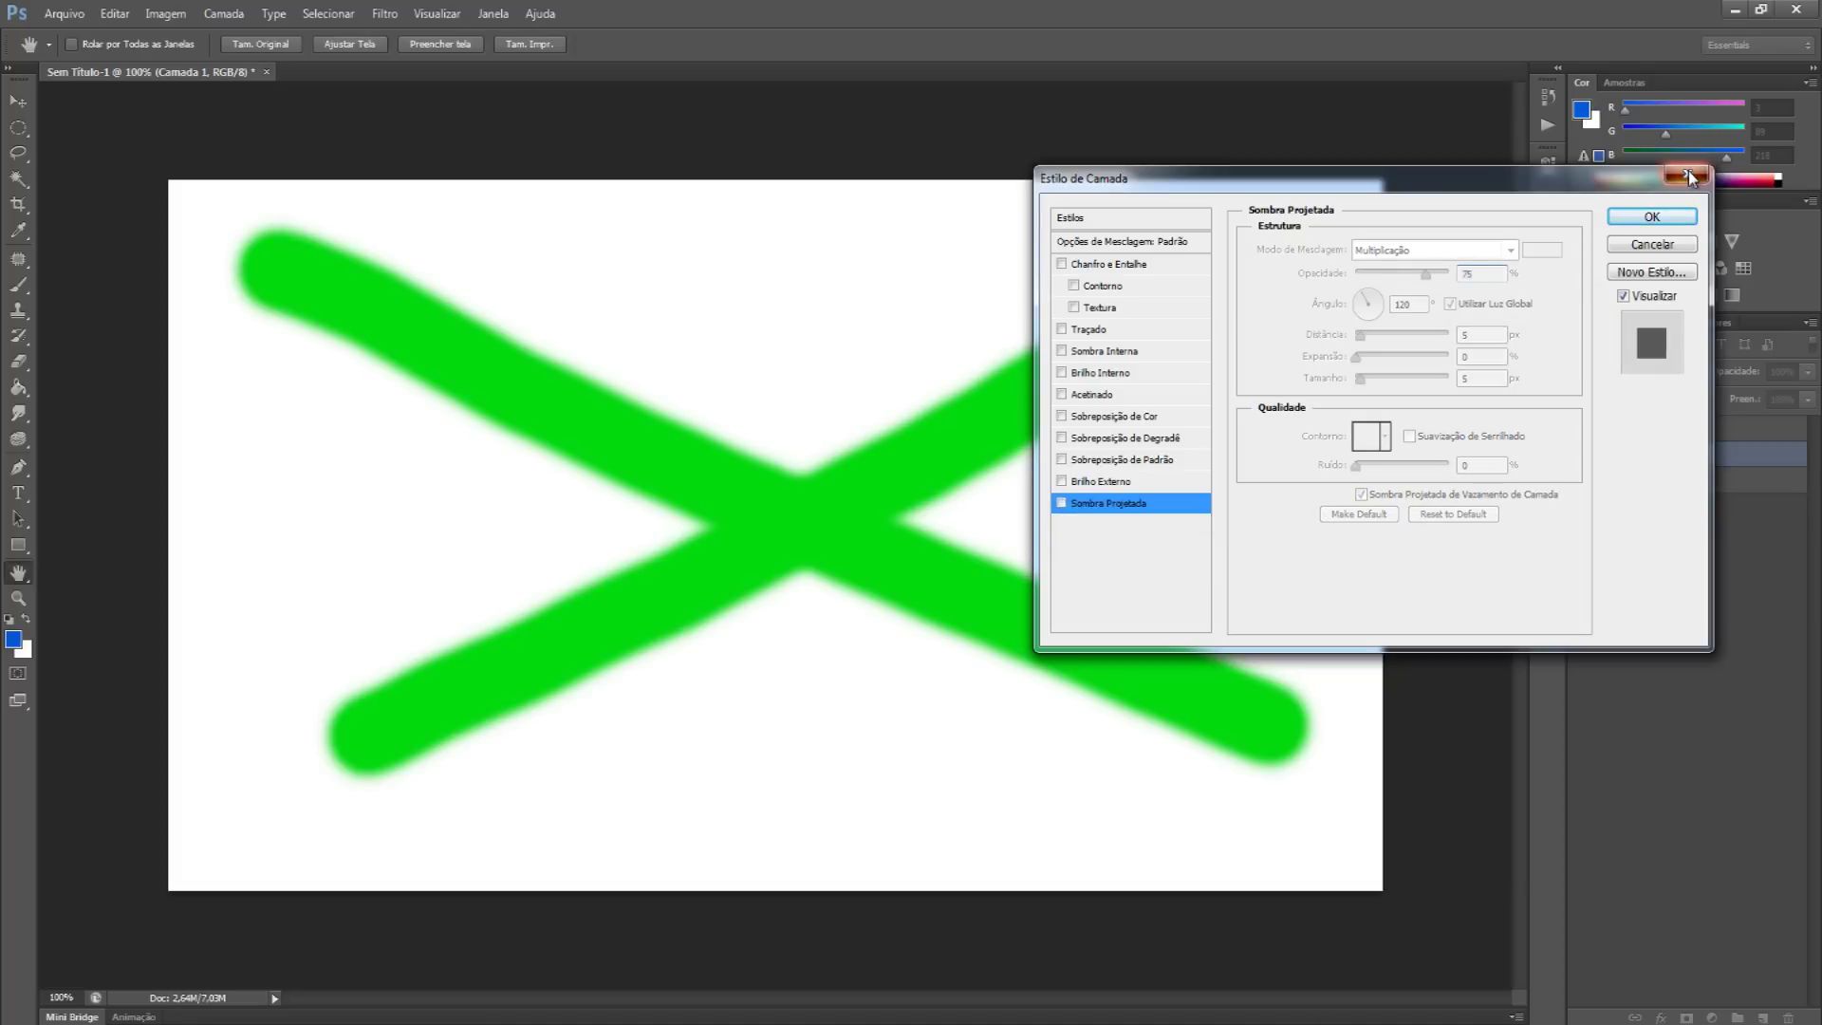
{"action": "left_click", "coordinate": [1688, 174]}
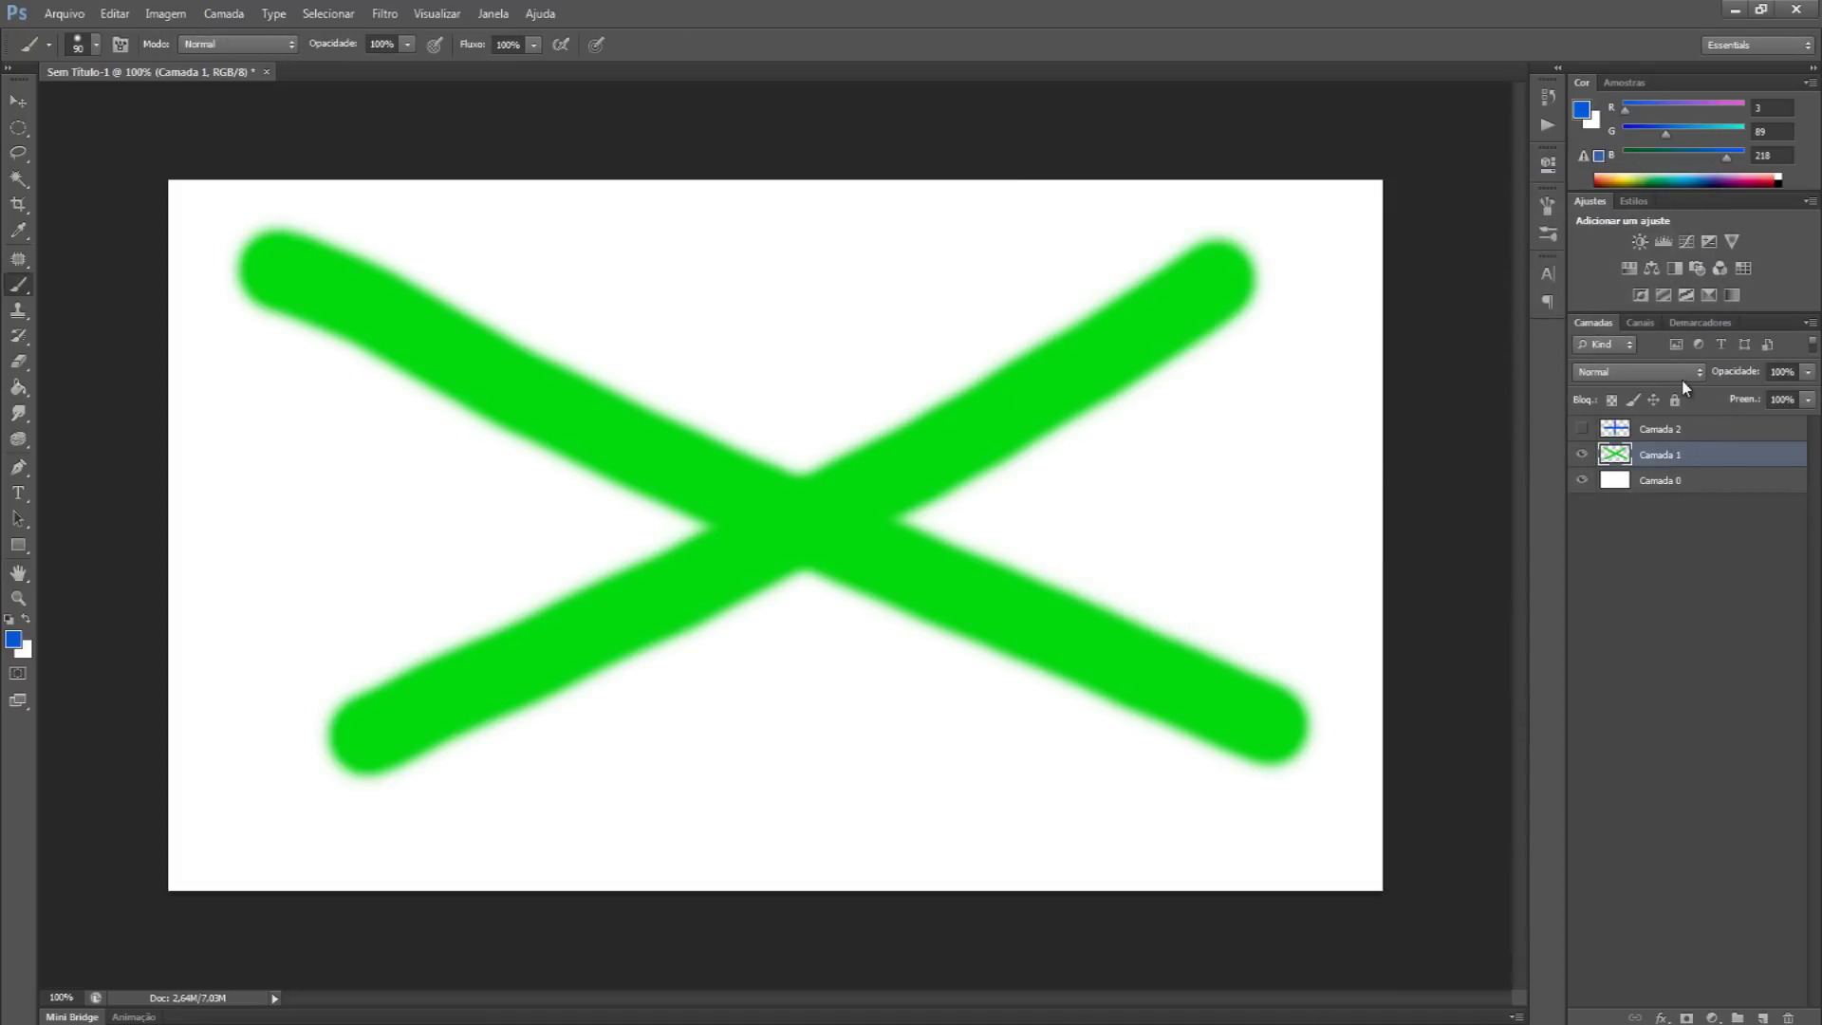
Step: Make the blue Camada 2 visible again and select it as the active layer
{"action": "left_click", "coordinate": [1684, 372]}
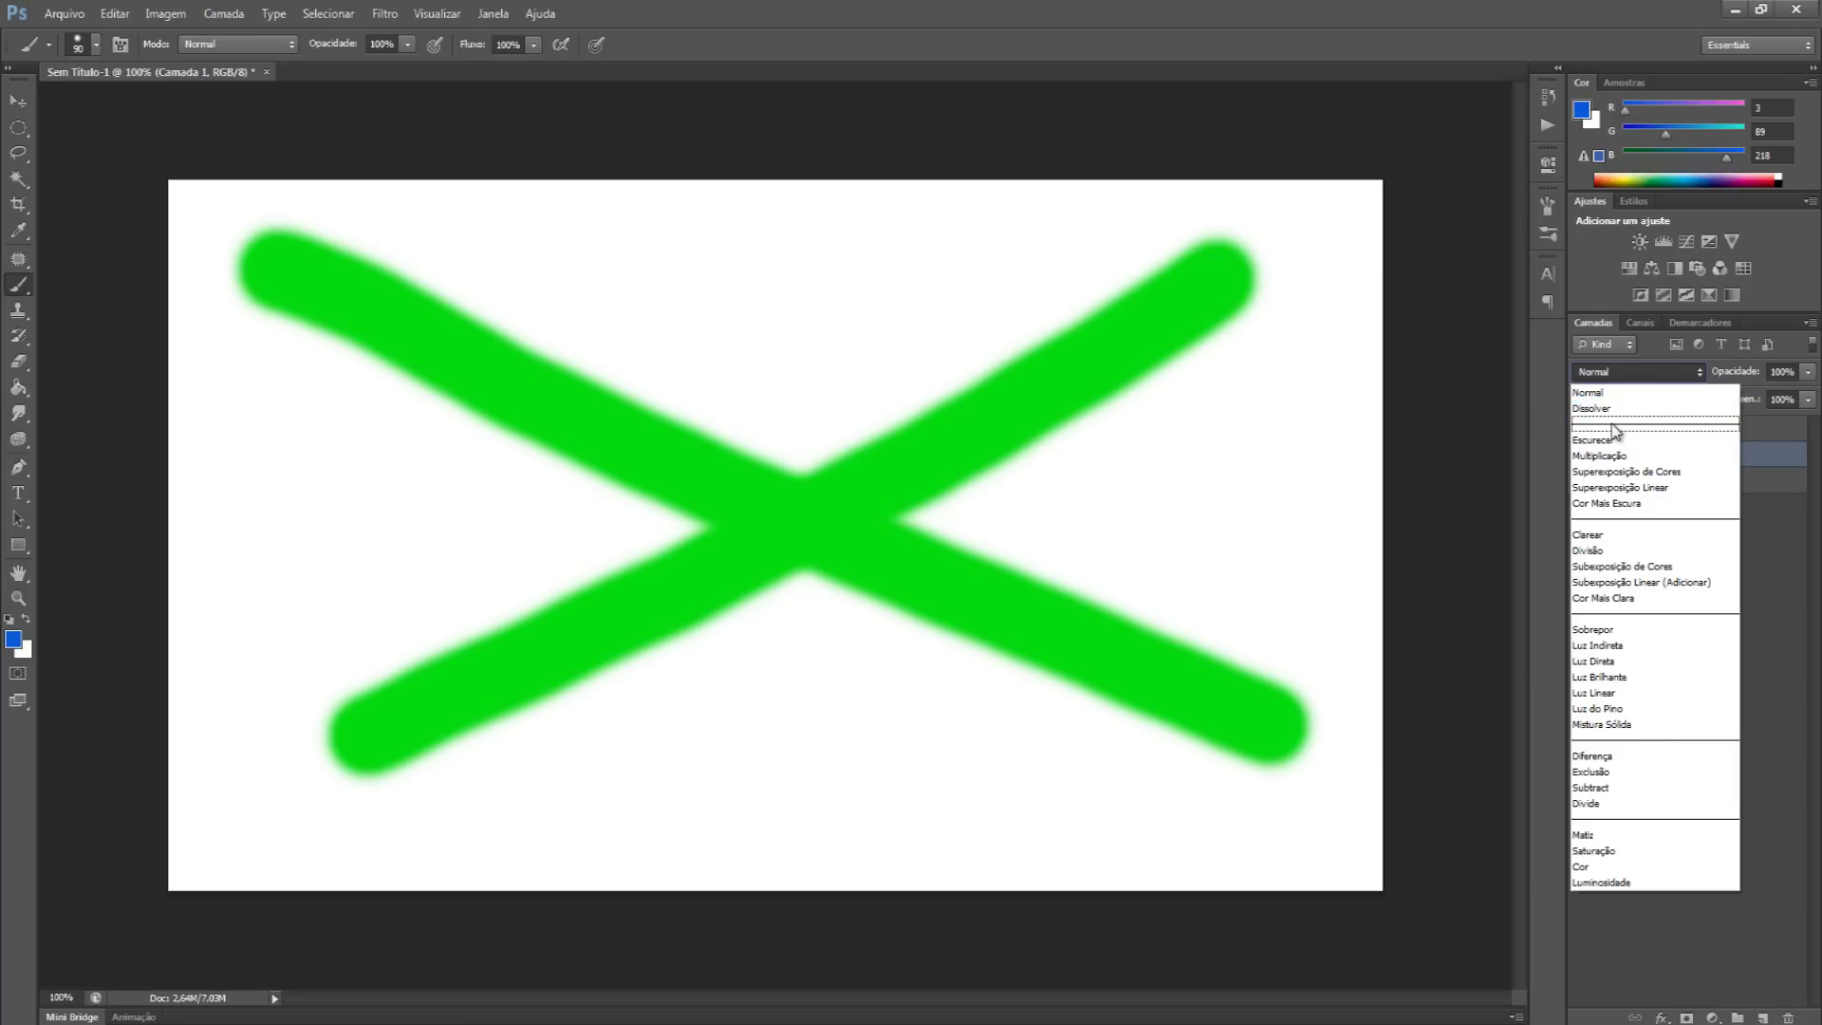
{"action": "left_click", "coordinate": [1663, 366]}
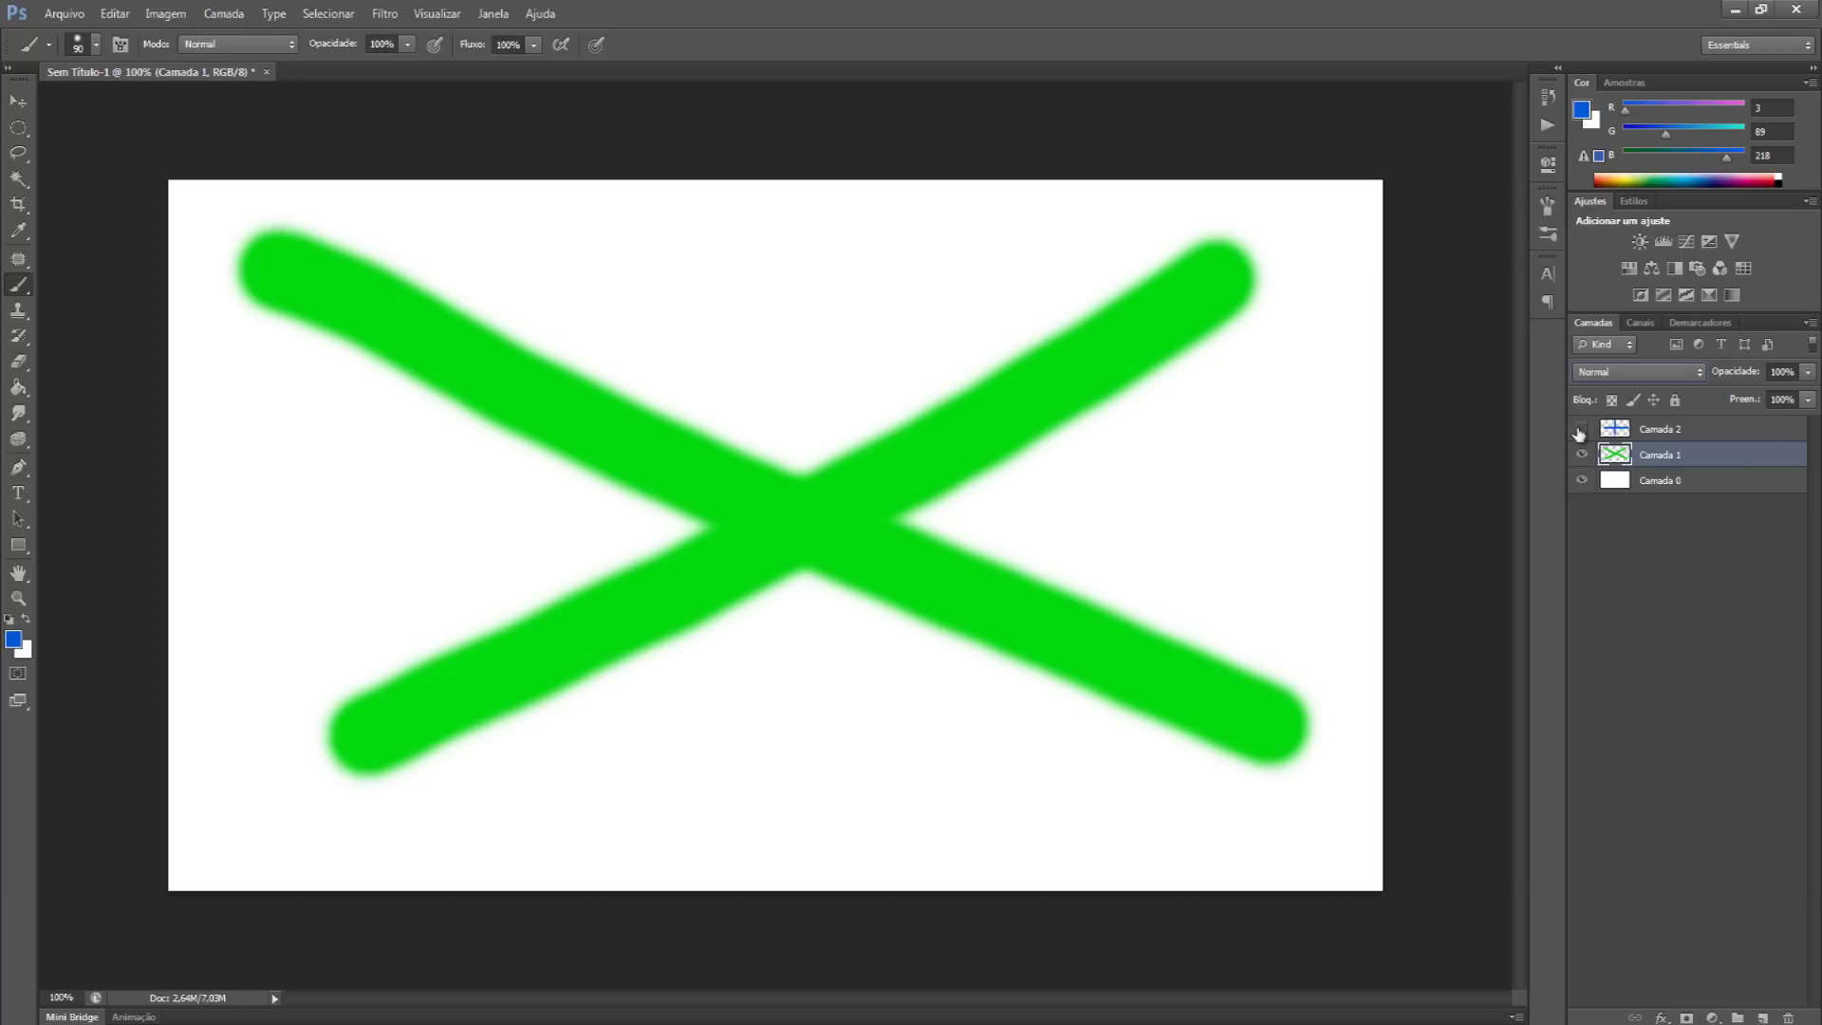
{"action": "left_click", "coordinate": [1580, 432]}
{"action": "left_click", "coordinate": [1657, 432]}
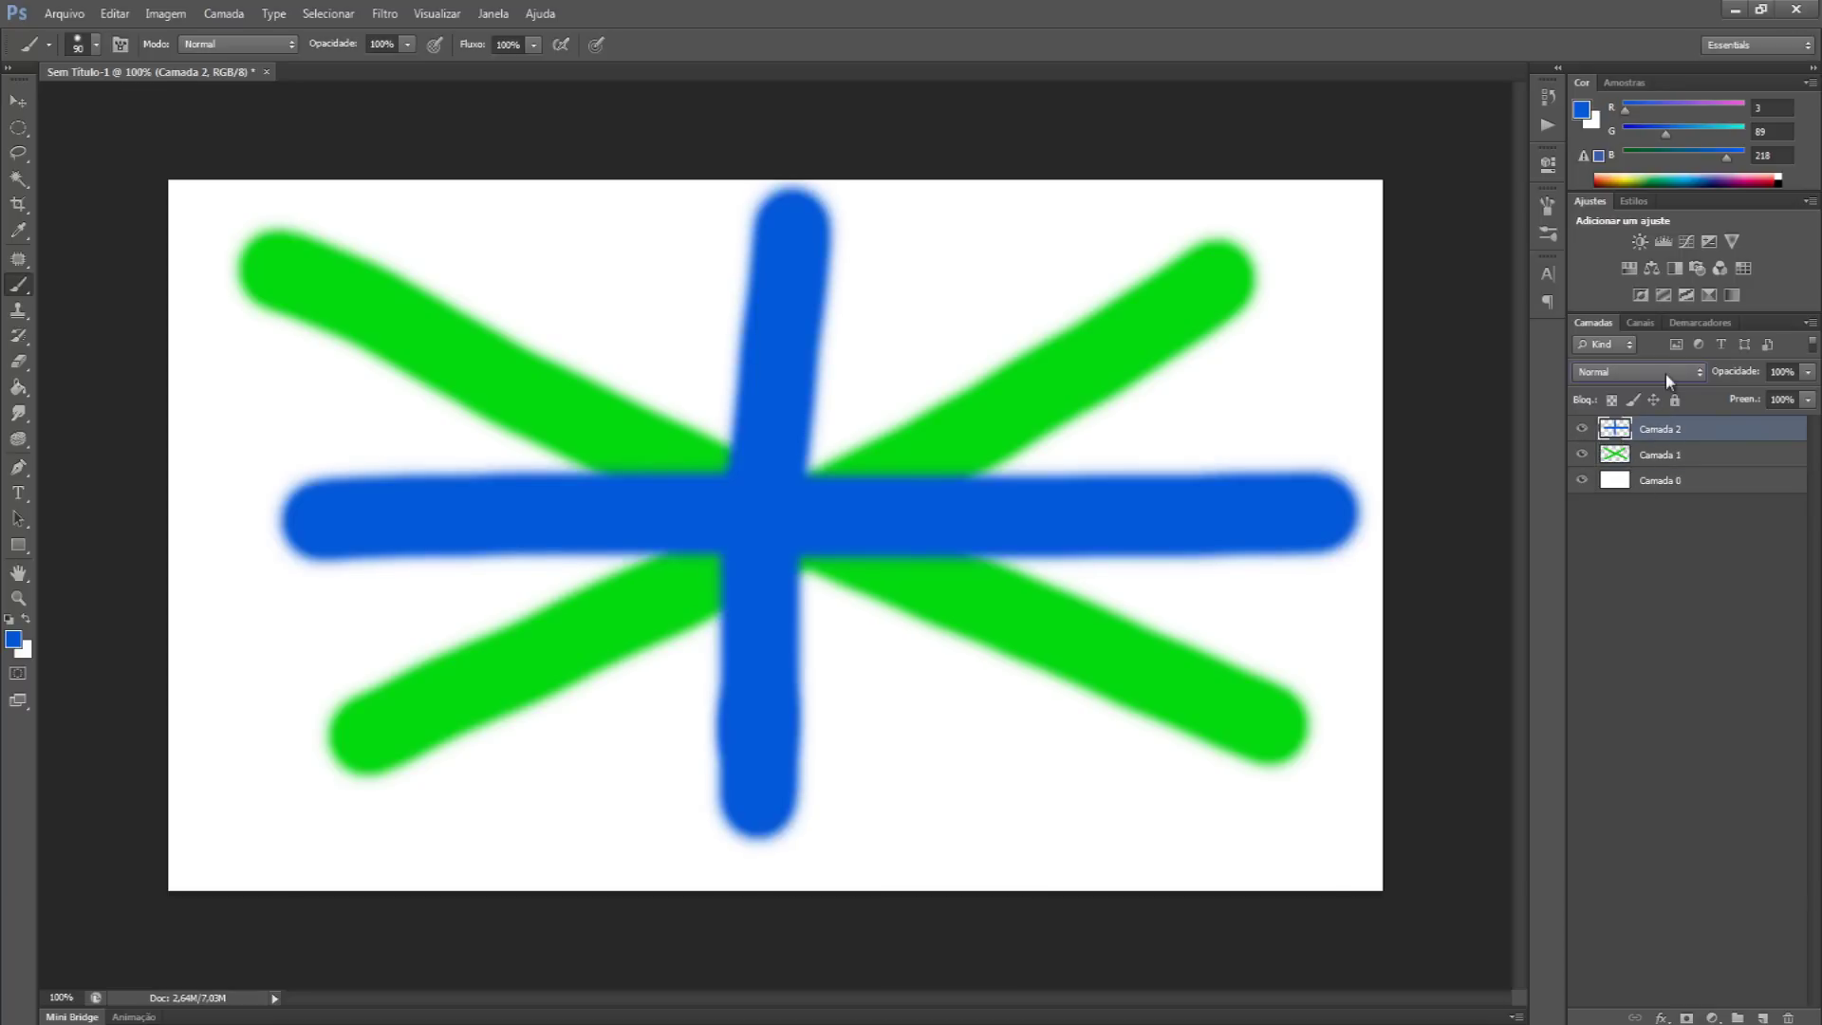
Step: Try the Dissolver blend mode on Camada 2, followed by Escurecer
{"action": "left_click", "coordinate": [1665, 372]}
{"action": "left_click", "coordinate": [1665, 366]}
{"action": "left_click", "coordinate": [1649, 370]}
{"action": "left_click", "coordinate": [1613, 408]}
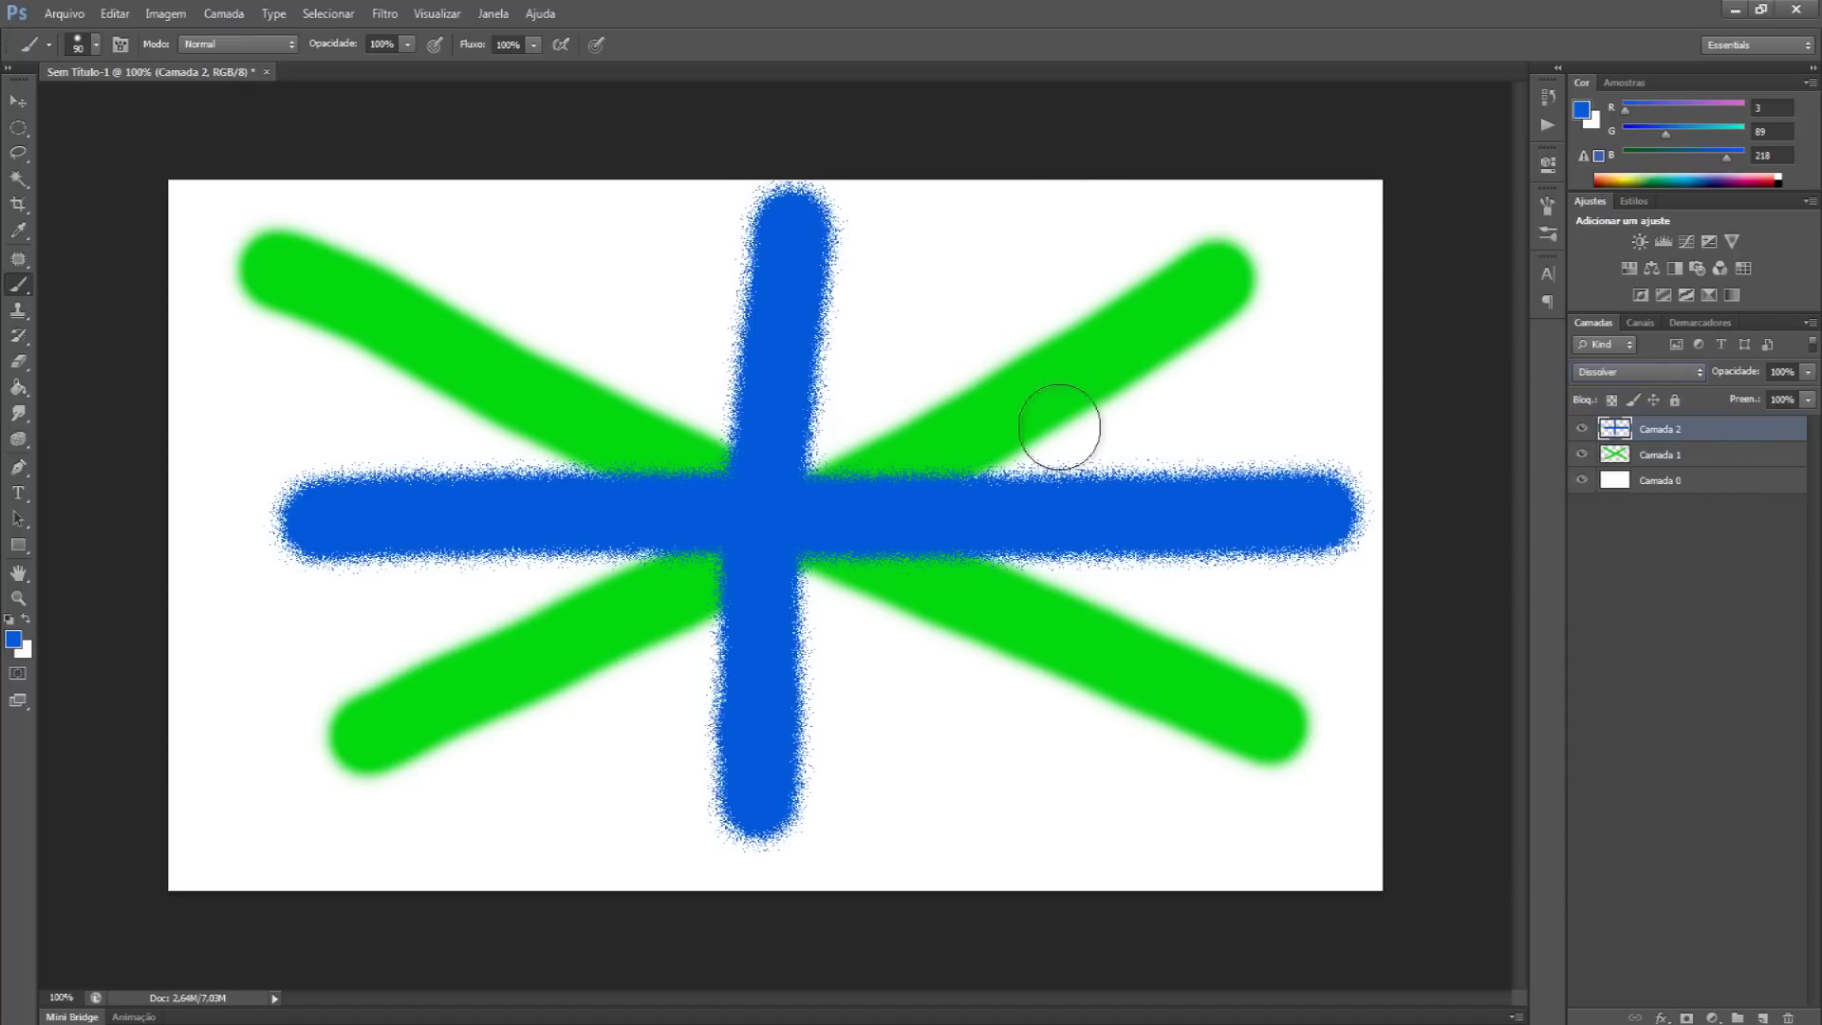
{"action": "left_click", "coordinate": [1604, 380]}
{"action": "left_click", "coordinate": [1623, 448]}
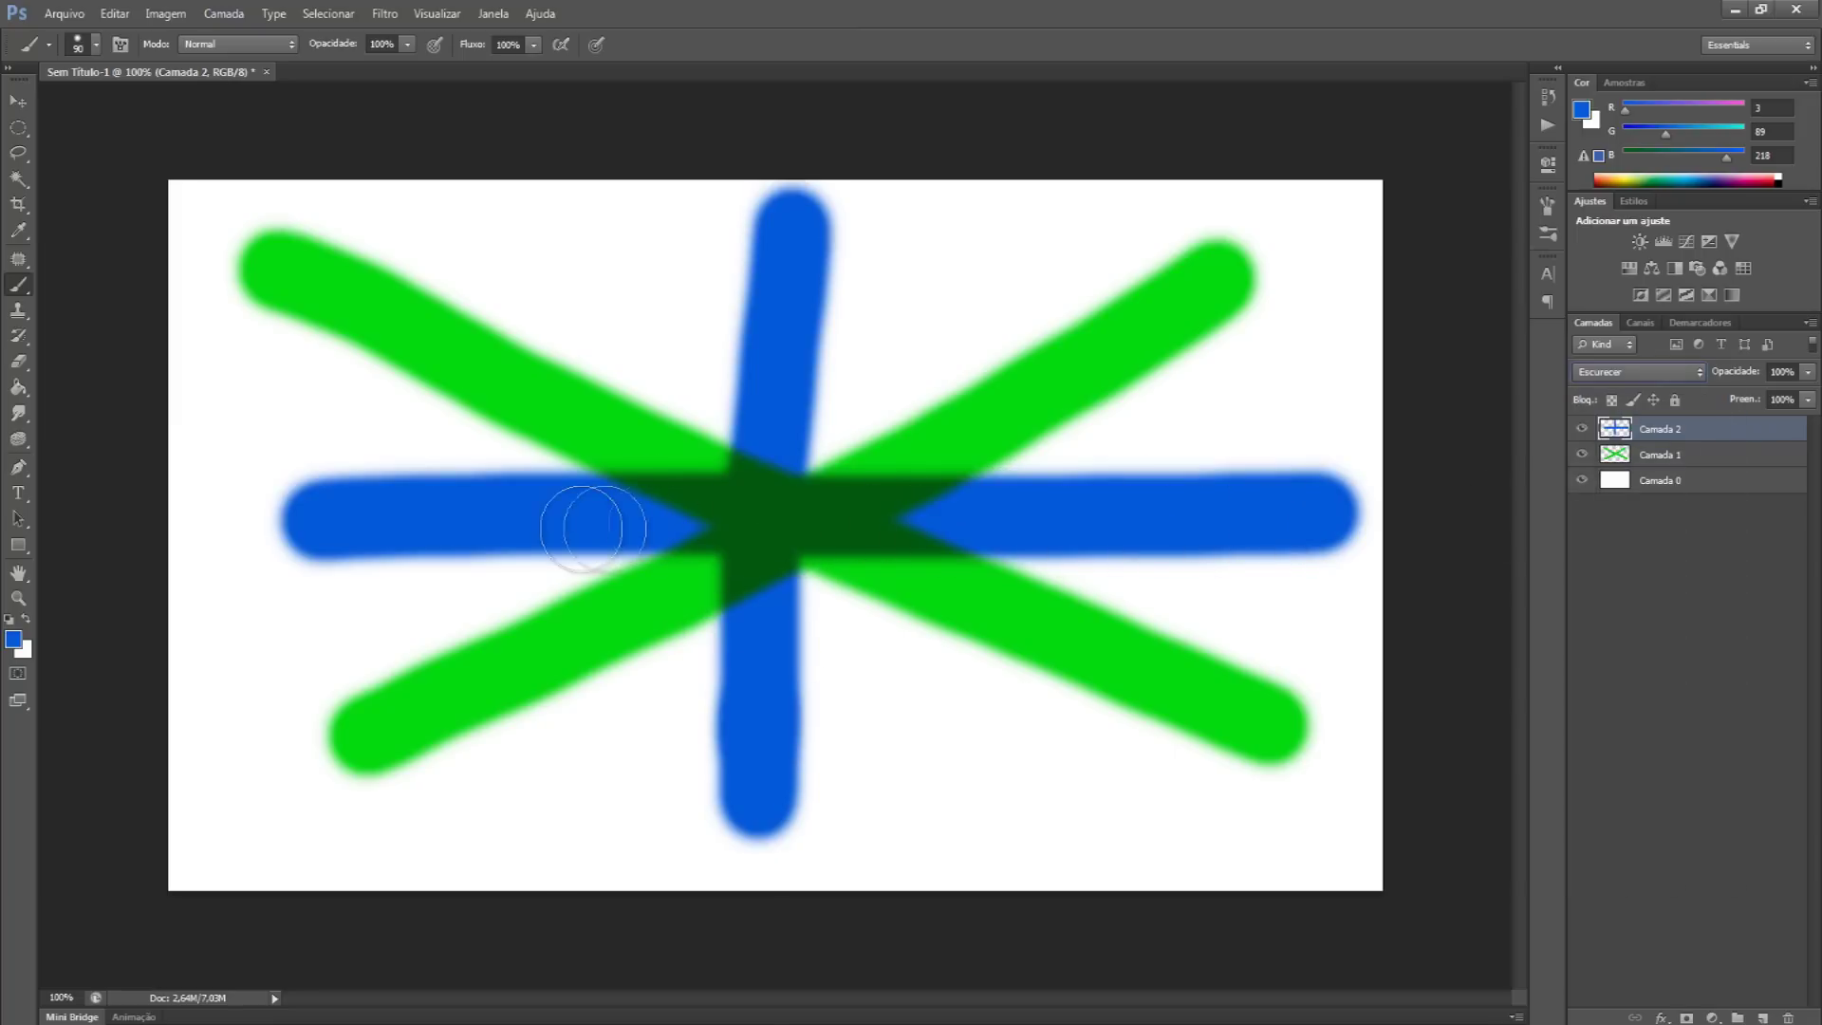
Step: Try the Clarear and Sobrepor blend modes on Camada 2, then restore its mode to Normal
{"action": "left_click", "coordinate": [1647, 378]}
{"action": "left_click", "coordinate": [1615, 536]}
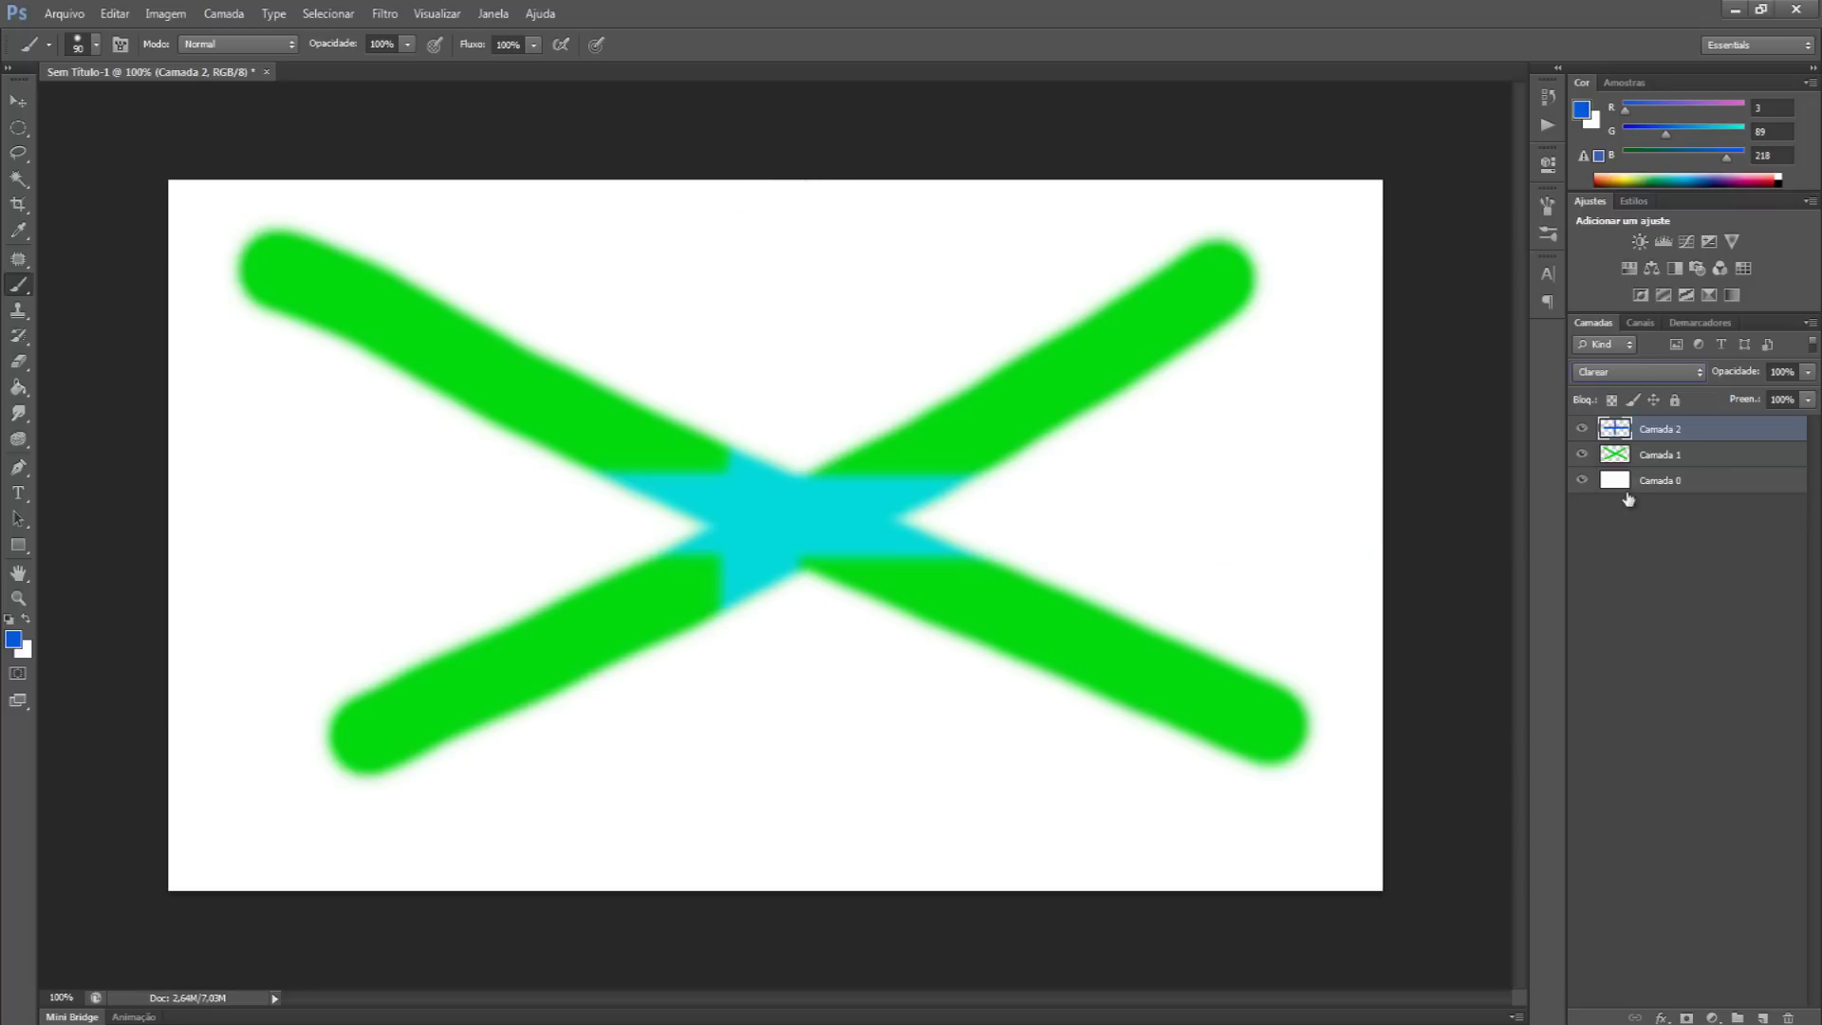
{"action": "left_click", "coordinate": [1638, 372]}
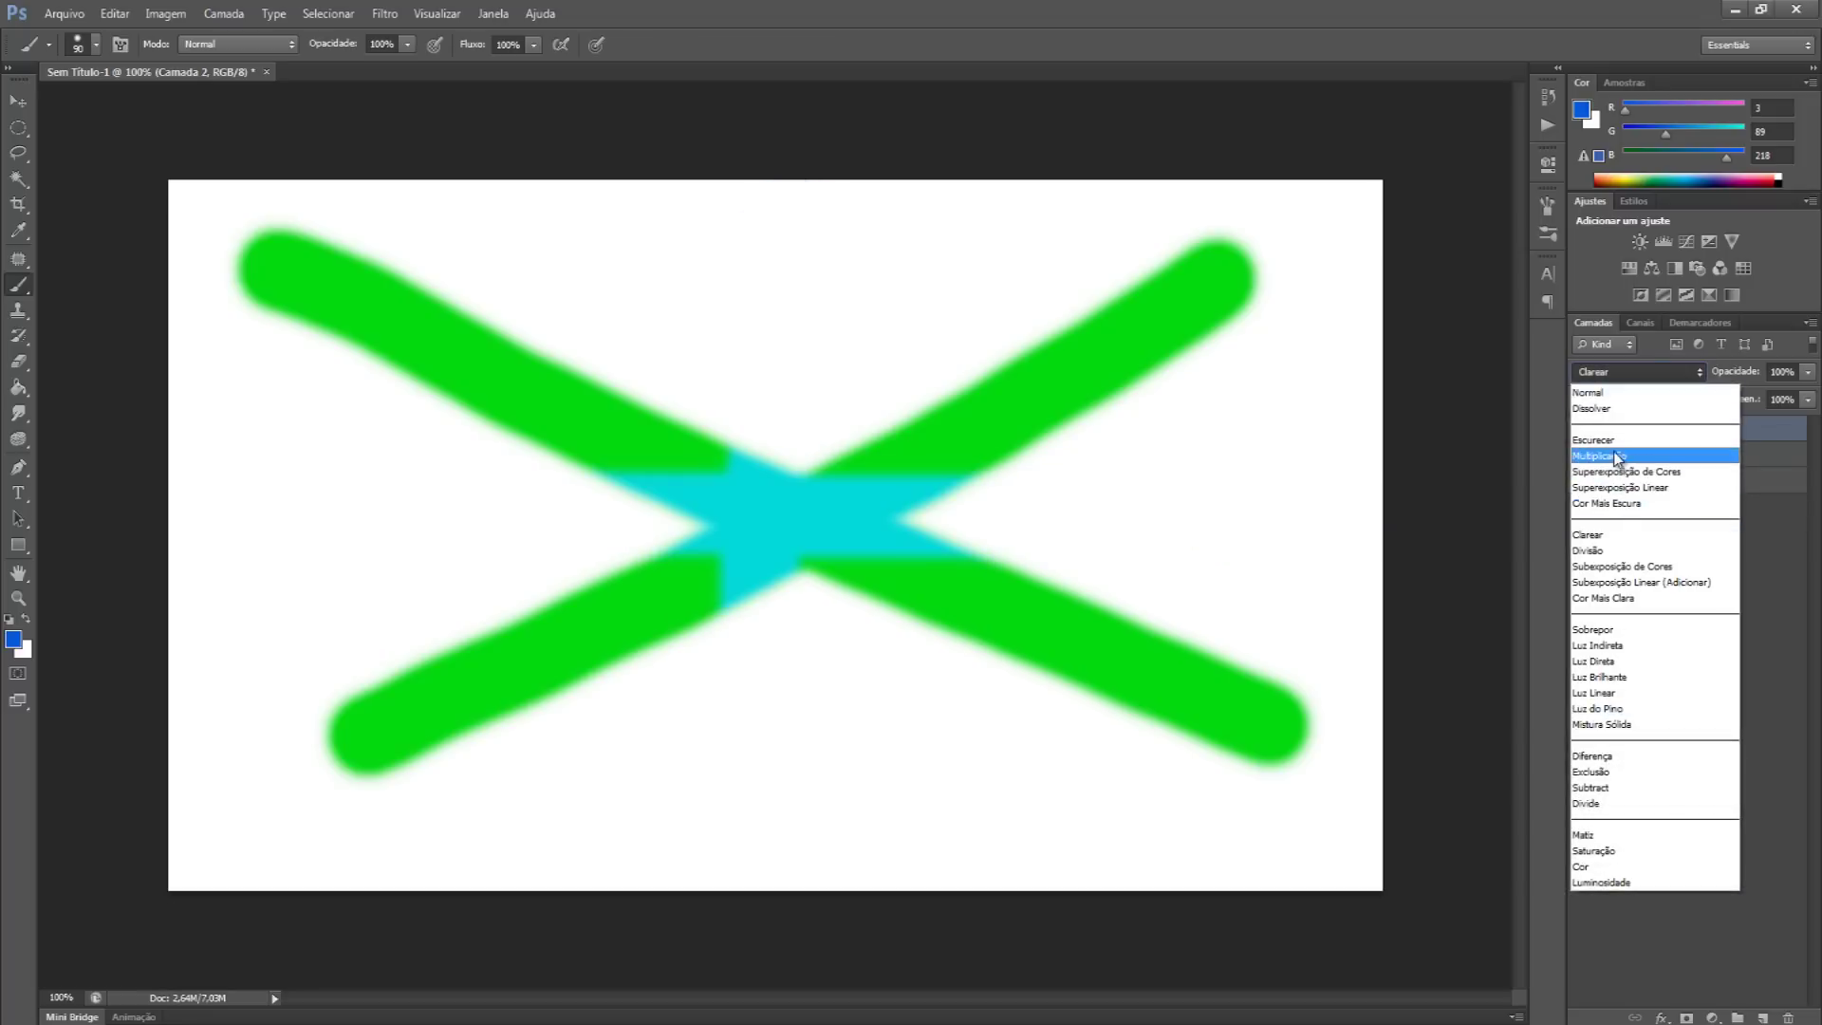
{"action": "left_click", "coordinate": [1610, 630]}
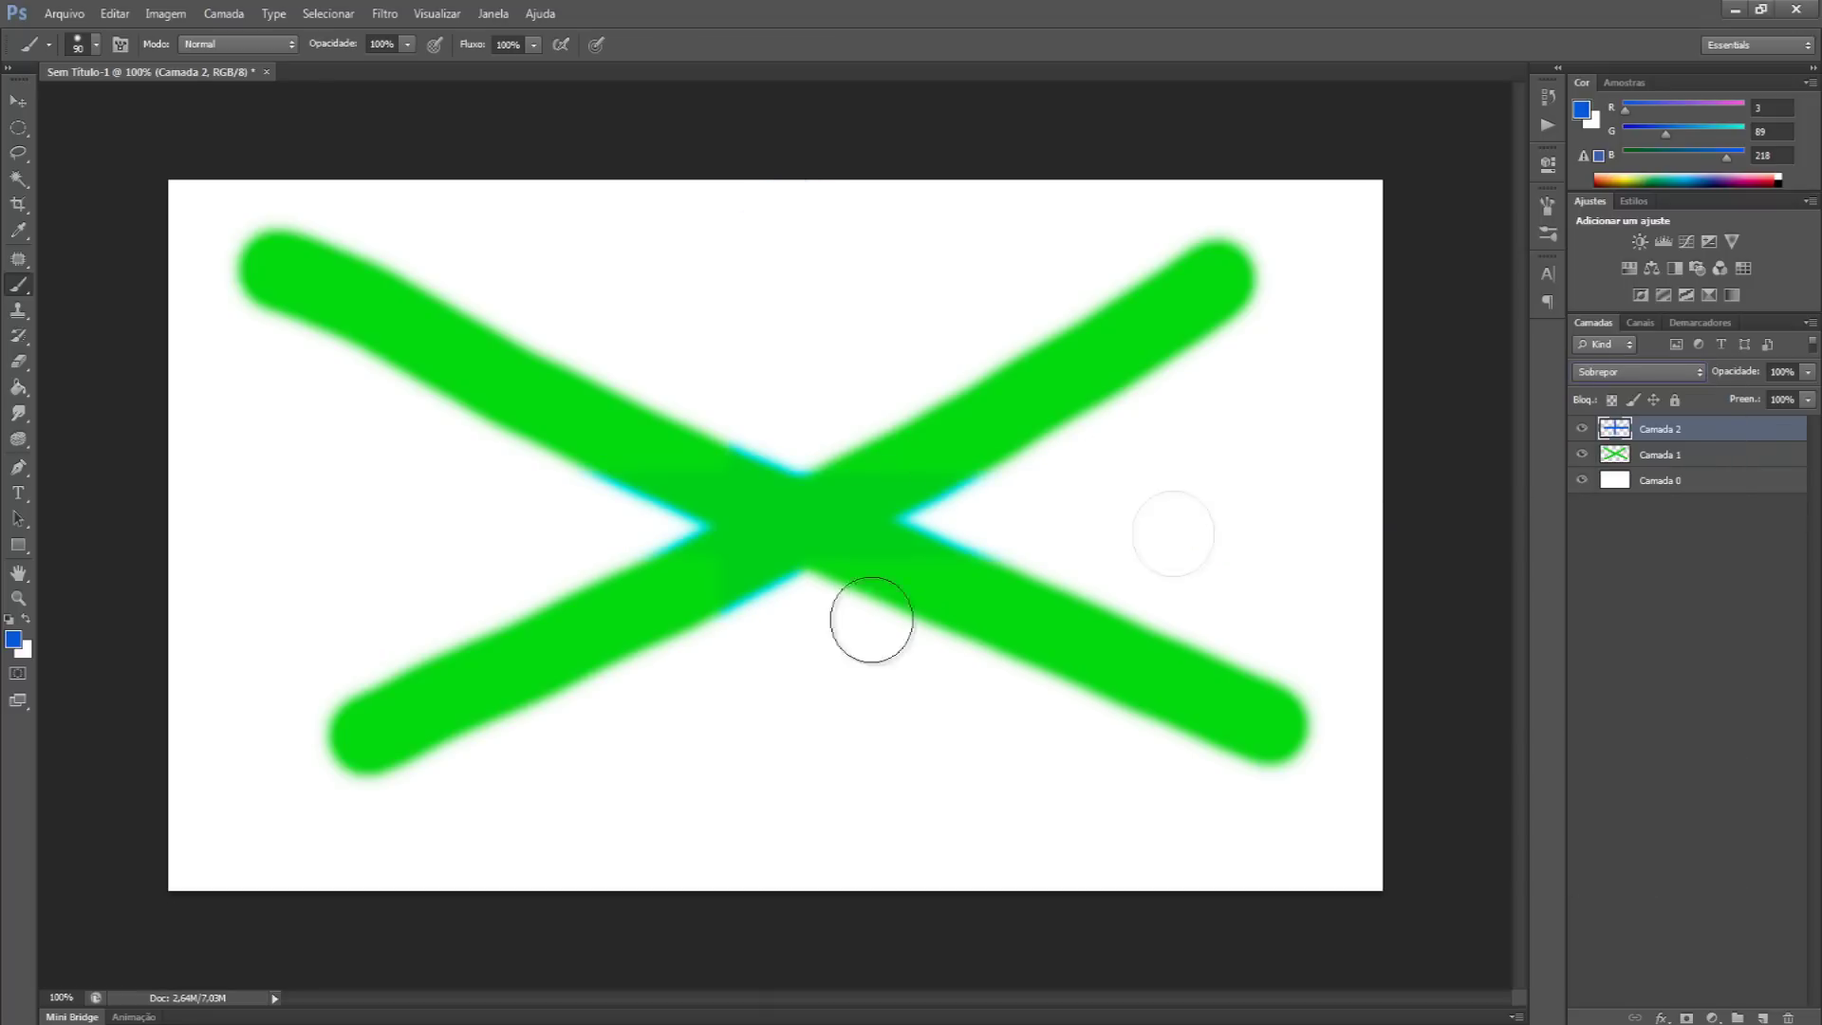
{"action": "left_click", "coordinate": [1618, 375]}
{"action": "left_click", "coordinate": [1614, 396]}
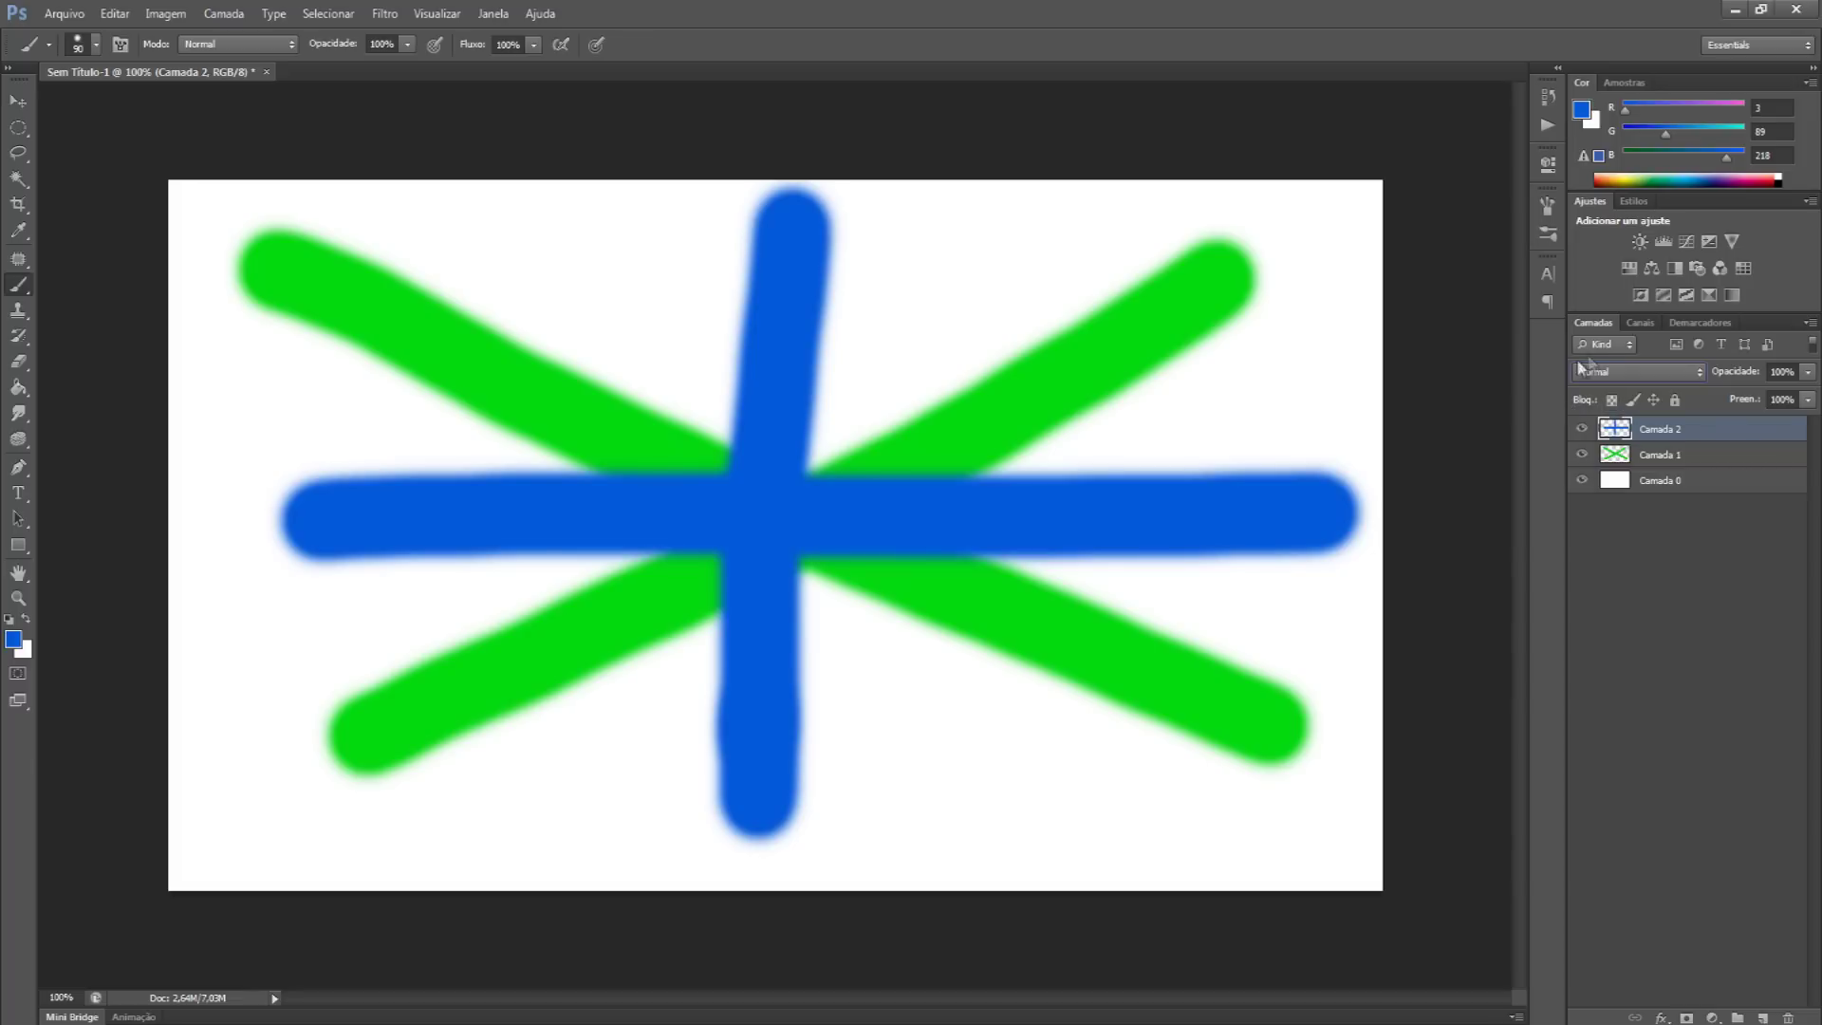
Step: Try the Multiplicação blend mode on Camada 2 and return the layer to Normal
{"action": "left_click", "coordinate": [1600, 369]}
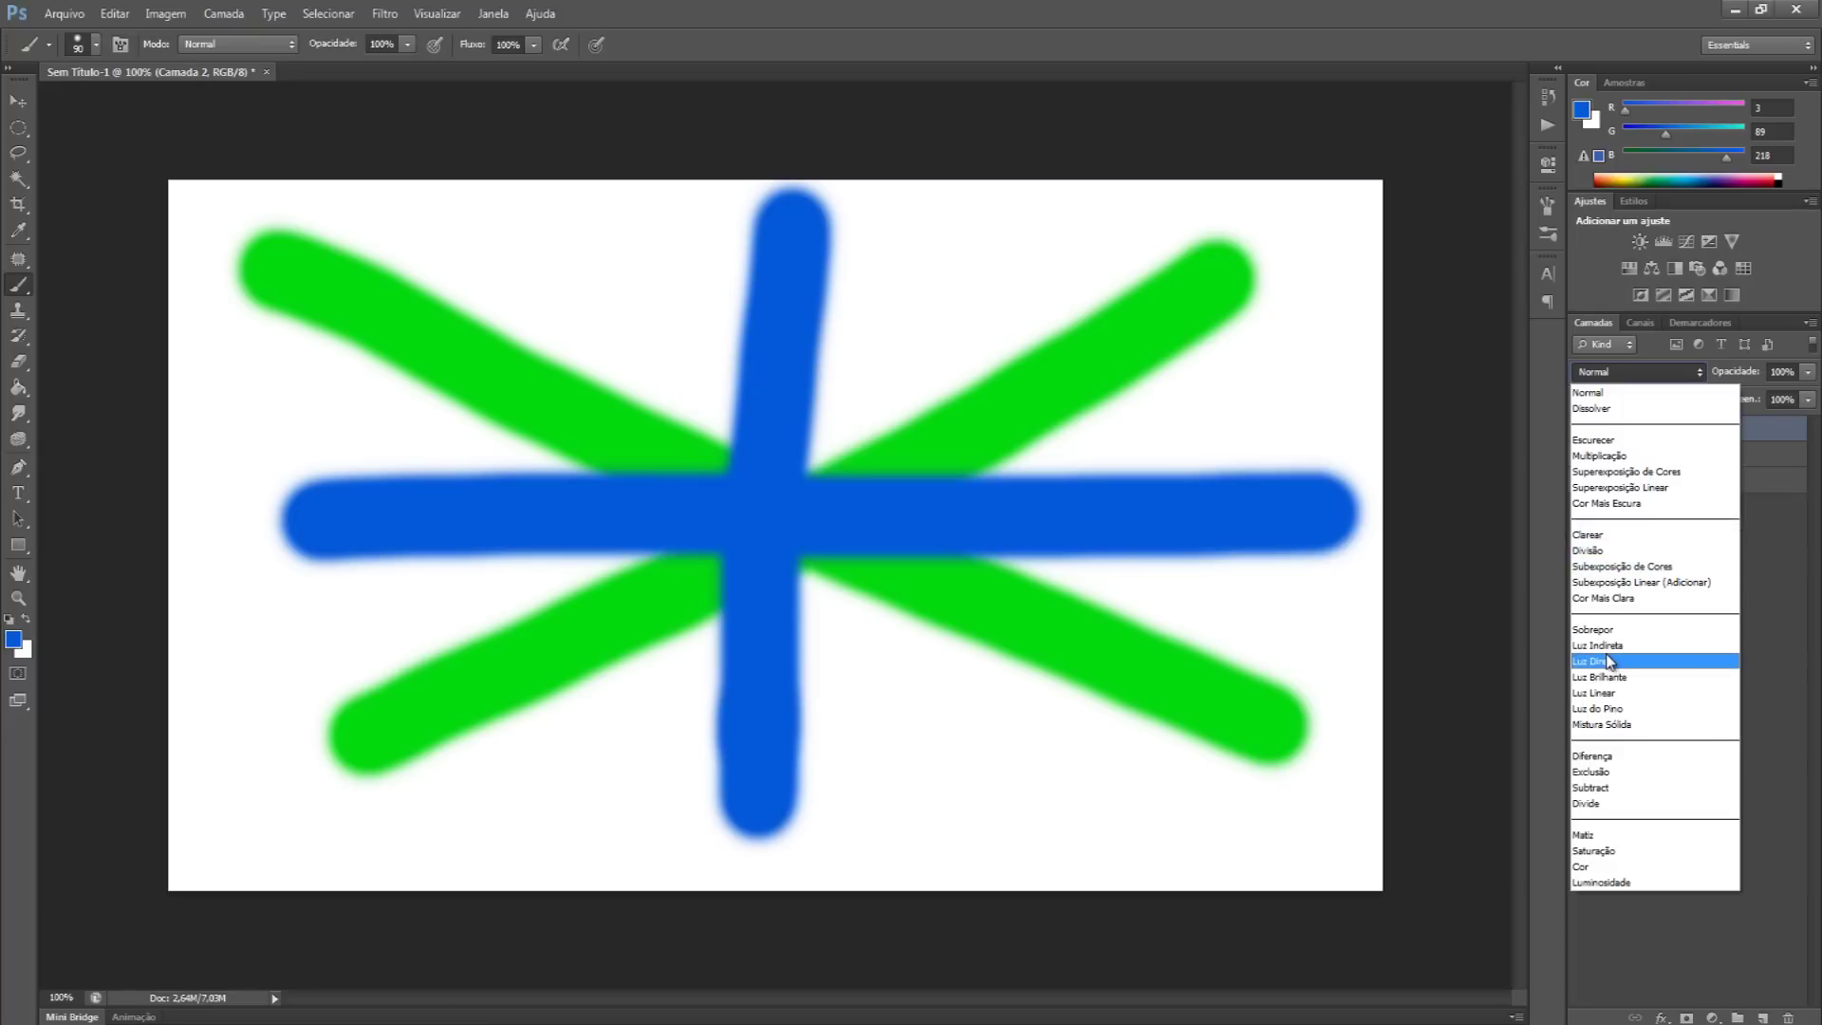
{"action": "left_click", "coordinate": [1602, 455]}
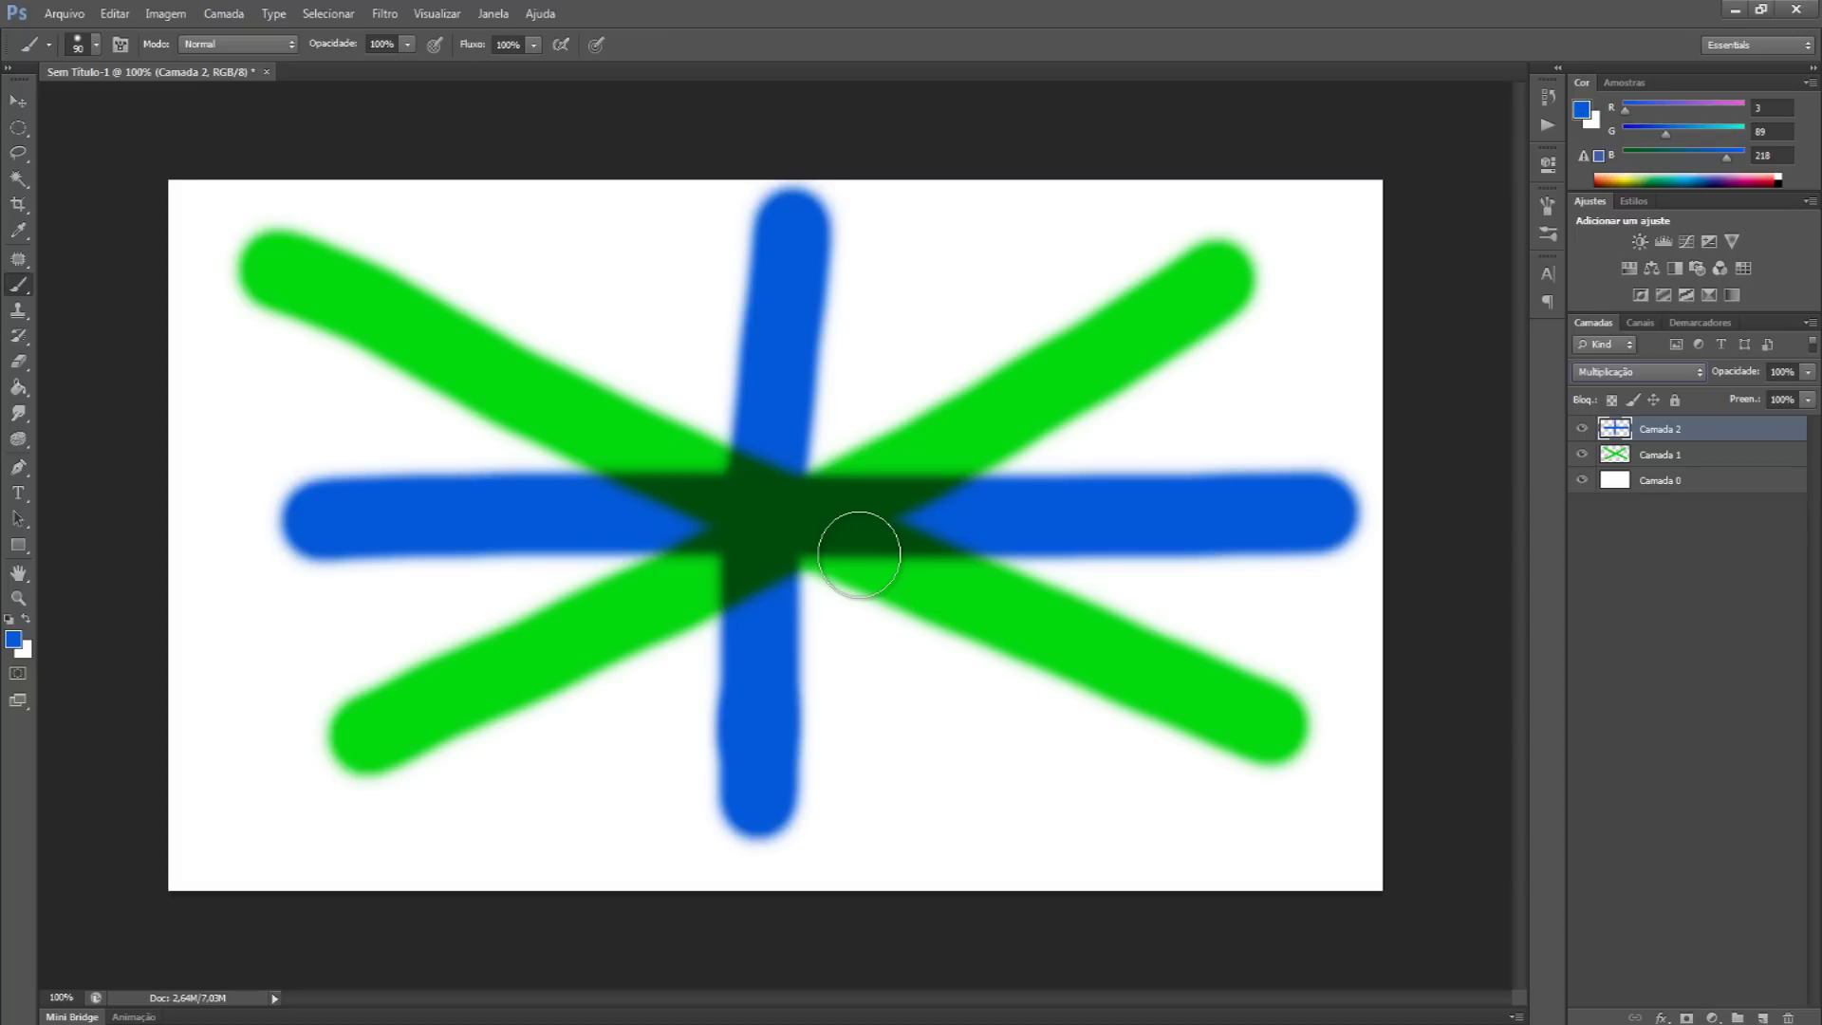
{"action": "left_click", "coordinate": [1643, 374]}
{"action": "left_click", "coordinate": [1632, 393]}
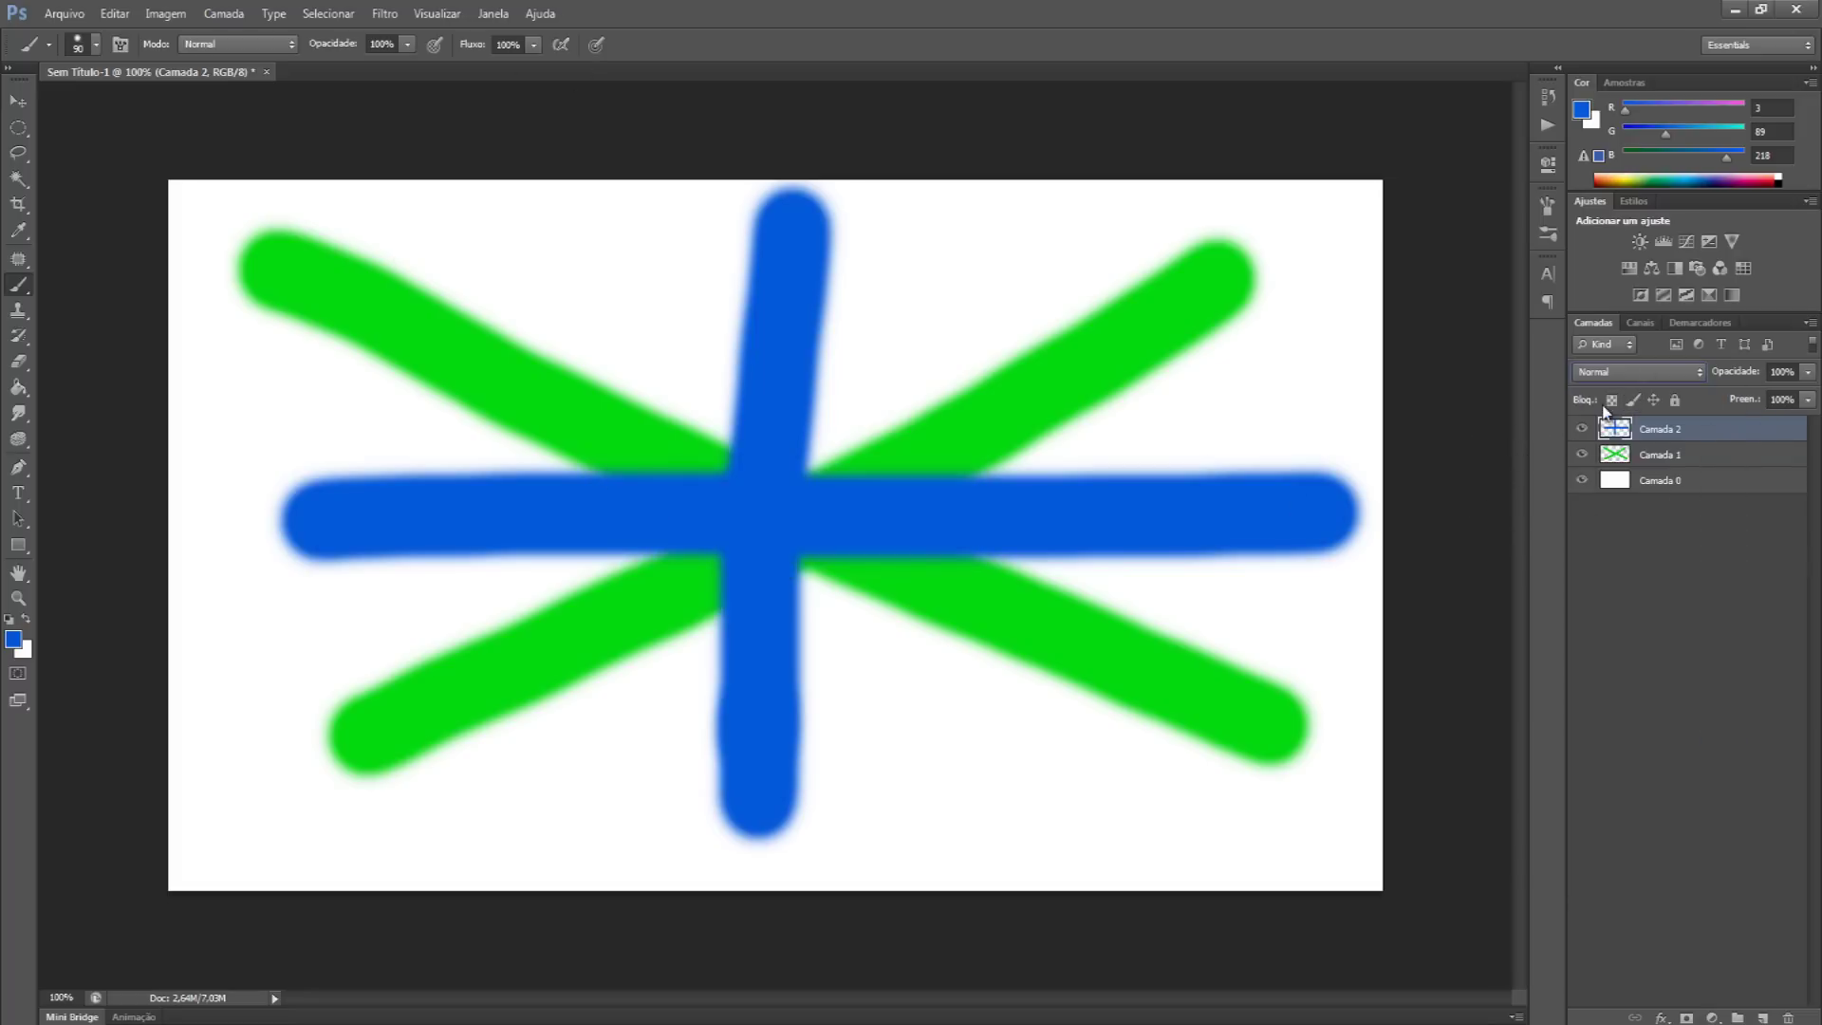
Step: Hide and show Camada 2 and Camada 1 in turn to compare their strokes
{"action": "left_click", "coordinate": [1581, 430]}
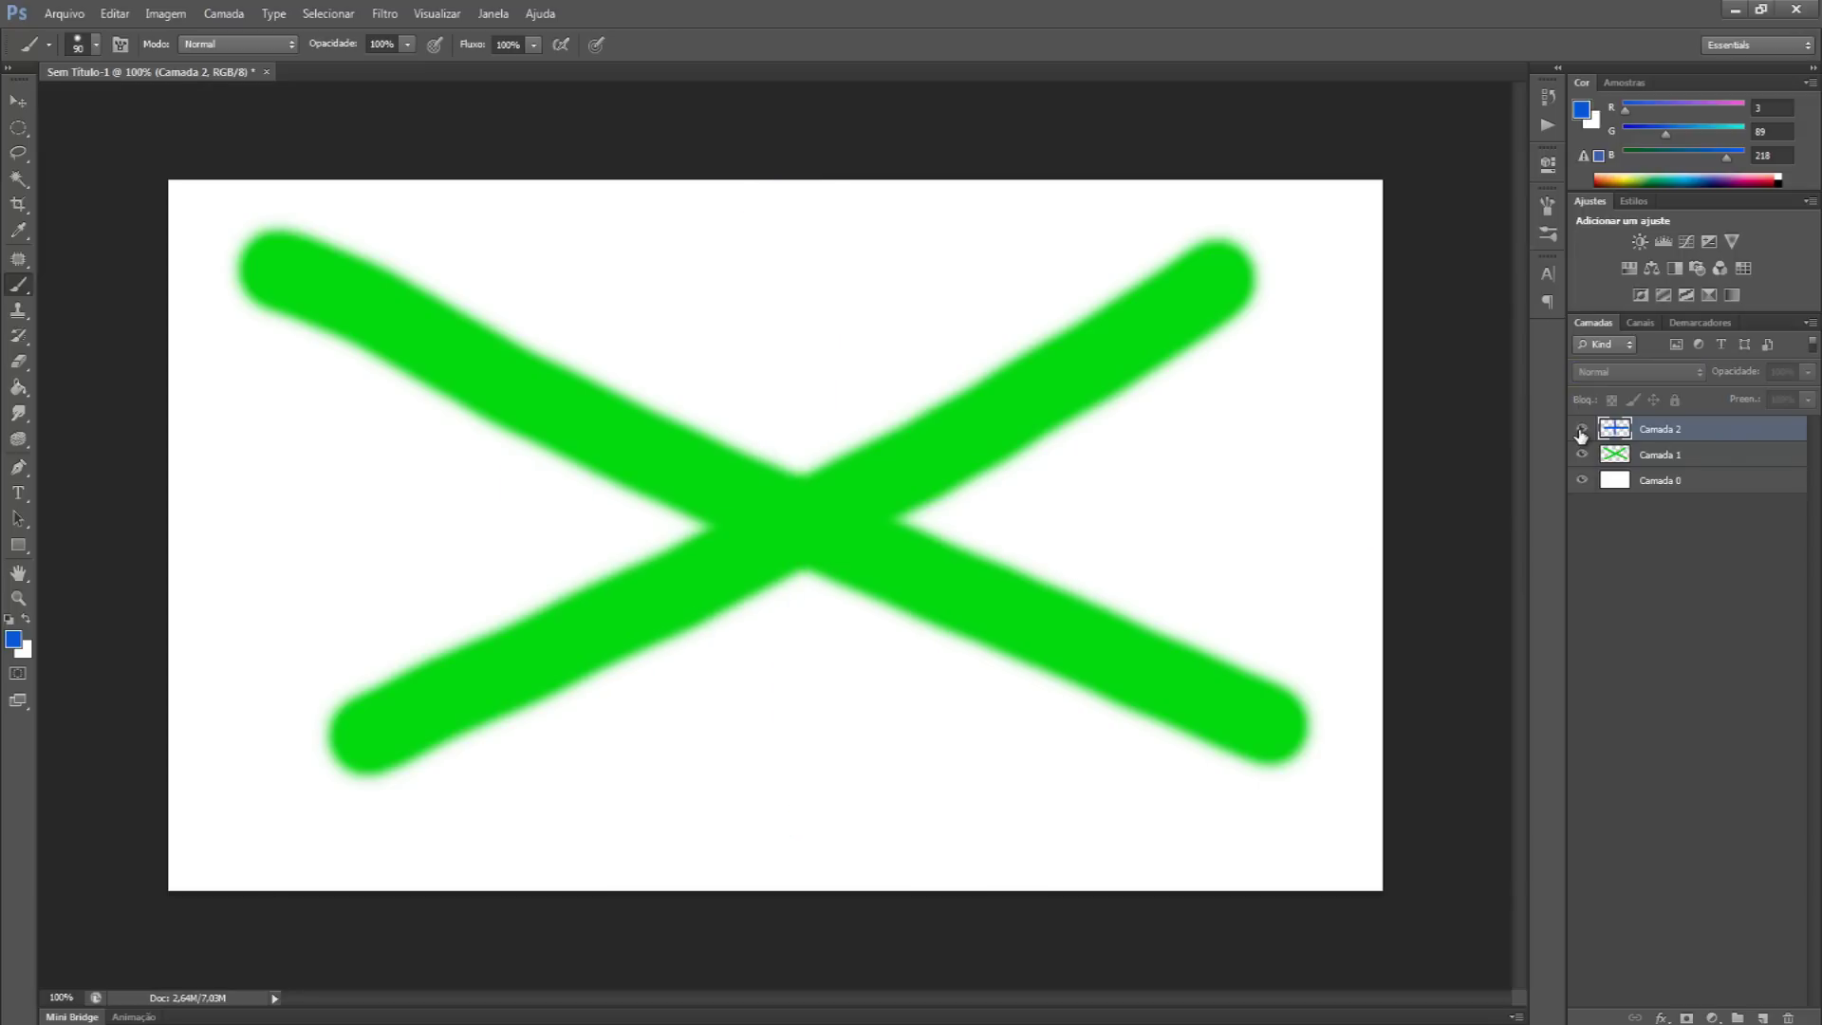
{"action": "left_click", "coordinate": [1582, 430]}
{"action": "left_click", "coordinate": [1581, 455]}
{"action": "left_click", "coordinate": [1581, 456]}
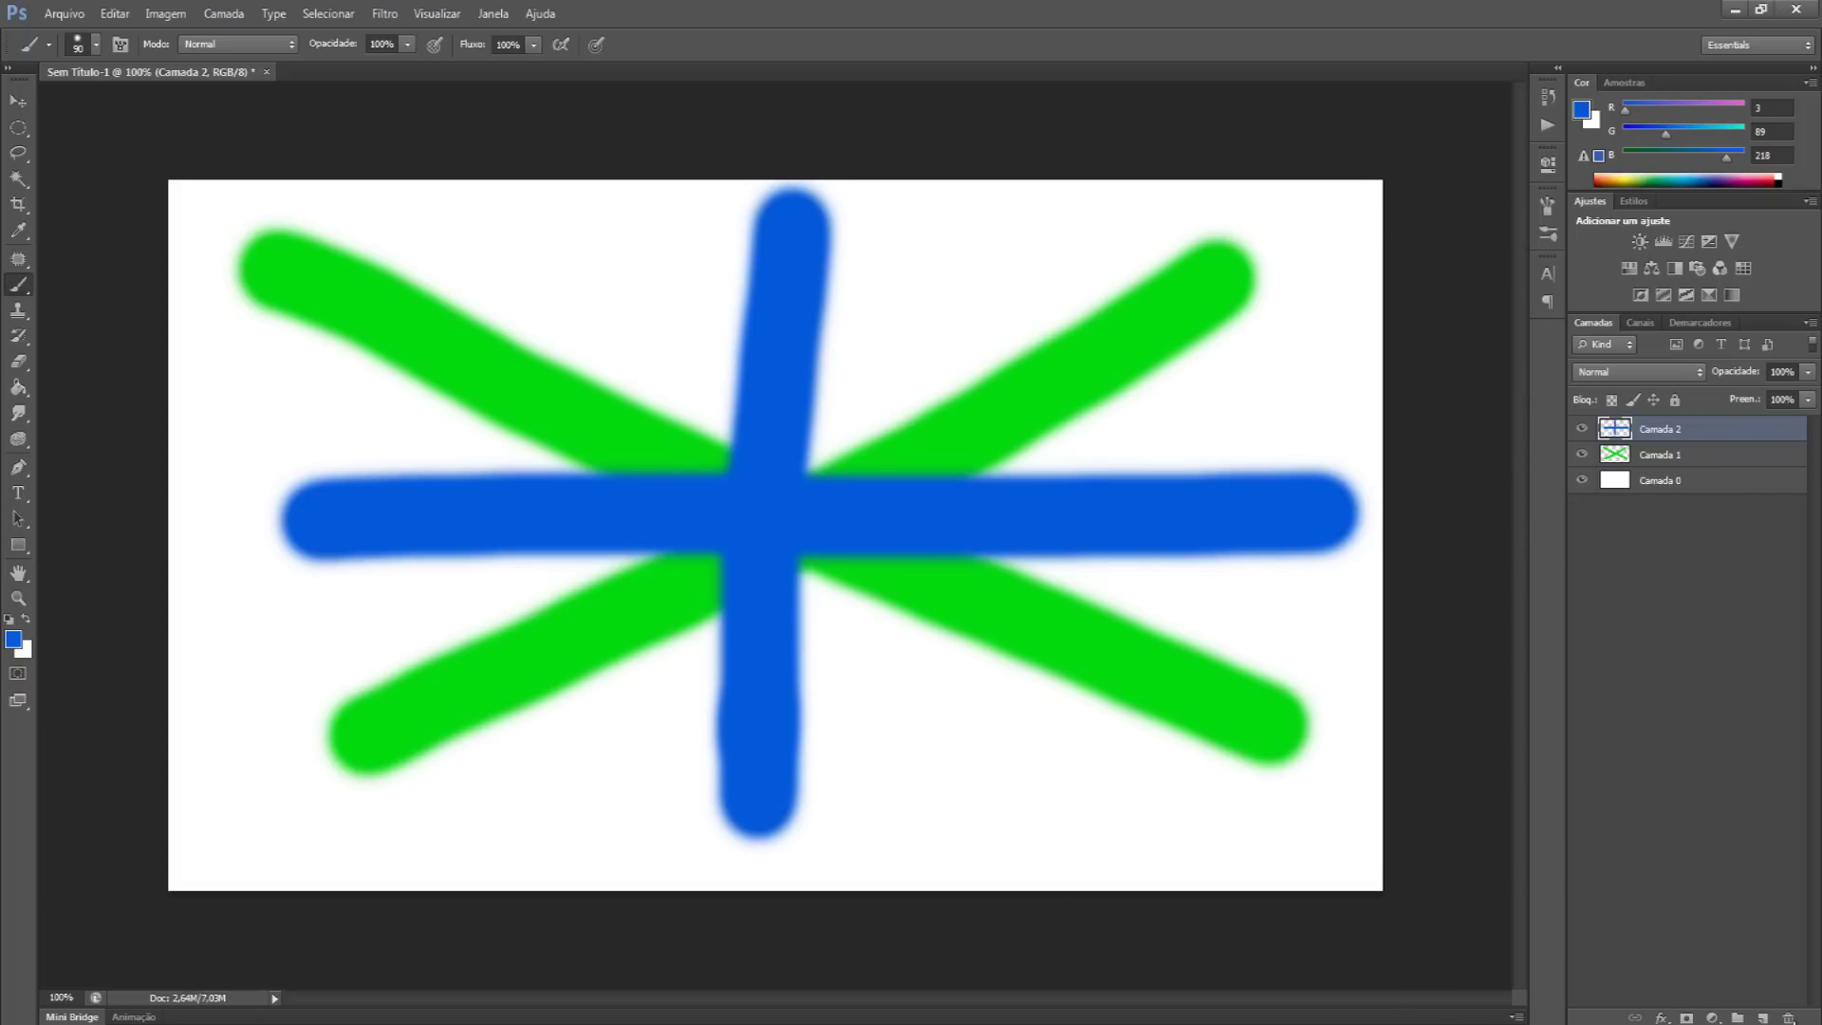
Step: Add a Matiz/Saturação adjustment layer above Camada 2 and set its Saturação to -100
{"action": "left_click", "coordinate": [1712, 1019]}
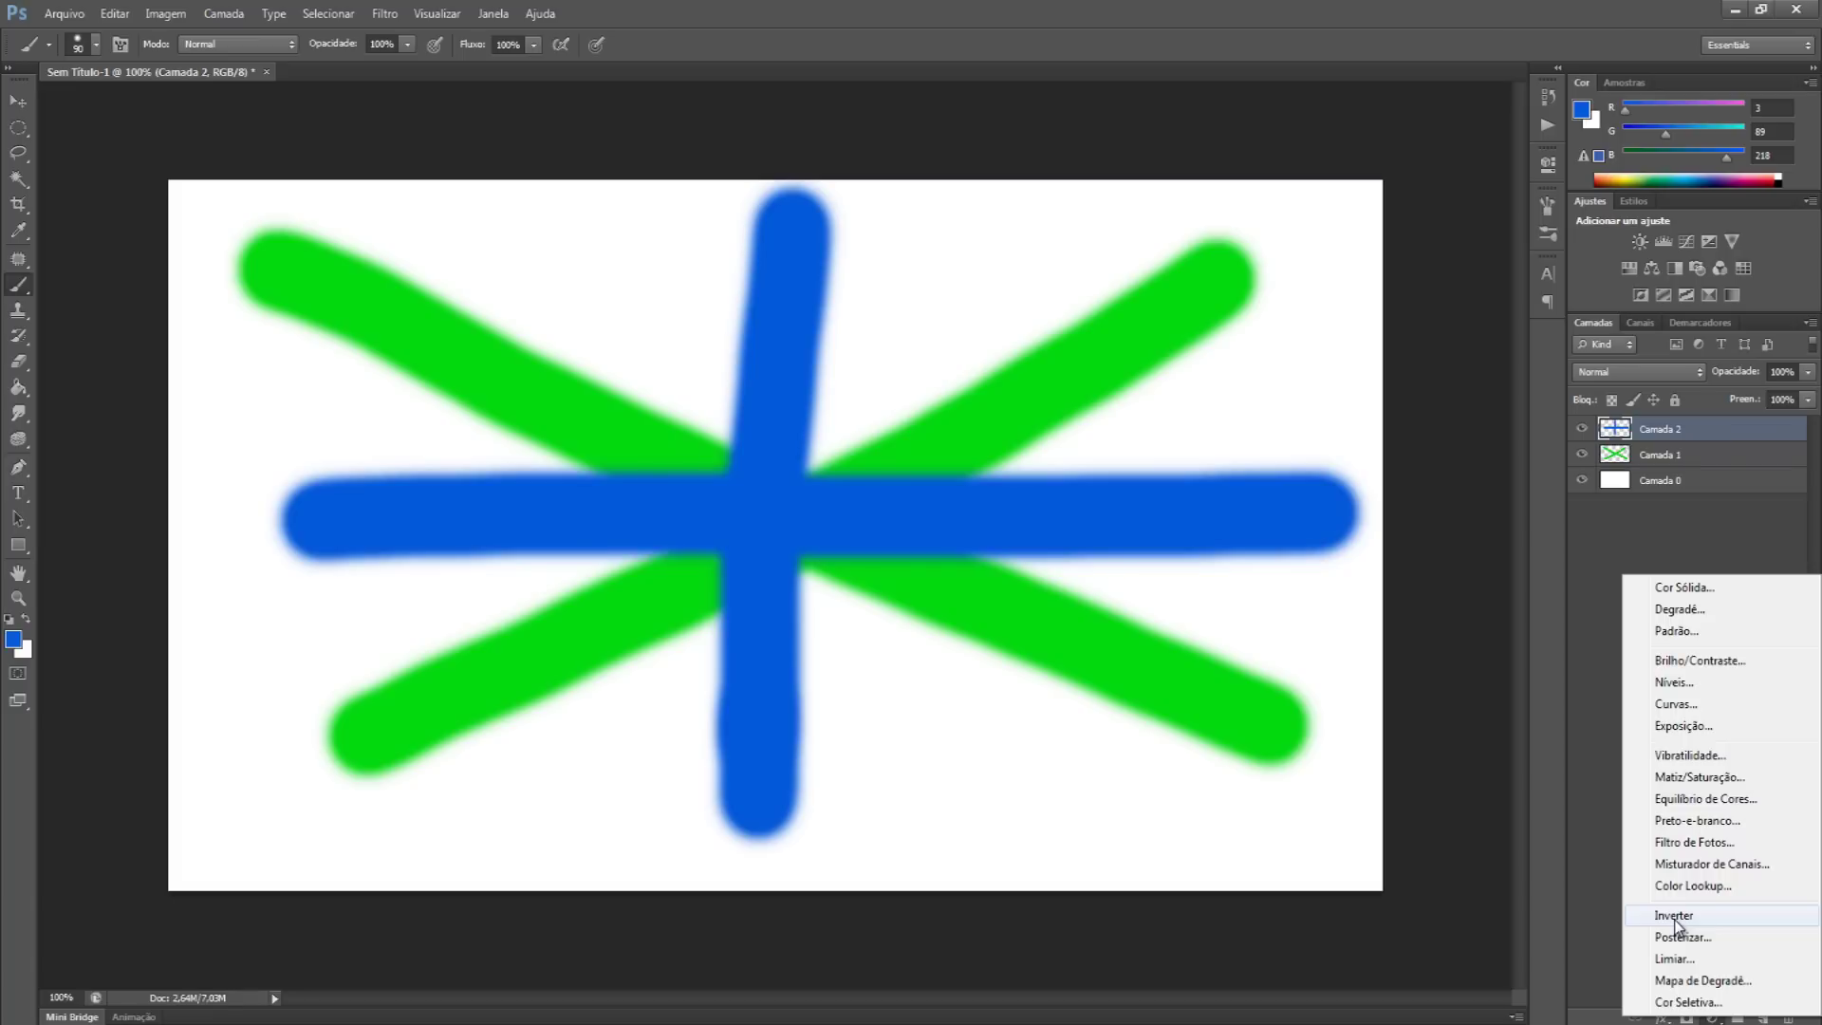
{"action": "left_click", "coordinate": [1713, 777]}
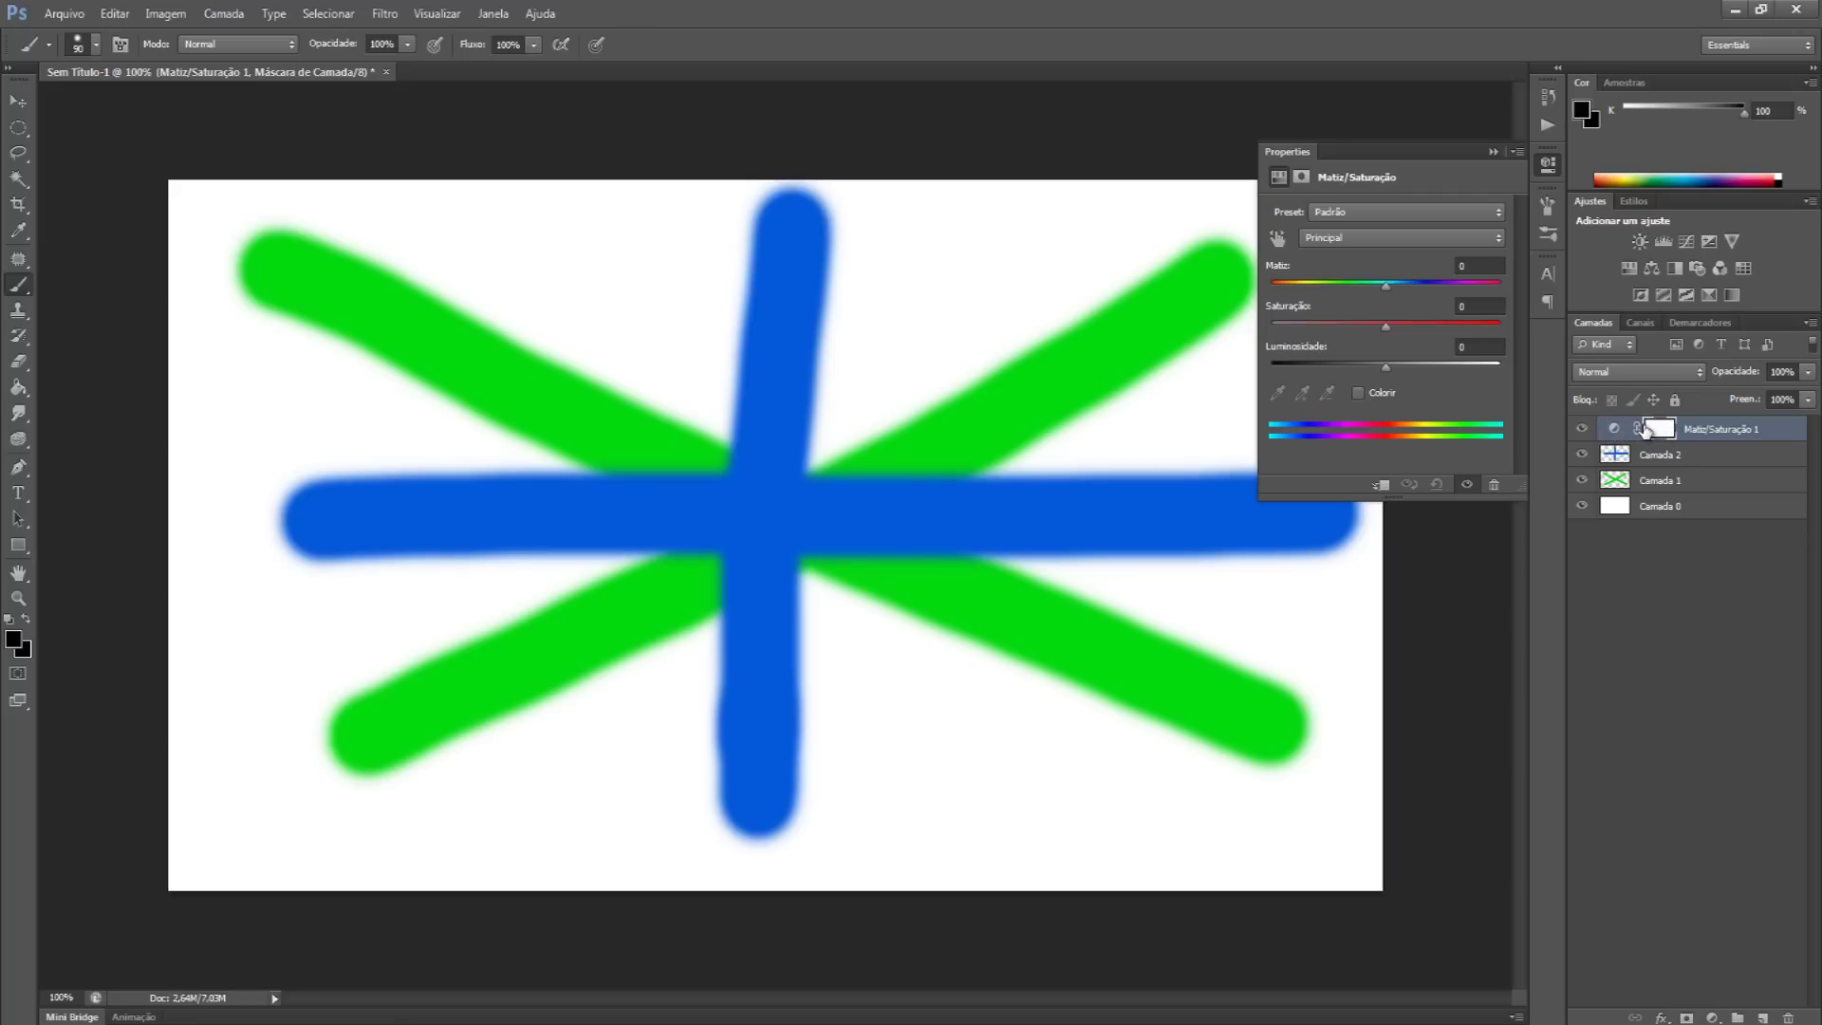
{"action": "left_click_drag", "start_coordinate": [1386, 327], "coordinate": [1232, 324]}
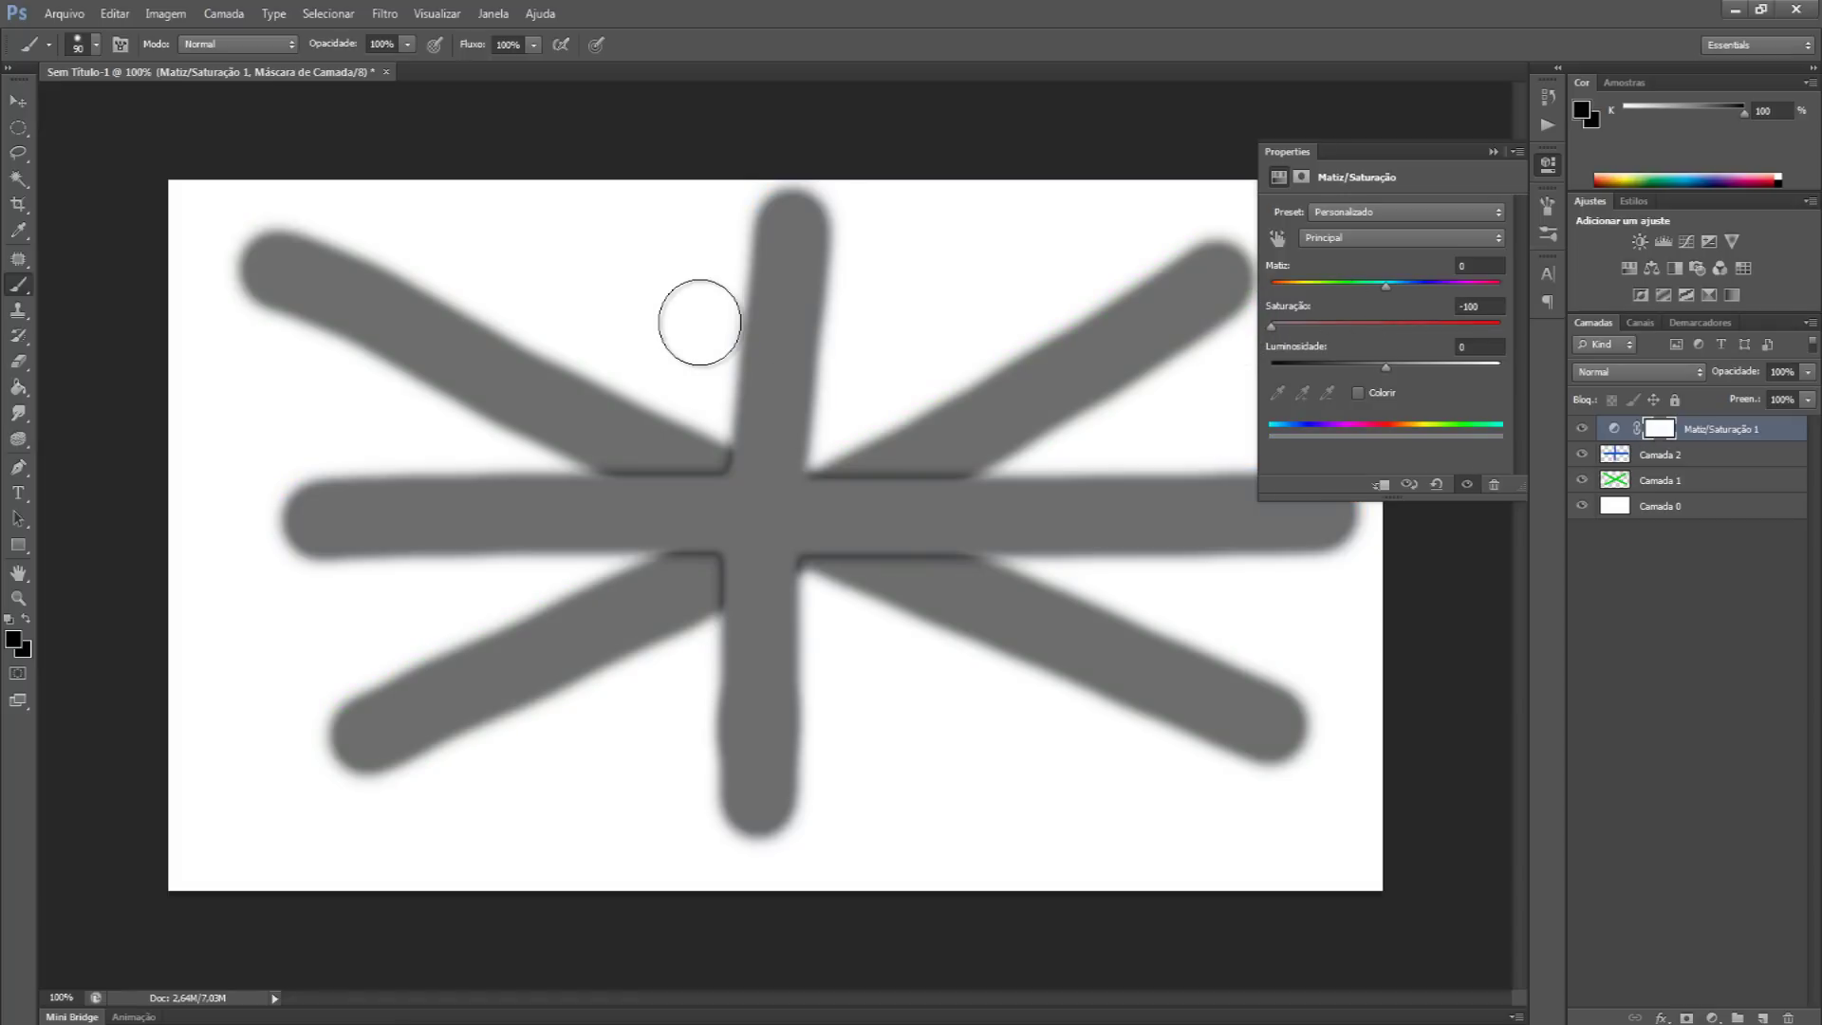
Step: Clip the Matiz/Saturação adjustment to Camada 2 only, release it to affect all layers below, and close its properties
{"action": "left_click", "coordinate": [1381, 485]}
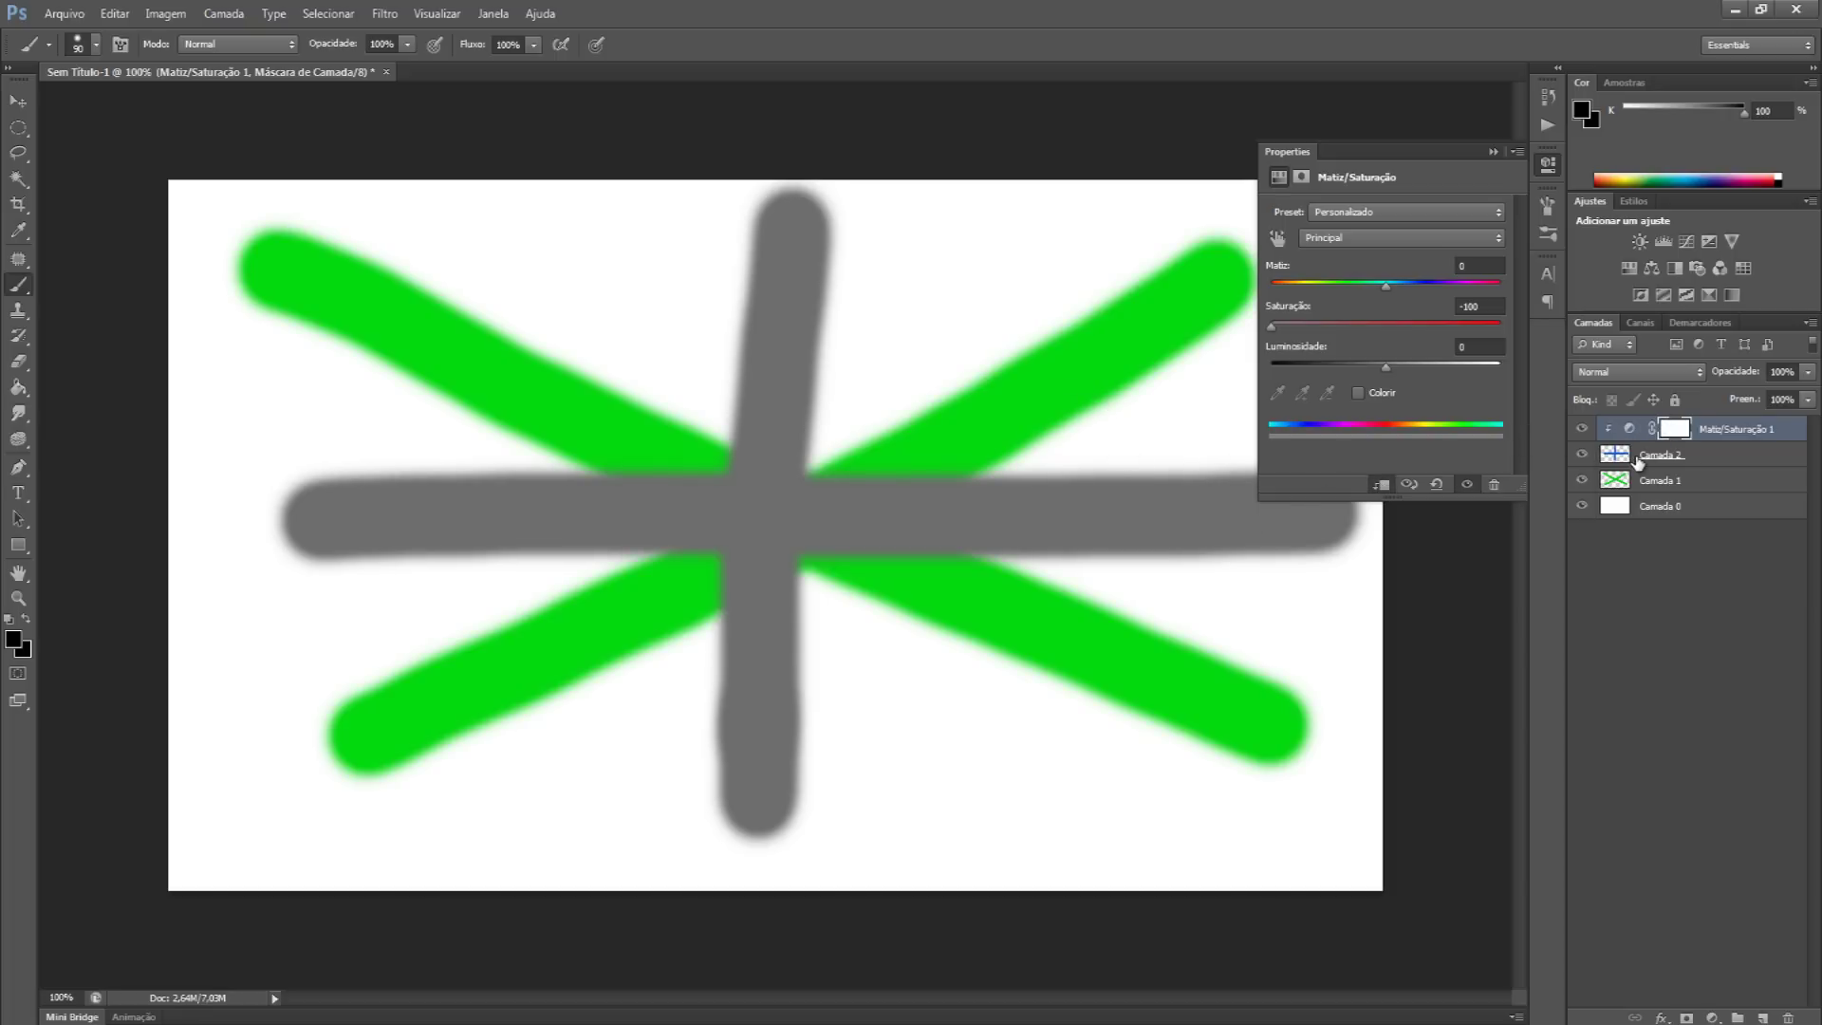
{"action": "left_click", "coordinate": [1381, 485]}
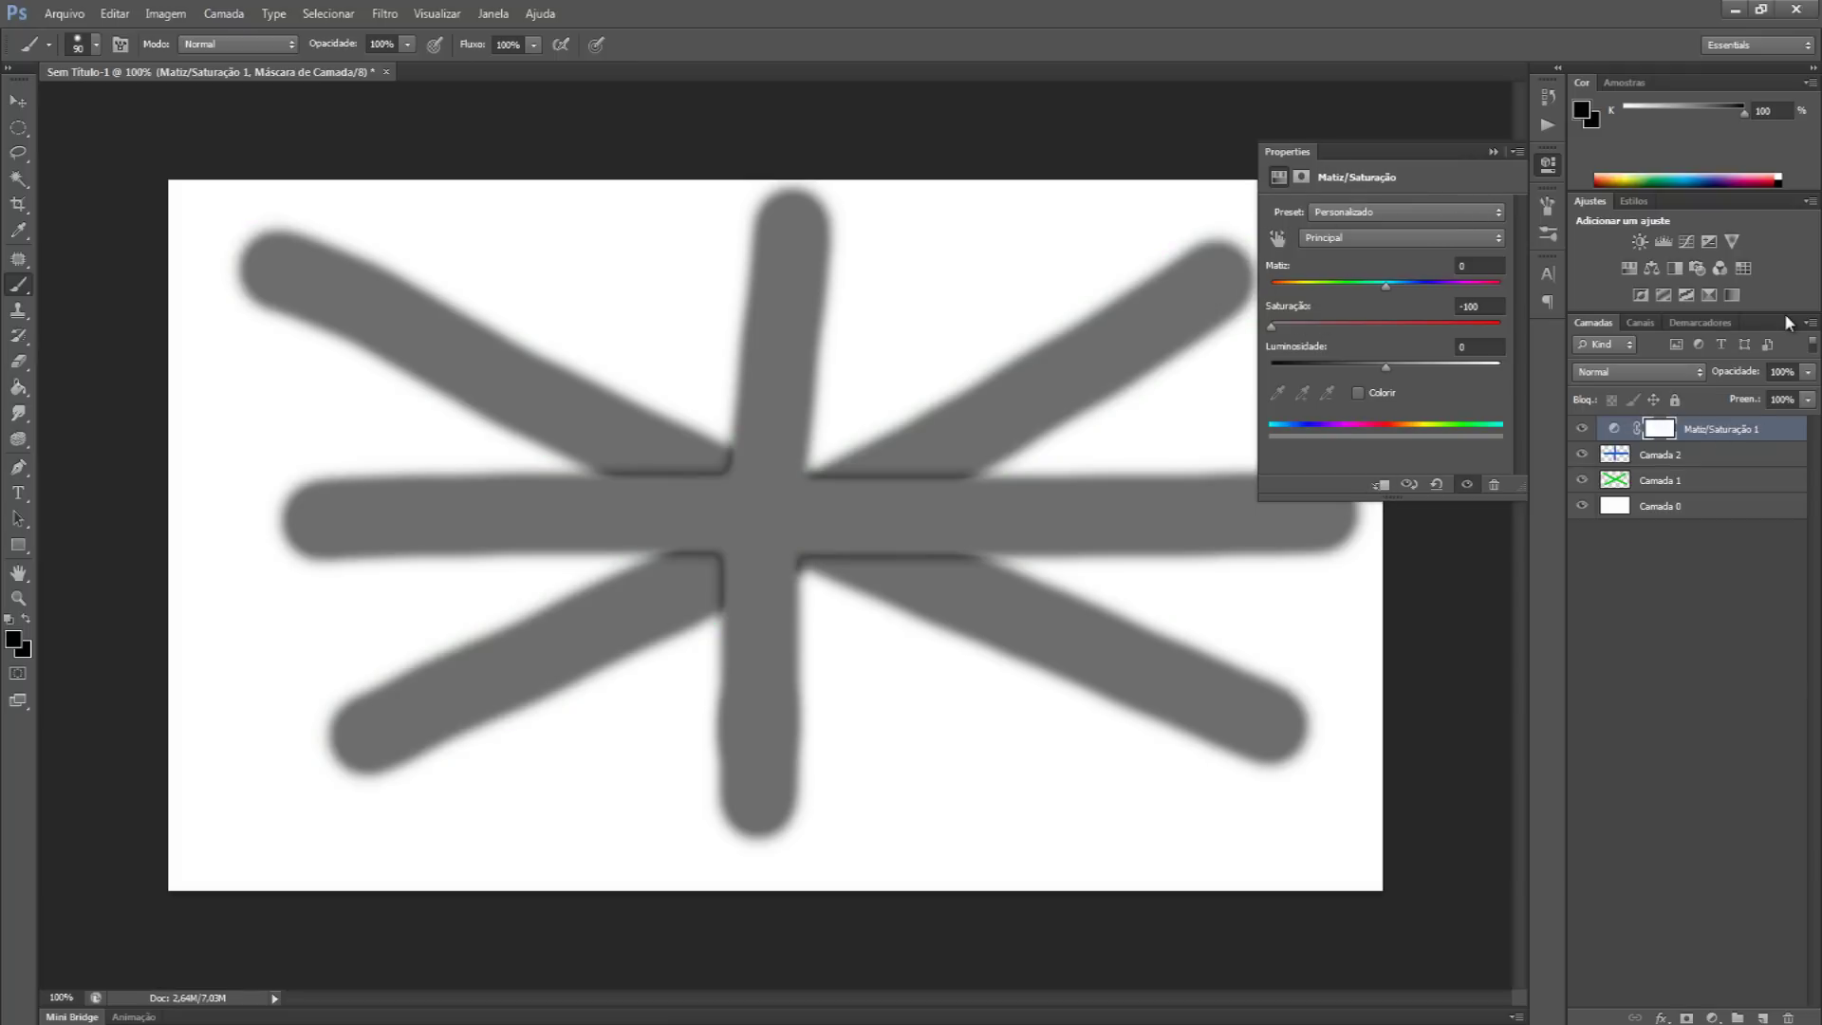
{"action": "left_click", "coordinate": [1494, 151]}
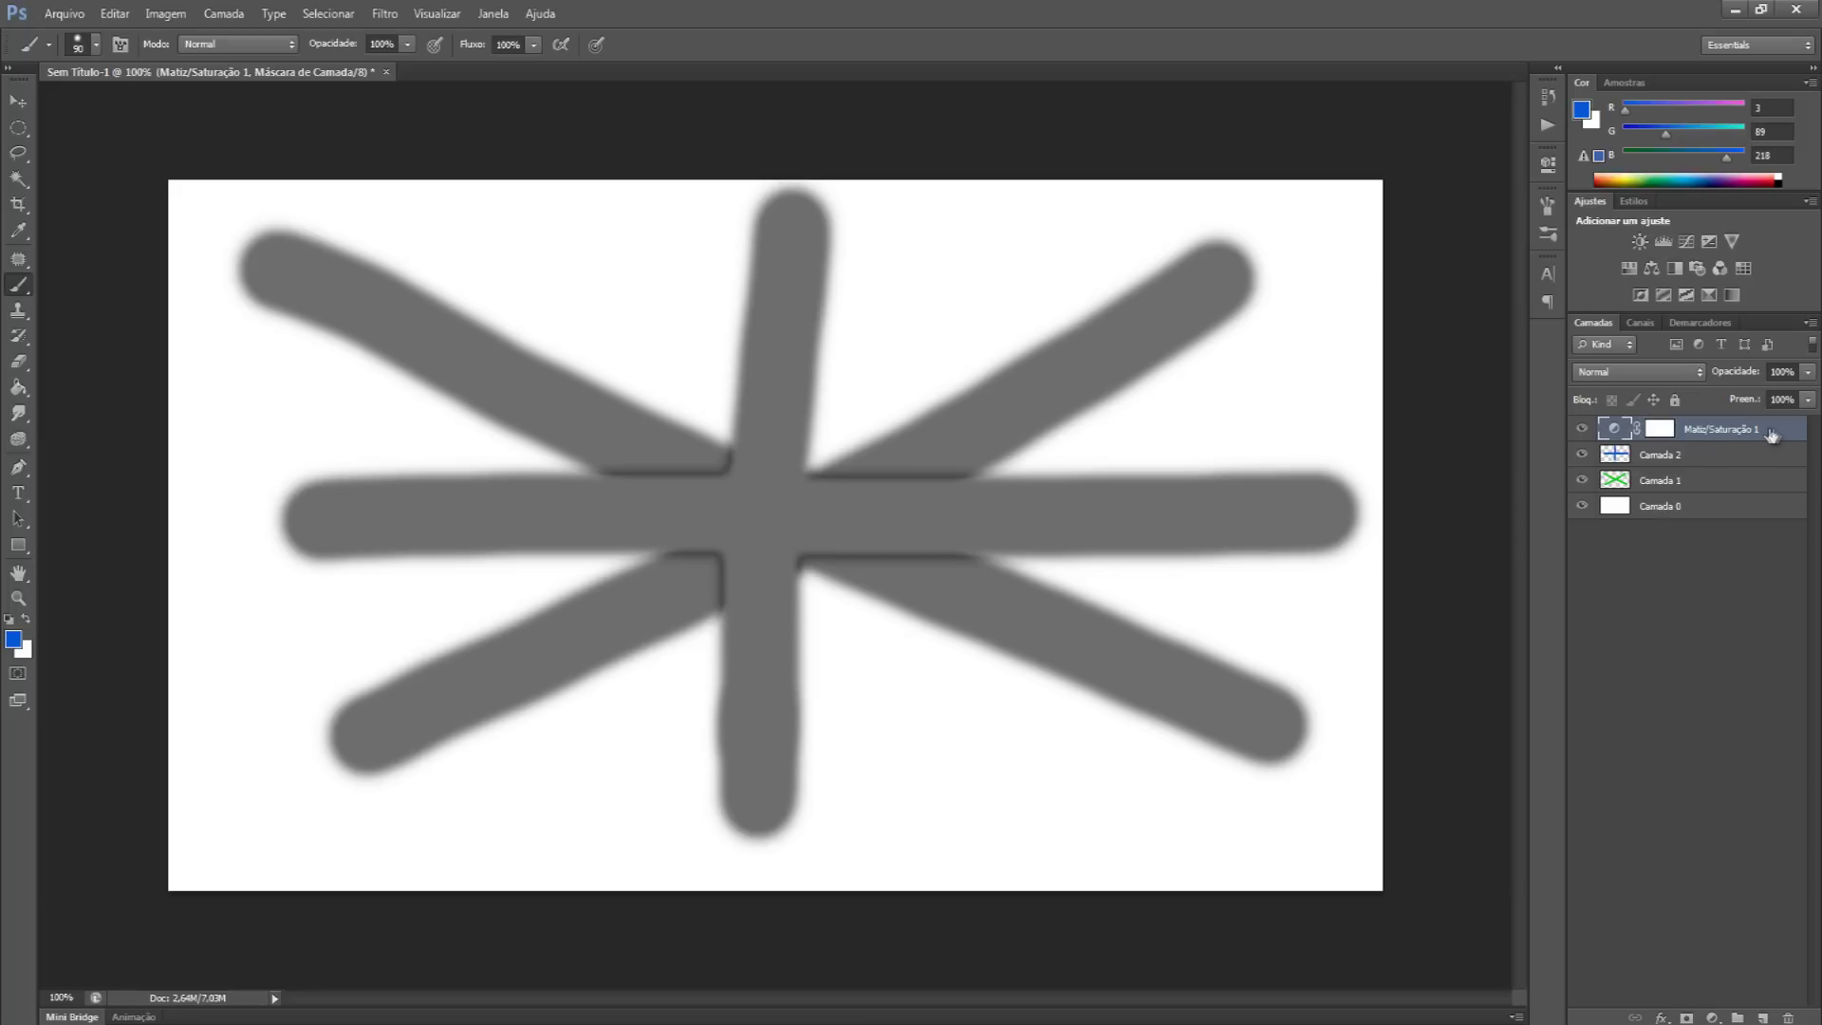
Step: Reopen the Matiz/Saturação adjustment layer's properties, set Saturação to -48 and close them
{"action": "double_click", "coordinate": [1771, 436]}
{"action": "key", "text": "Escape"}
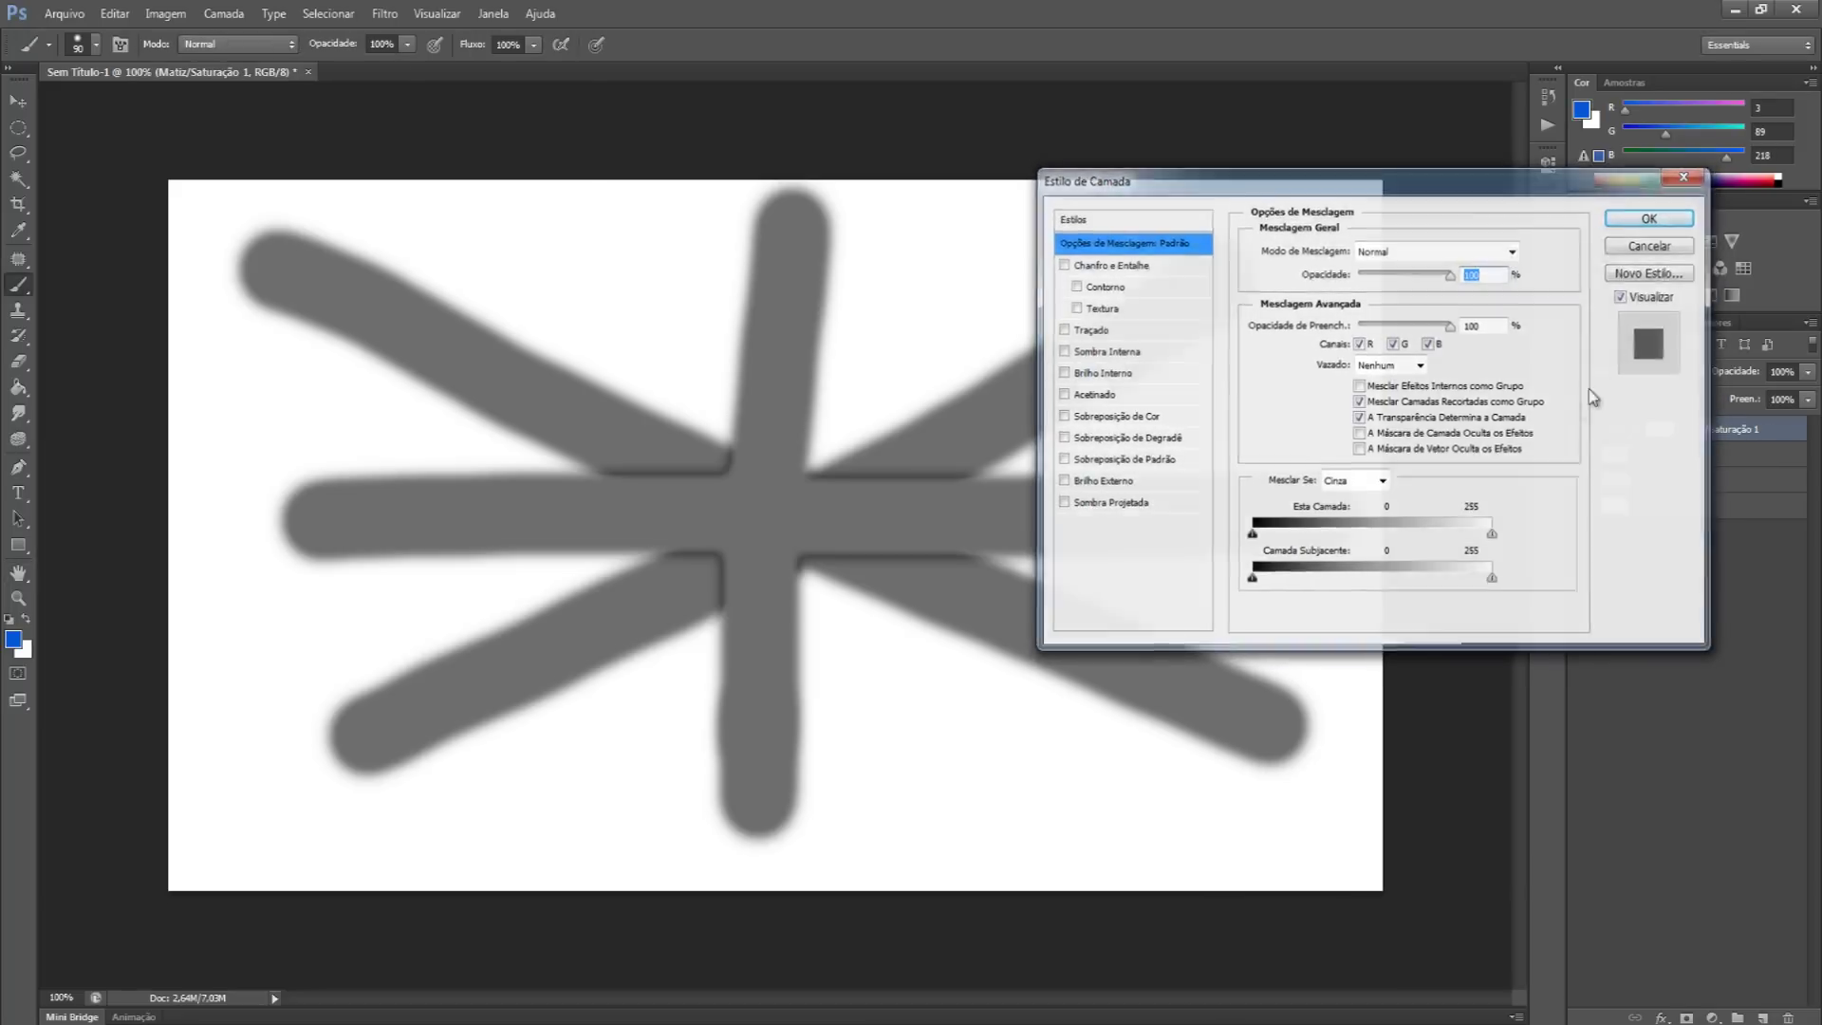
{"action": "double_click", "coordinate": [1613, 428]}
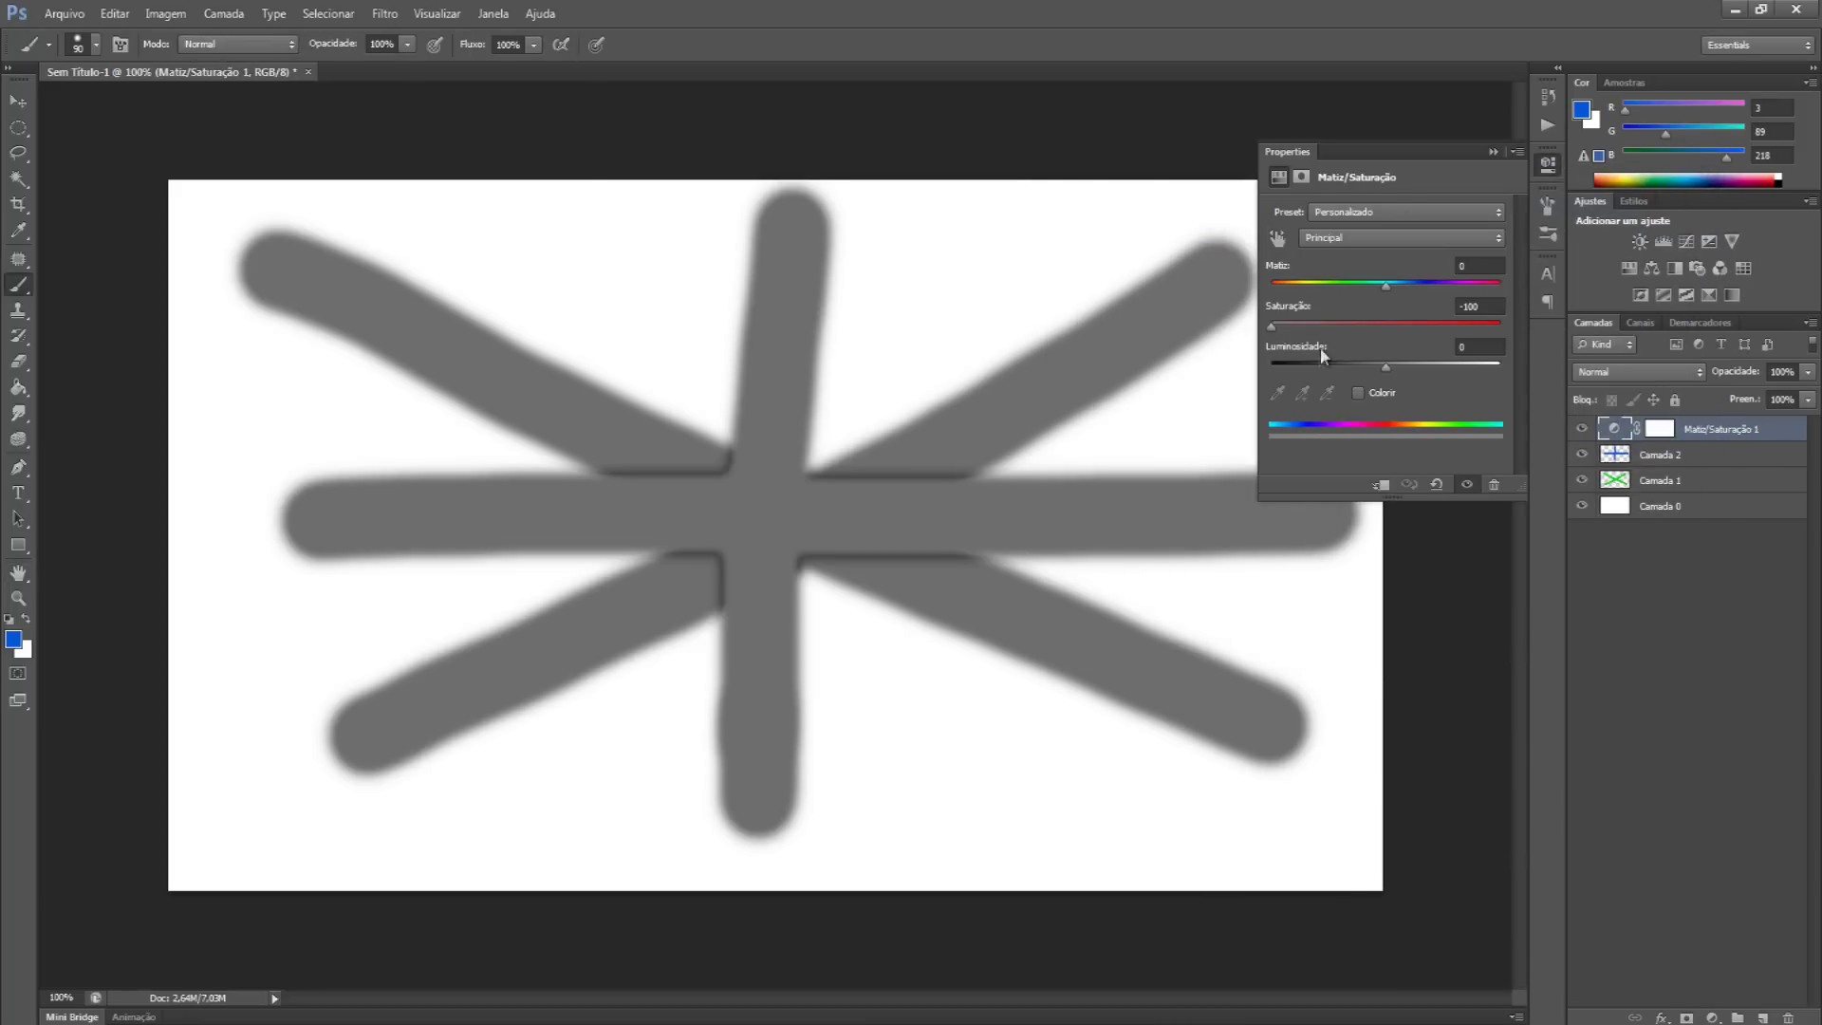
{"action": "mouse_move", "coordinate": [1275, 330]}
{"action": "left_mouse_down"}
{"action": "mouse_move", "coordinate": [1416, 338]}
{"action": "mouse_move", "coordinate": [1330, 327]}
{"action": "left_mouse_up"}
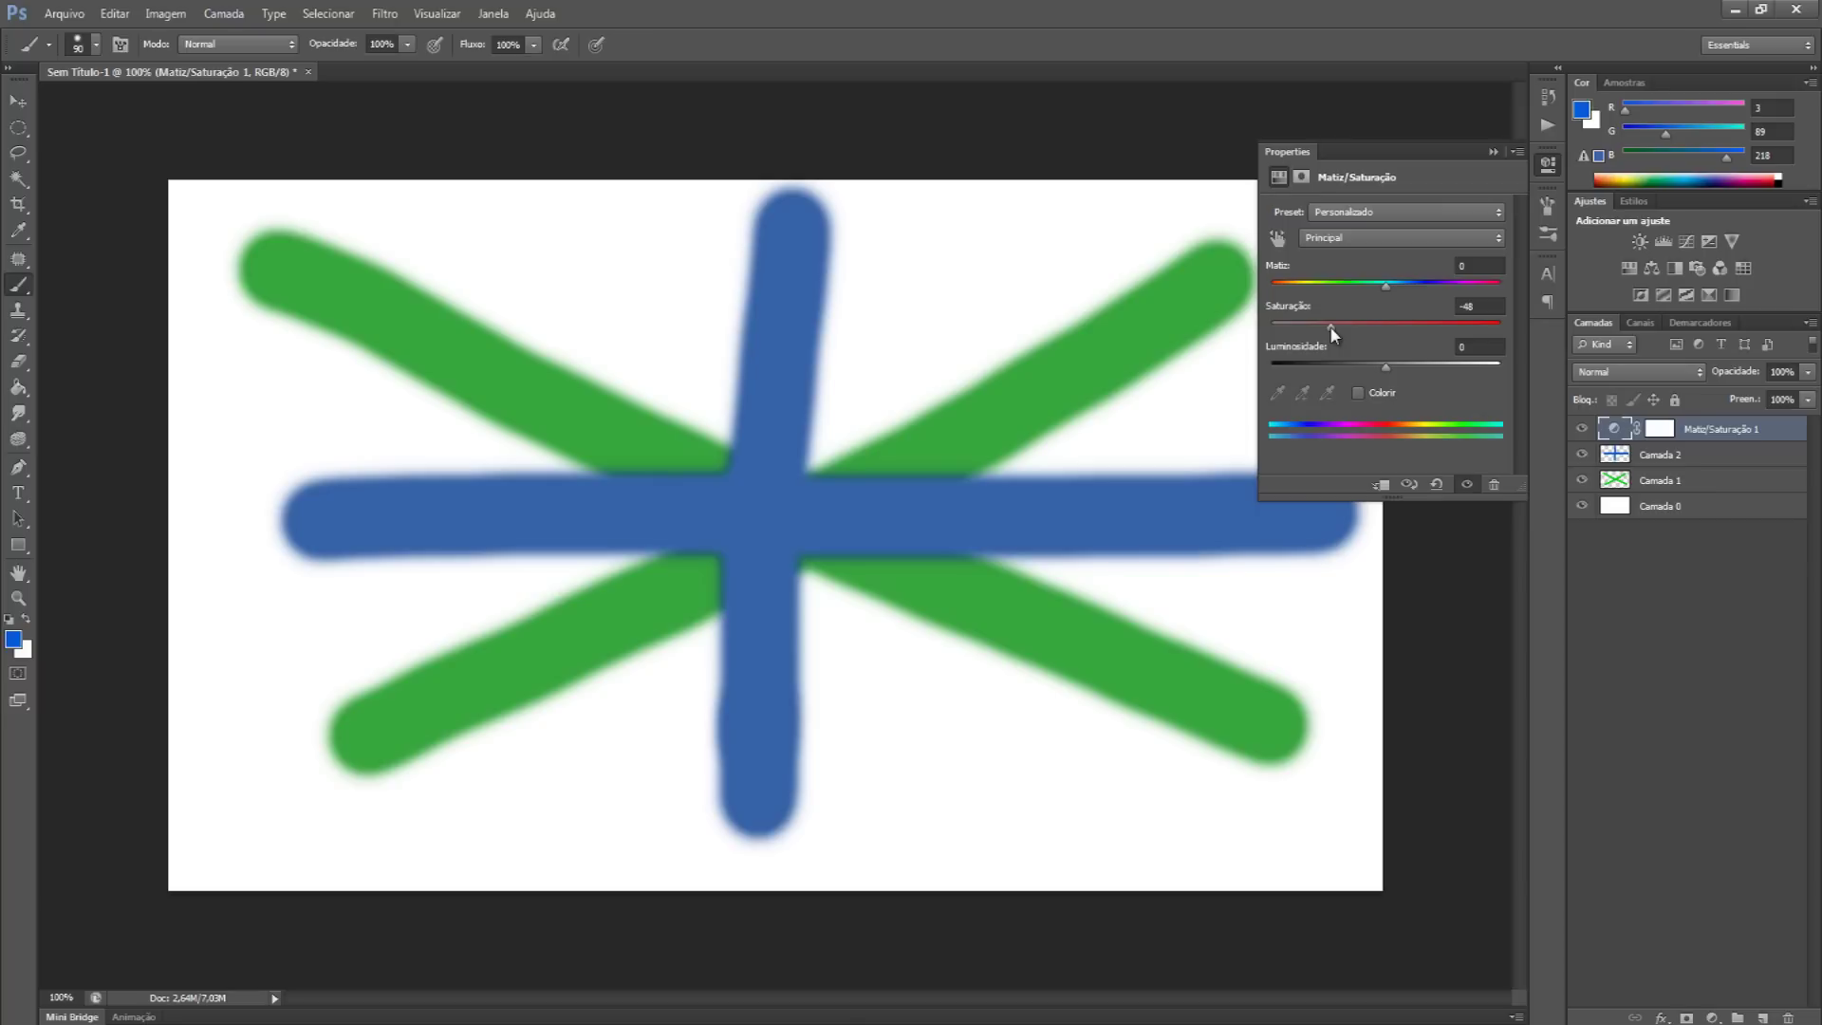
{"action": "left_click", "coordinate": [1494, 152]}
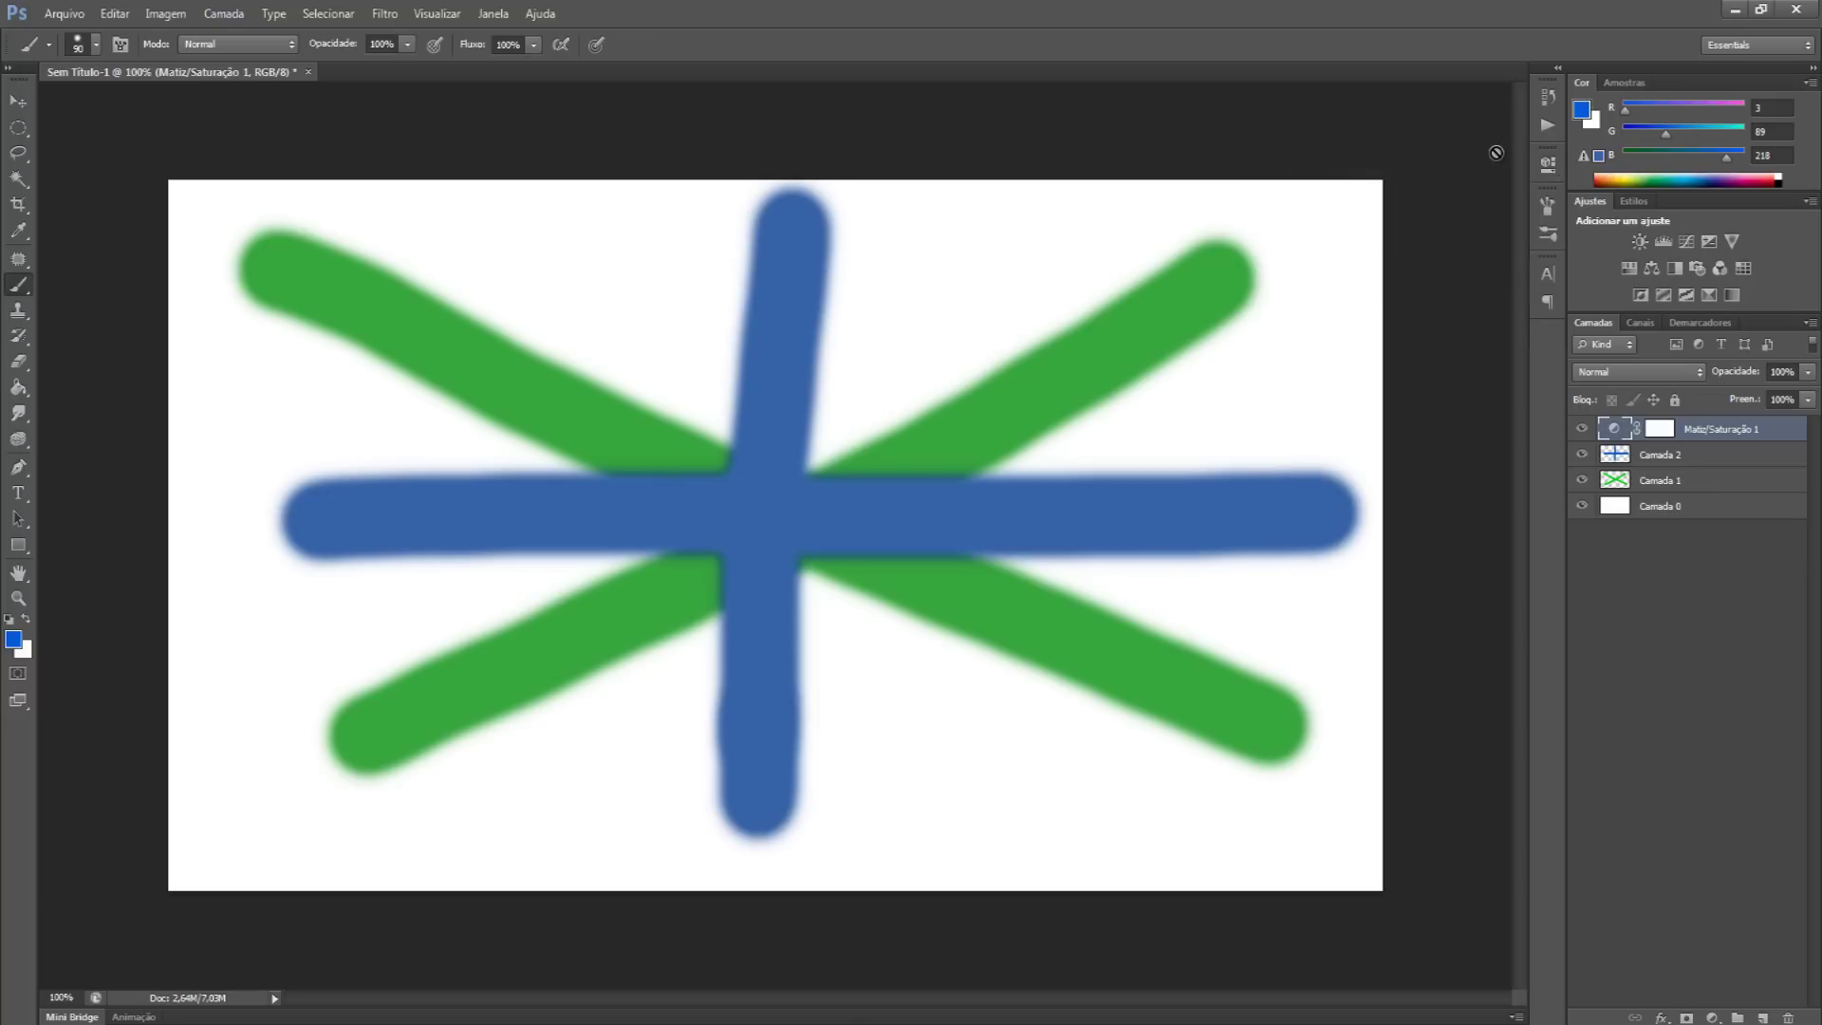